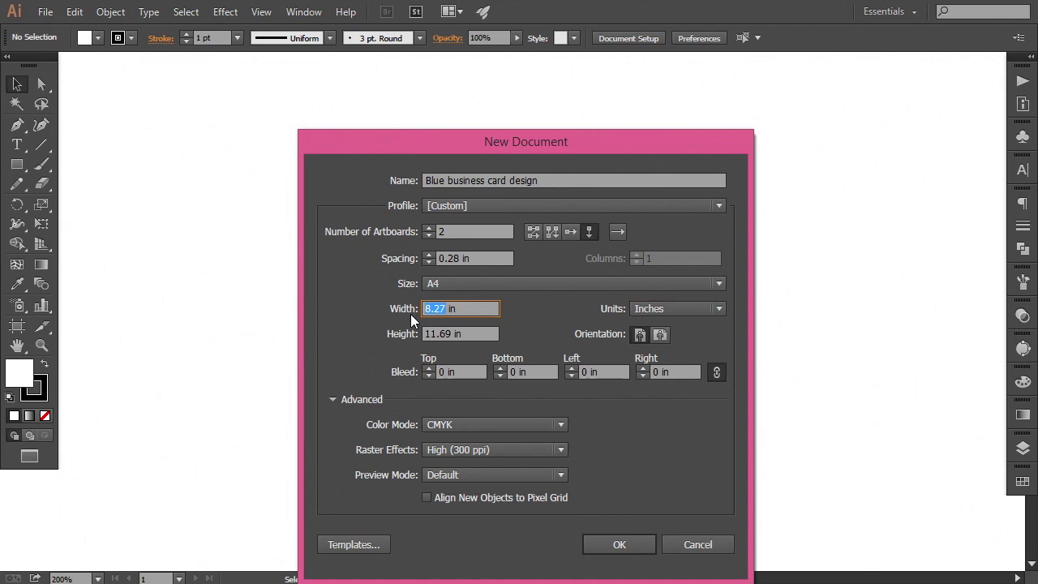
Create the two-artboard document with a 3.5 in width, 2 in height and 0.125 in bleed on all sides.
type("3.5")
key("Tab")
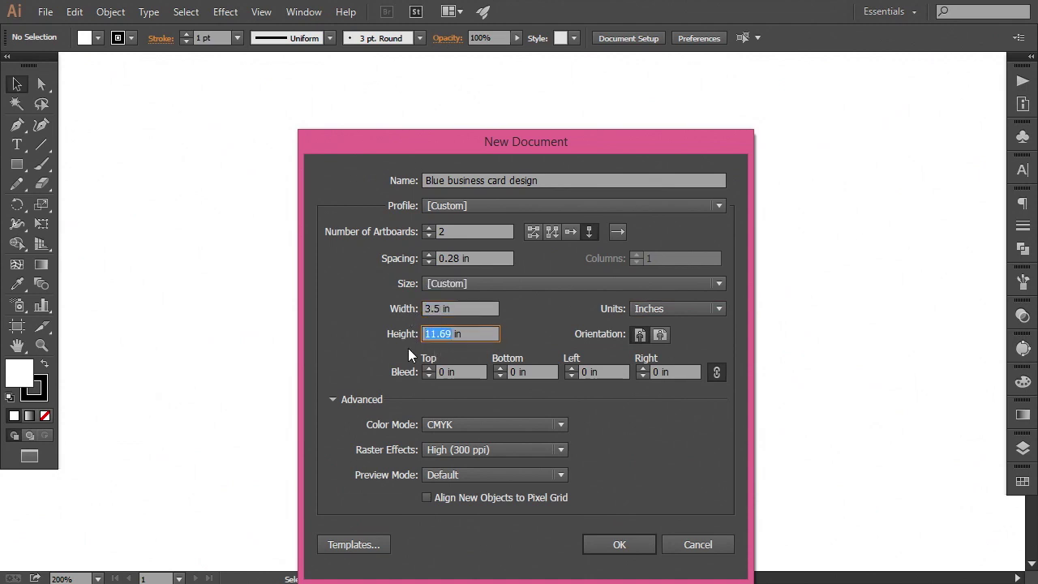
type("2")
left_click(428, 373)
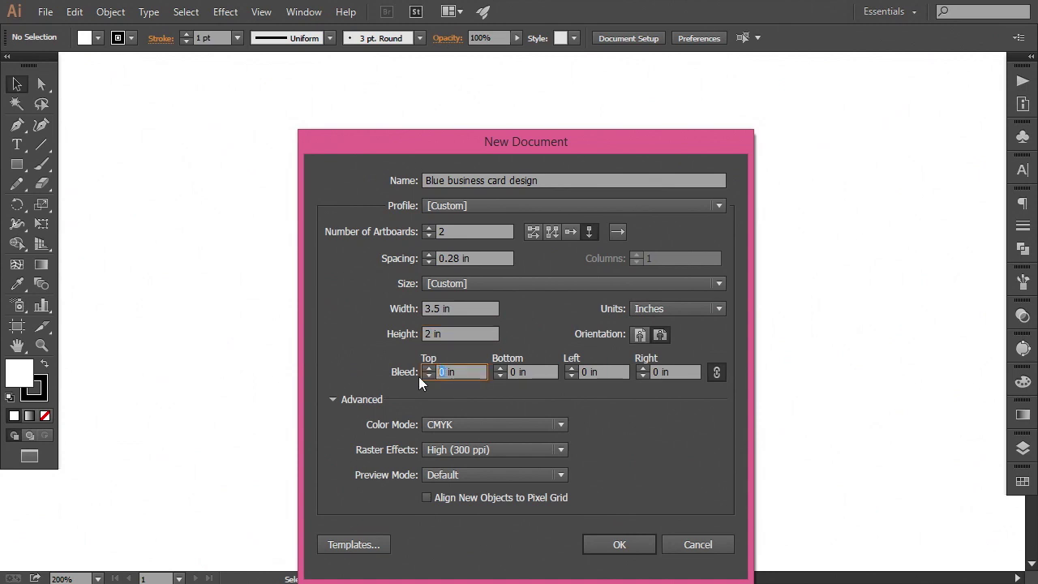
type("0.125")
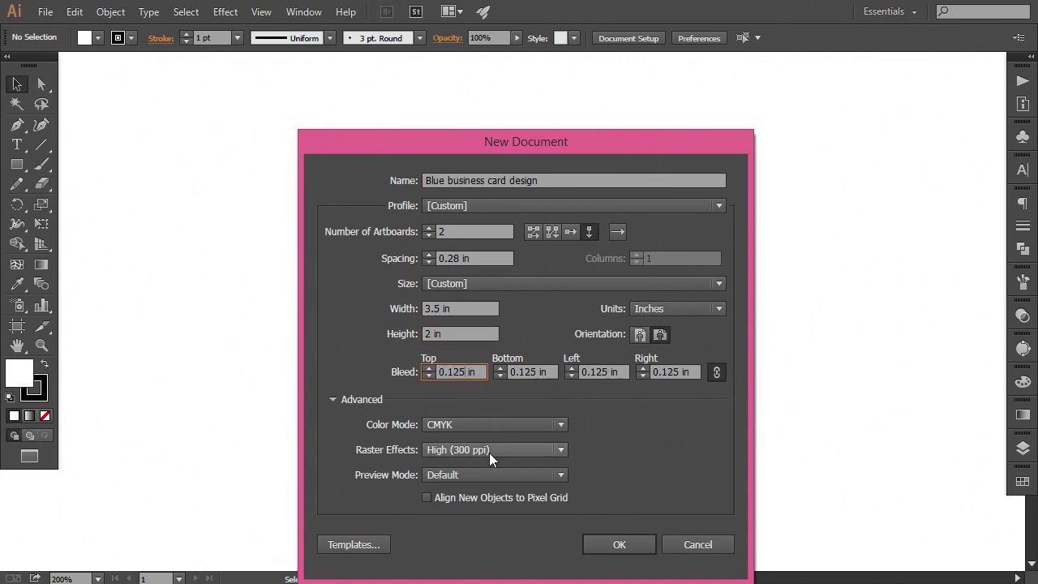
left_click(607, 540)
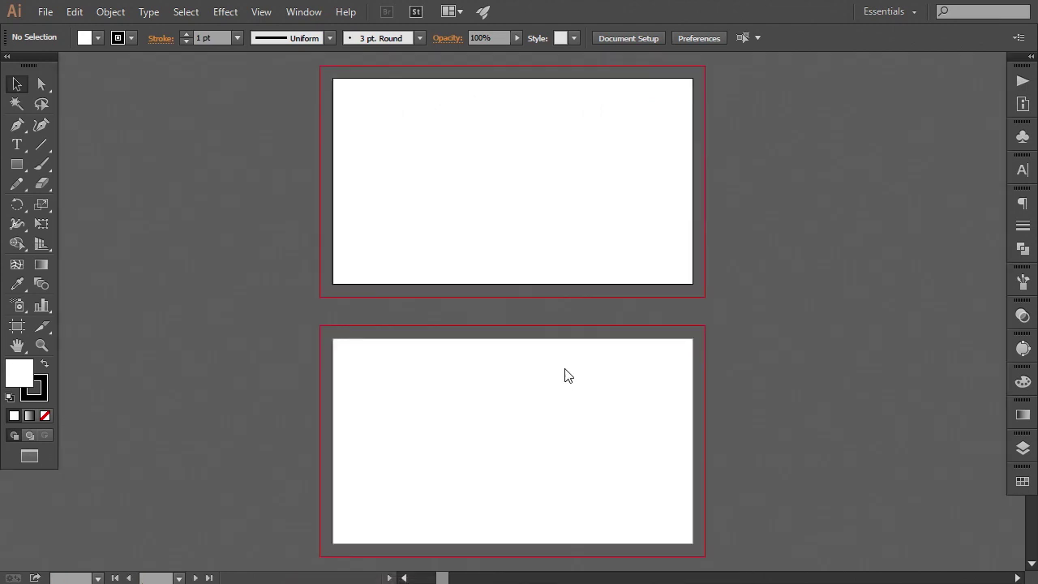
Paste the prepared logo, text and colour squares, and place them beside the upper artboard.
key("ctrl+v")
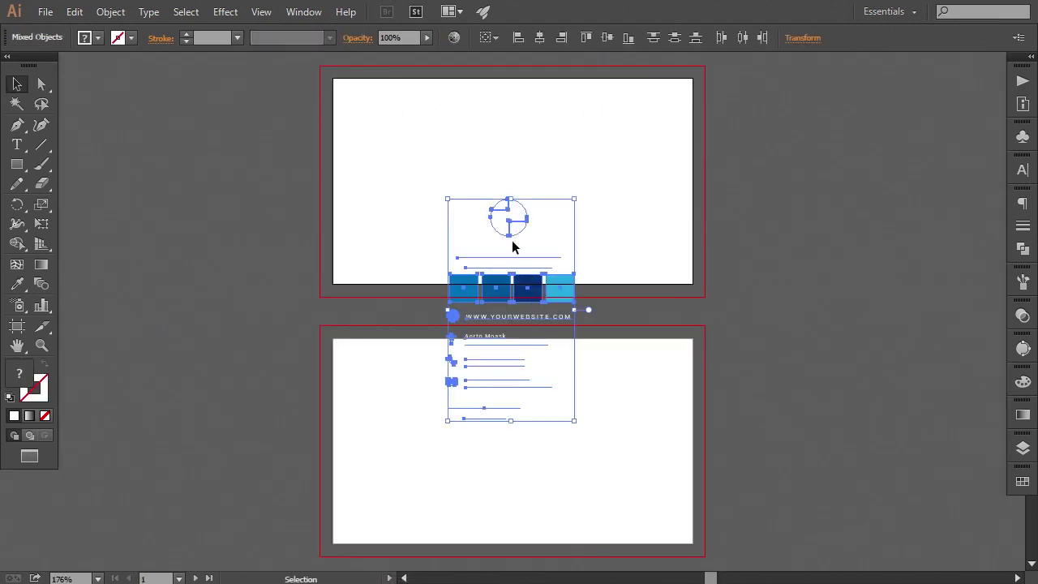
left_click_drag(515, 231, 264, 114)
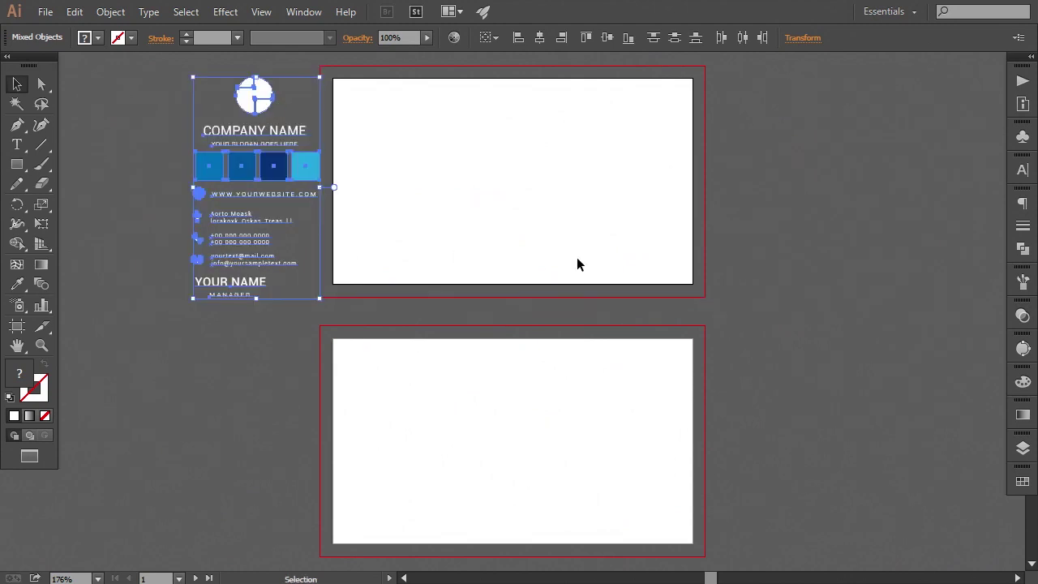
left_click(735, 343)
Draw a square about 0.37 in wide in the upper artboard's top-left corner and fill it with the palette's light blue.
left_click_drag(630, 319, 708, 404)
key("ctrl+plus")
key("ctrl+plus")
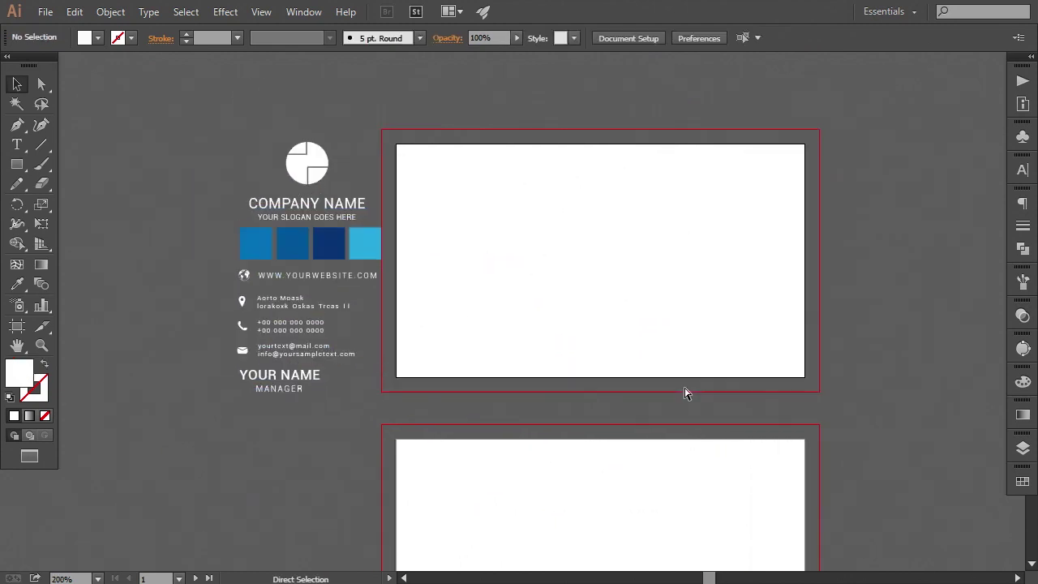
left_click_drag(658, 313, 563, 378)
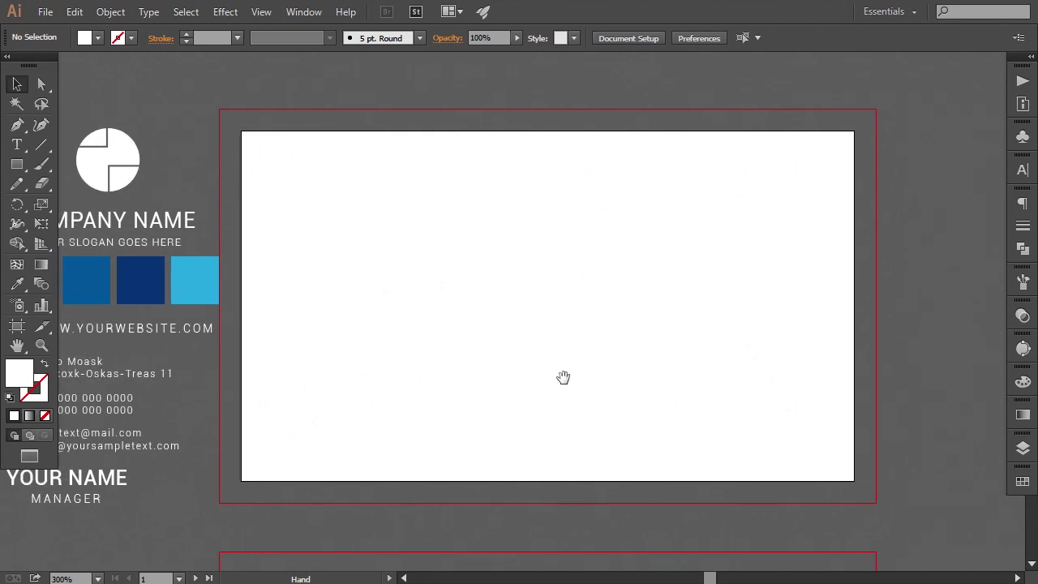
key("m")
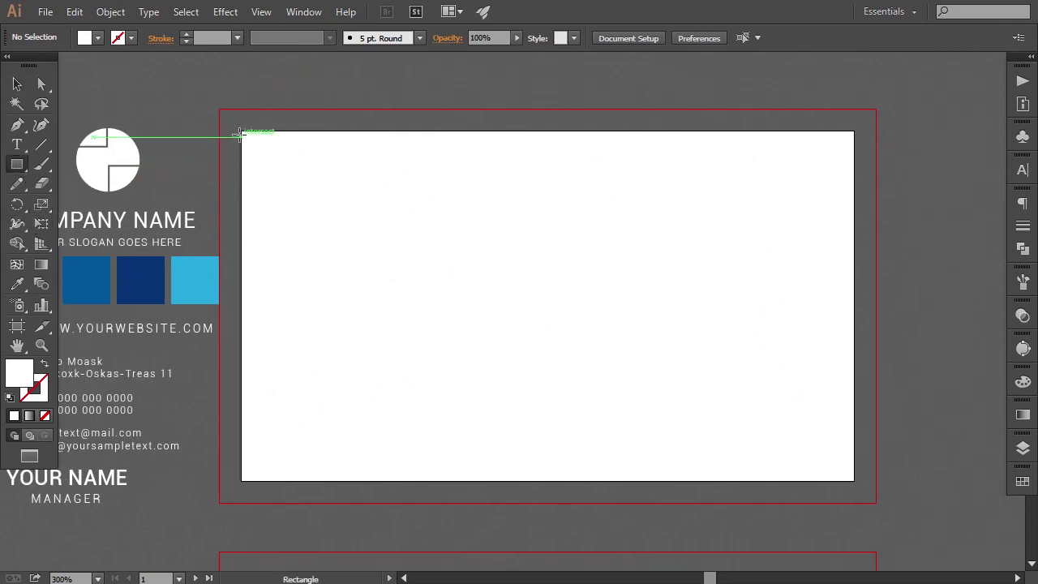
left_click_drag(241, 131, 286, 197)
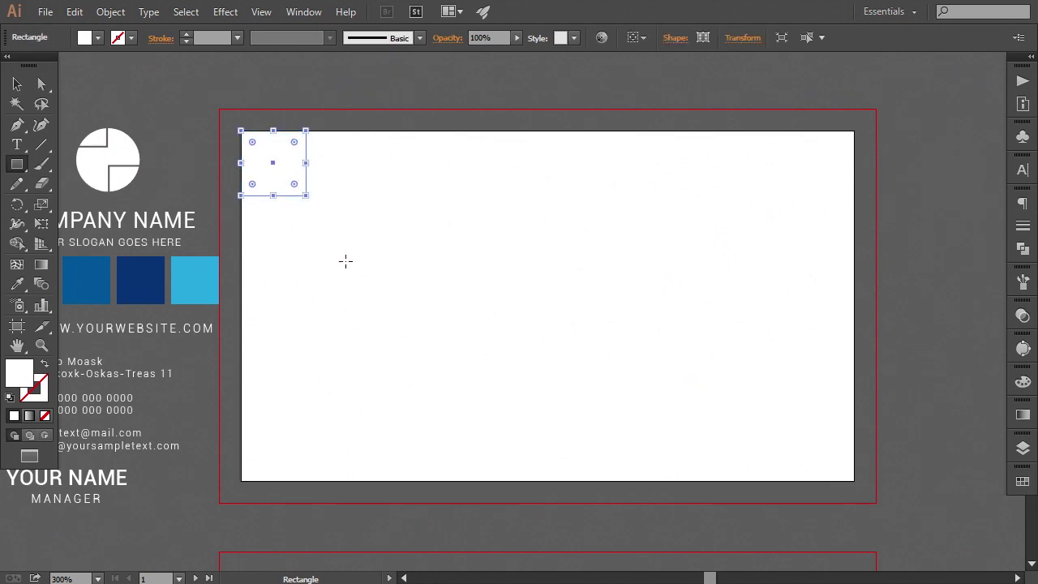
left_click(17, 285)
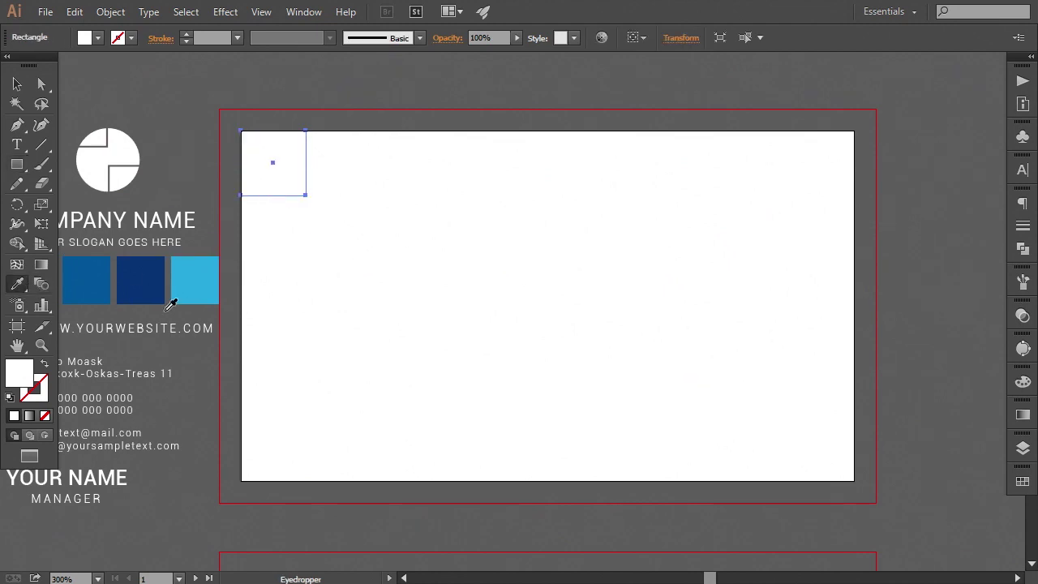
left_click(199, 289)
left_click(42, 83)
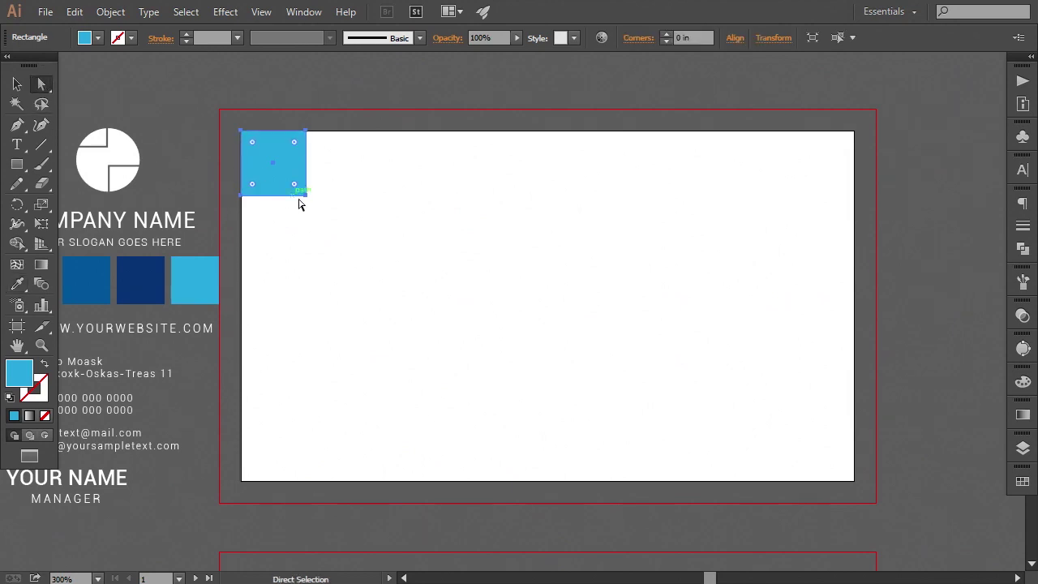
left_click(308, 209)
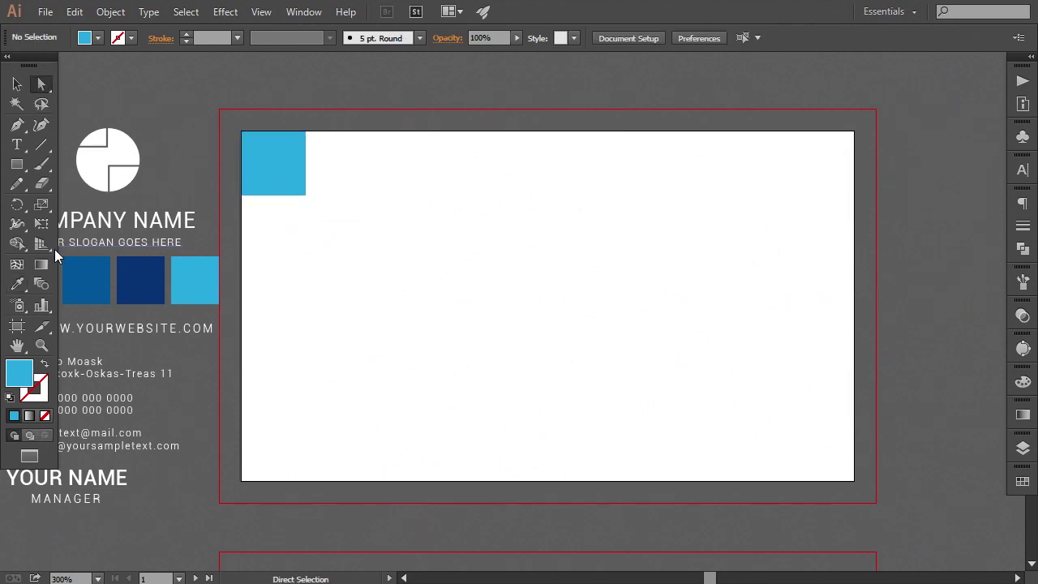
Add a mesh point at the square's lower-right corner and colour it white to create a blue-to-white gradient.
left_click(17, 265)
left_click(304, 194)
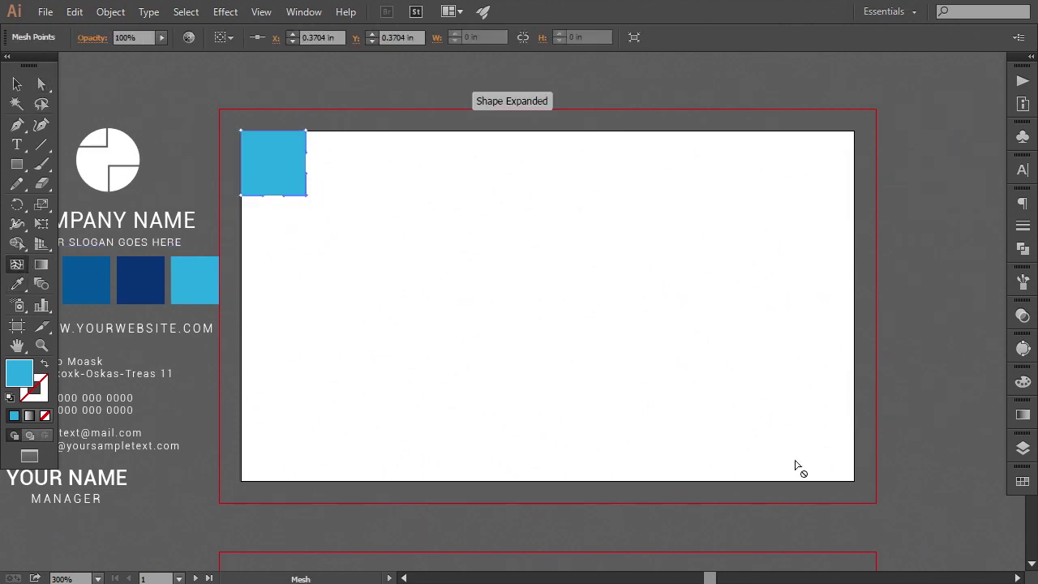
left_click(1022, 481)
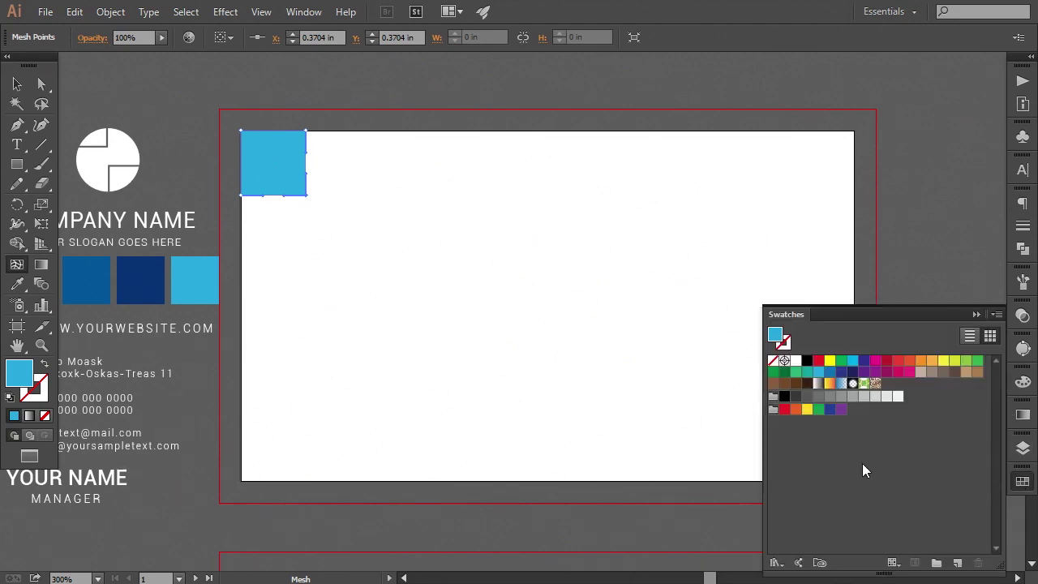
left_click(795, 361)
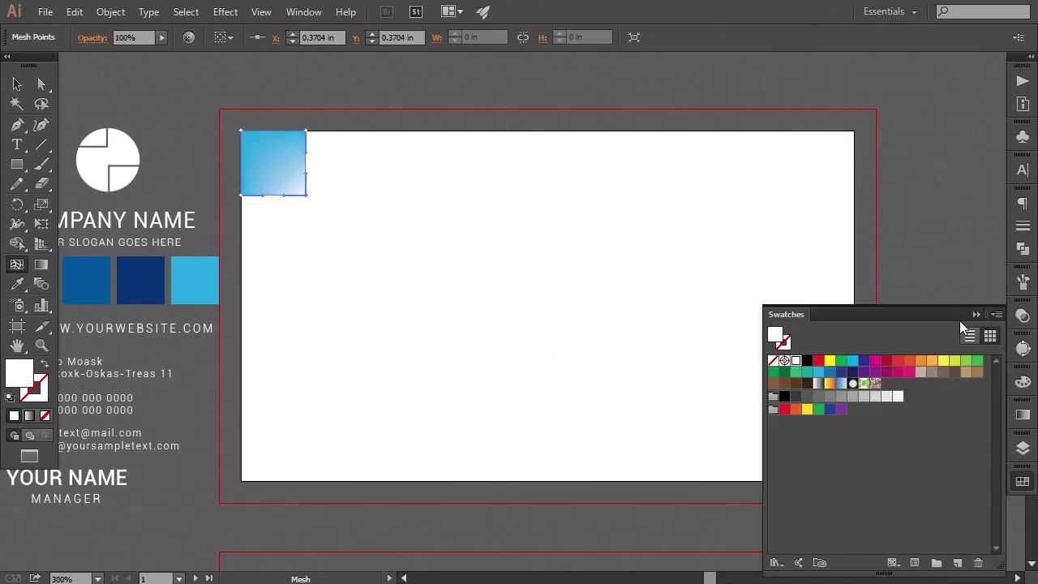
left_click(975, 314)
left_click(17, 83)
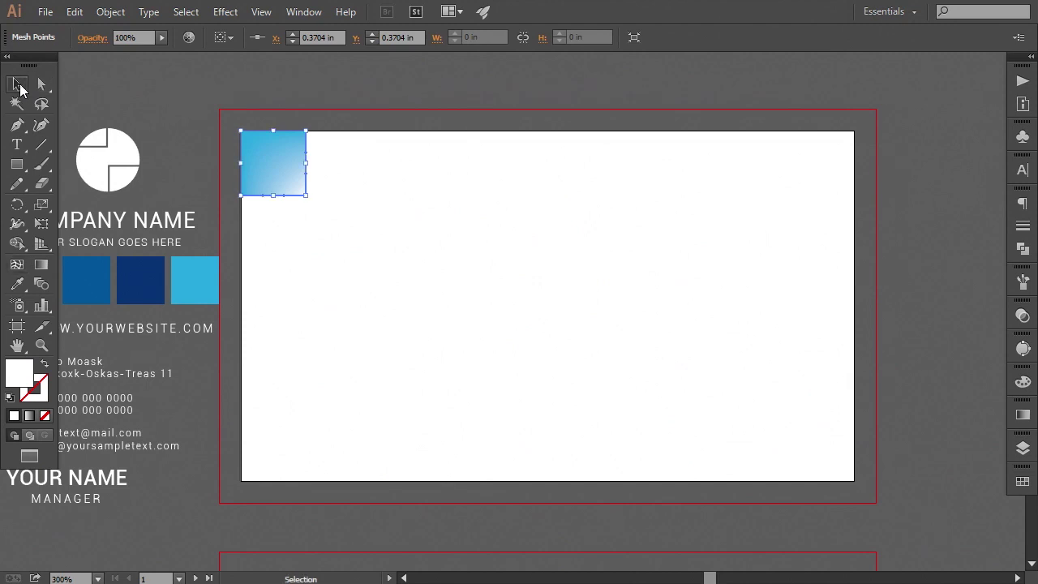
left_click(364, 256)
Add two adjoining copies of the gradient square, rotated so their white corners face upper right and lower left respectively.
left_click_drag(271, 175, 335, 176)
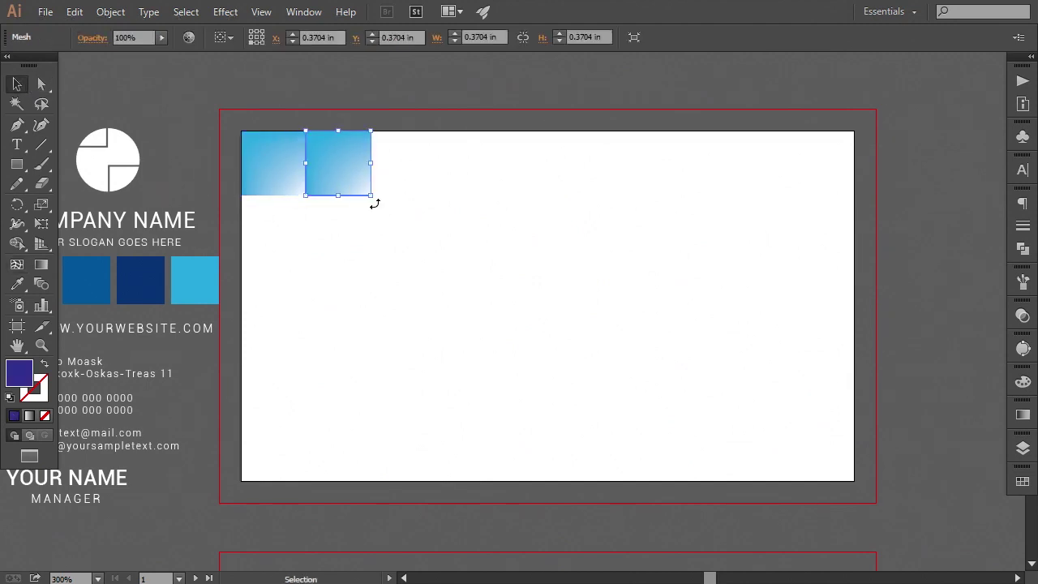
left_click_drag(374, 204, 385, 143)
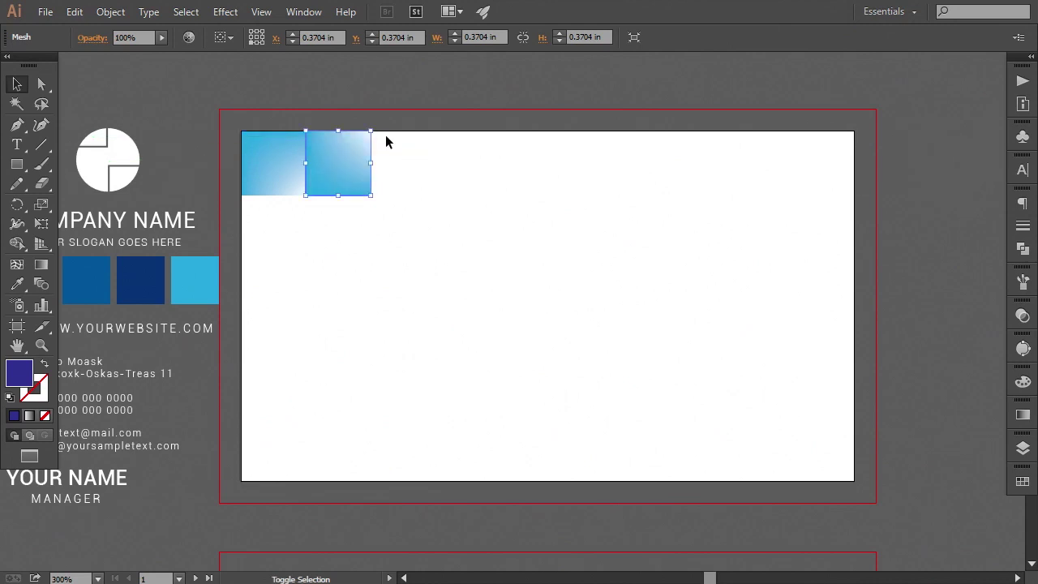
left_click(415, 121)
left_click_drag(290, 179, 410, 180)
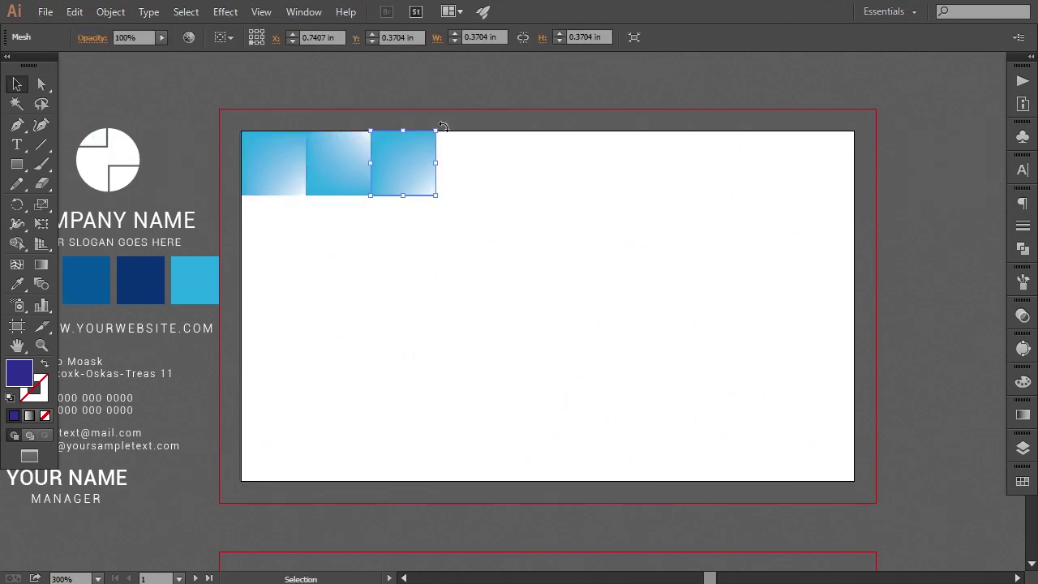
left_click_drag(443, 127, 447, 201)
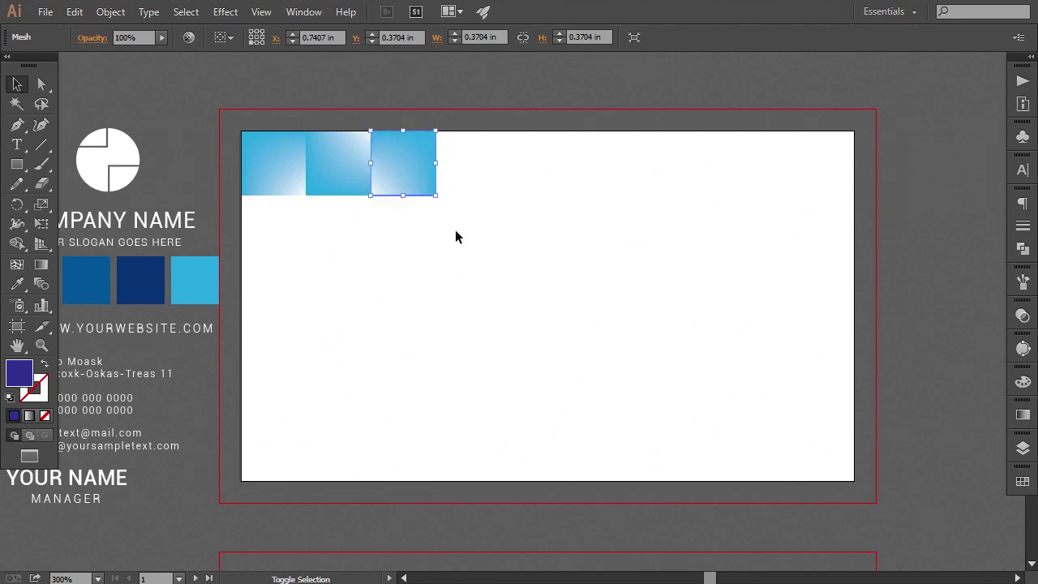
left_click(455, 233)
Copy the second square into fourth place and rotate it 90° so its white corner faces upper left.
left_click_drag(333, 188, 477, 187)
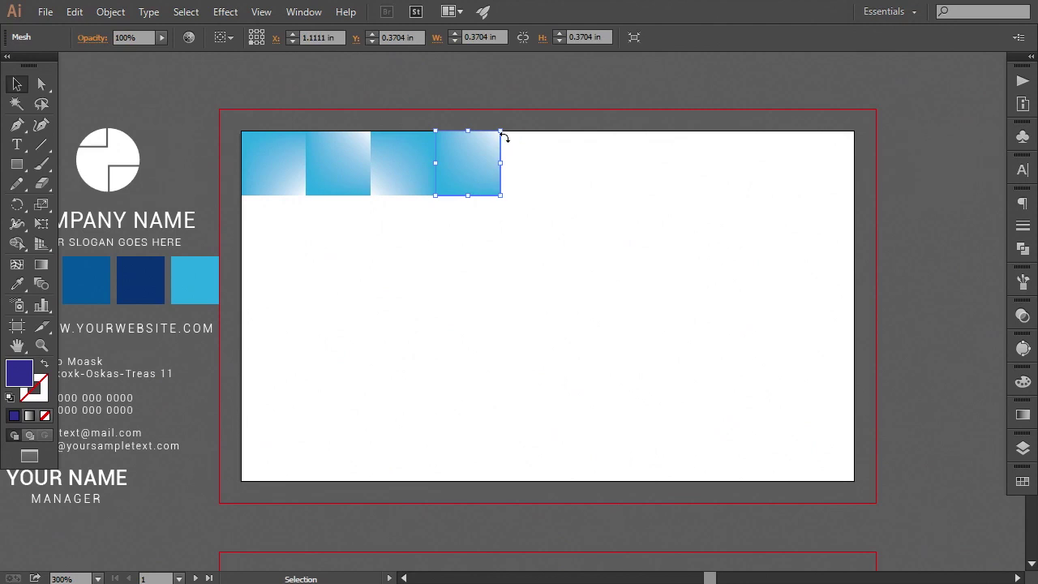
left_click_drag(507, 129, 430, 127)
left_click(501, 258)
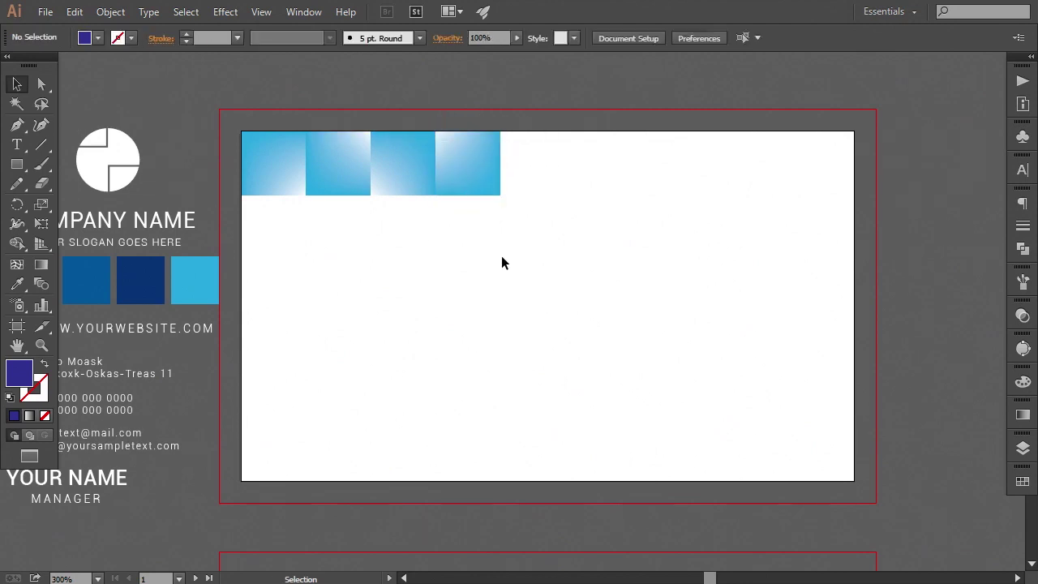
Copy the fourth square into fifth place and rotate it until its white corner faces lower right.
left_click_drag(501, 258, 490, 283)
left_click_drag(438, 201, 506, 203)
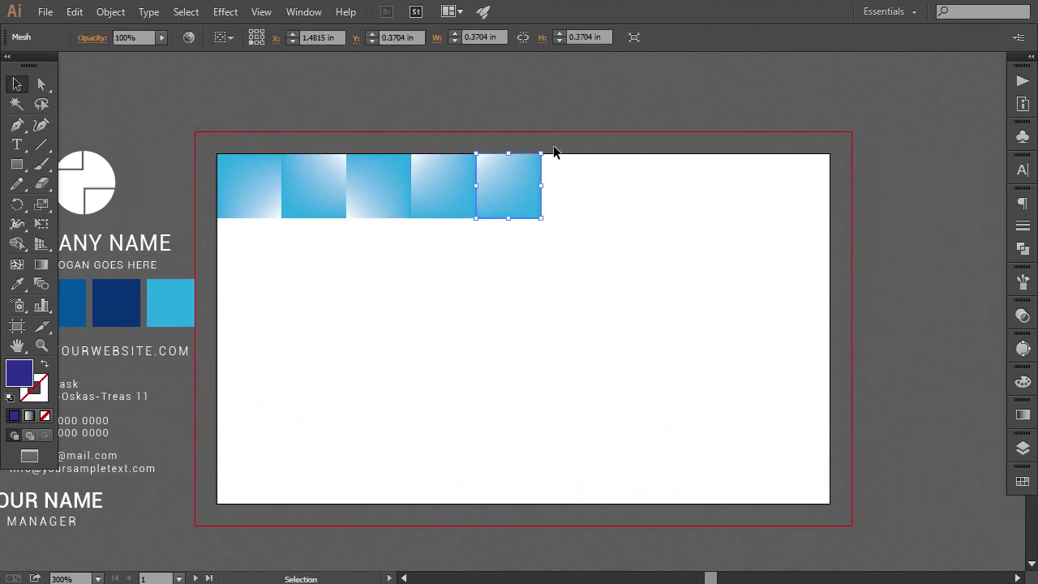
left_click_drag(547, 150, 542, 232)
left_click(546, 264)
left_click_drag(552, 269, 543, 271)
left_click(510, 199)
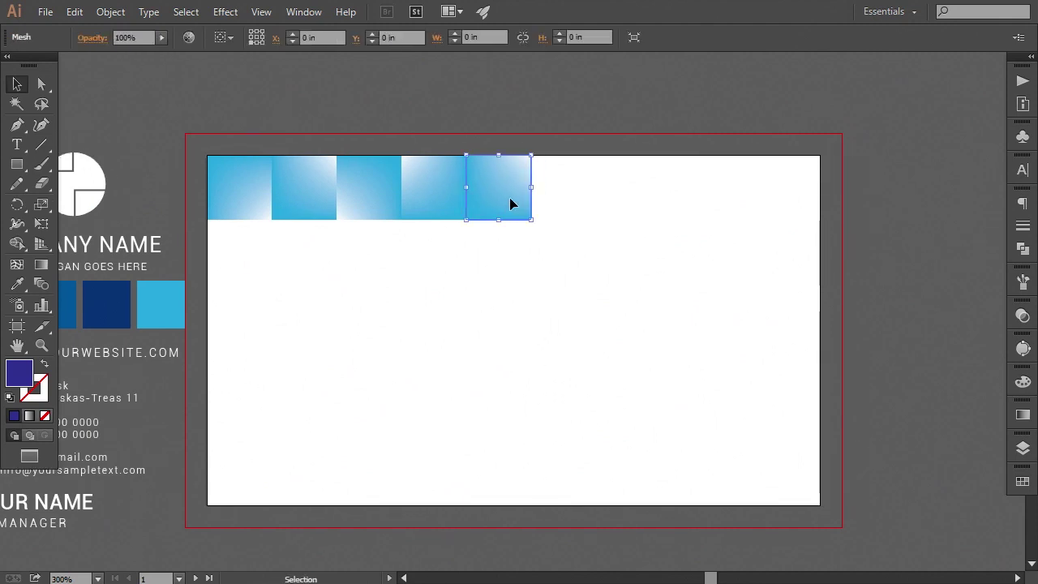
left_click_drag(539, 154, 537, 225)
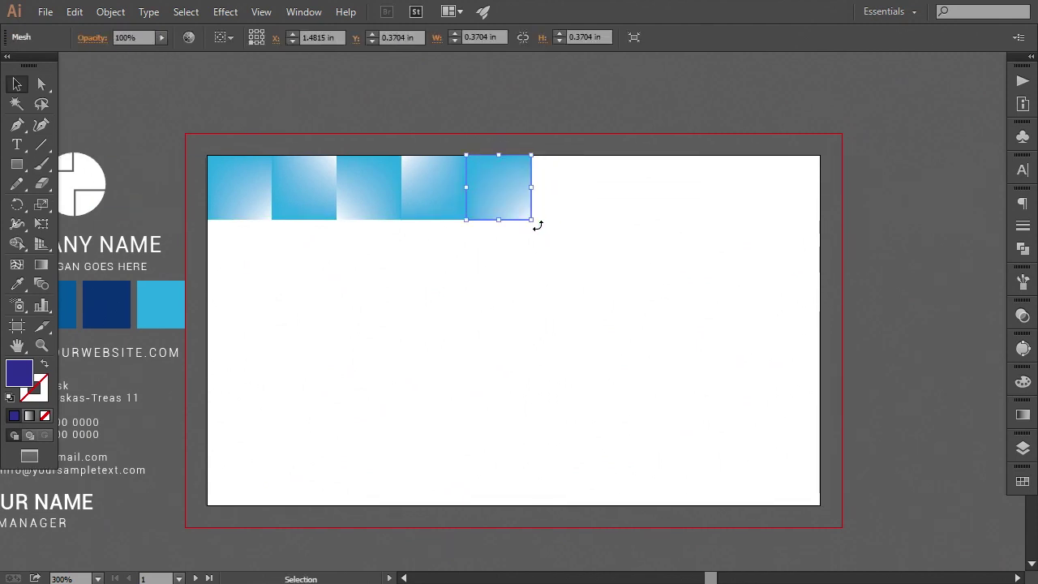
left_click(538, 267)
Extend the row with sixth and seventh gradient squares, orienting their white corners to the upper left and lower left respectively.
left_click_drag(431, 212, 625, 270)
left_click(616, 249)
key("space")
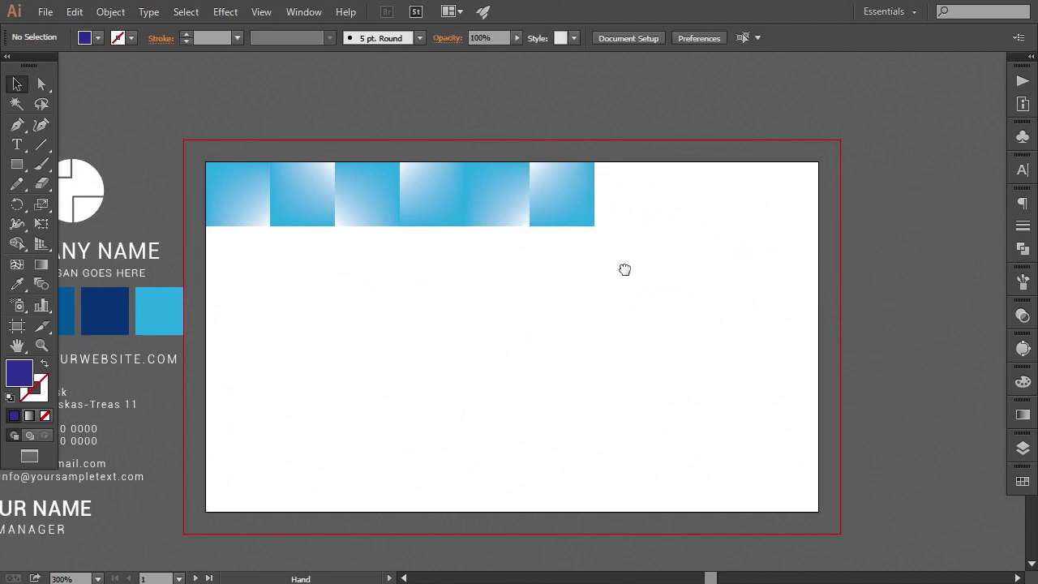
left_click_drag(434, 221, 629, 221)
left_click_drag(667, 166, 626, 251)
left_click(679, 299)
key("space")
left_click(639, 178)
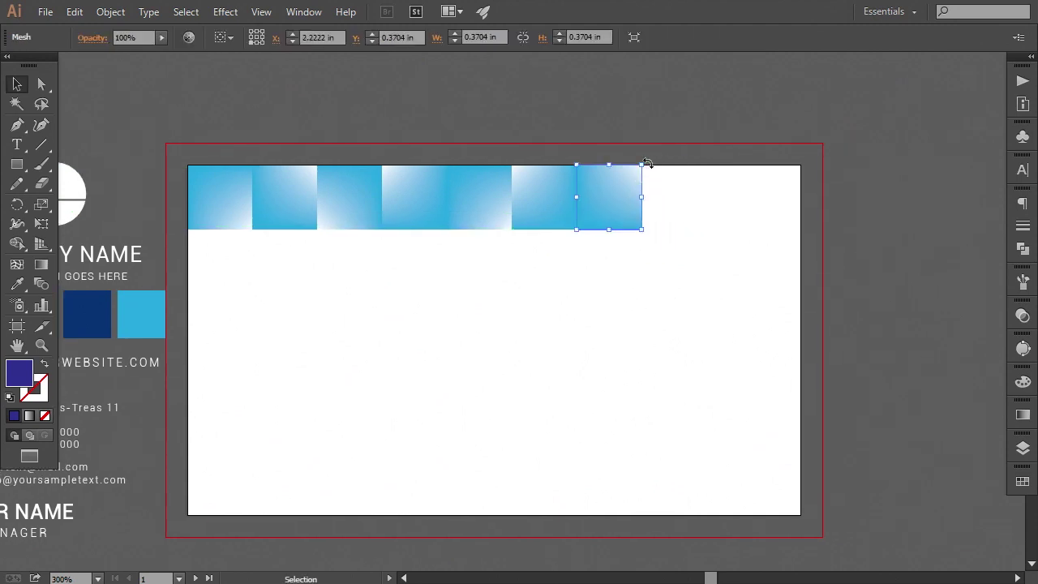
left_click_drag(646, 169, 554, 261)
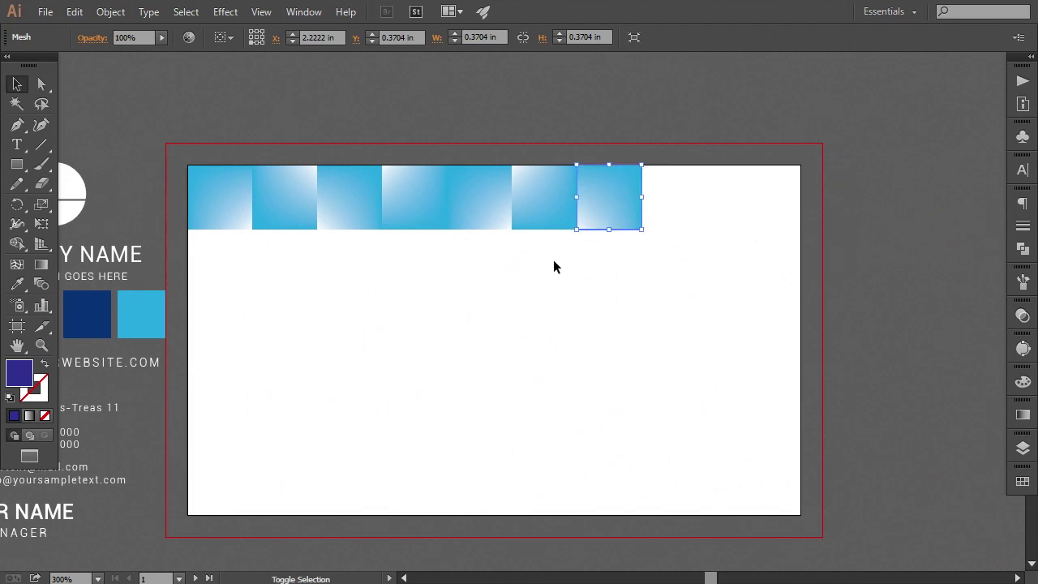
left_click(566, 294)
Rotate the fifth square 90° clockwise so its white corner faces lower left.
key("space")
left_click_drag(513, 303, 531, 308)
left_click(498, 228)
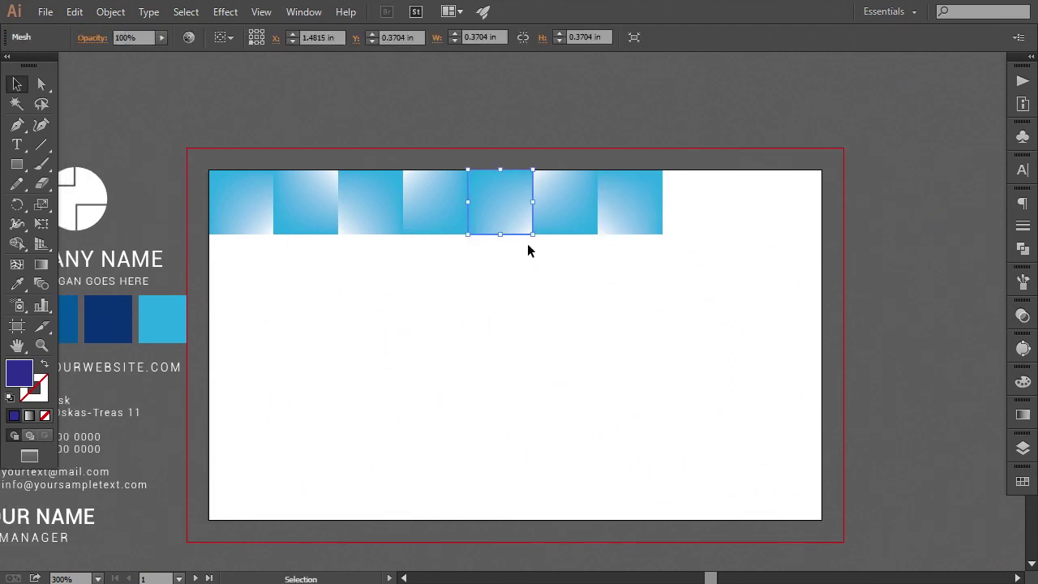
left_click_drag(535, 241, 430, 260)
left_click(573, 318)
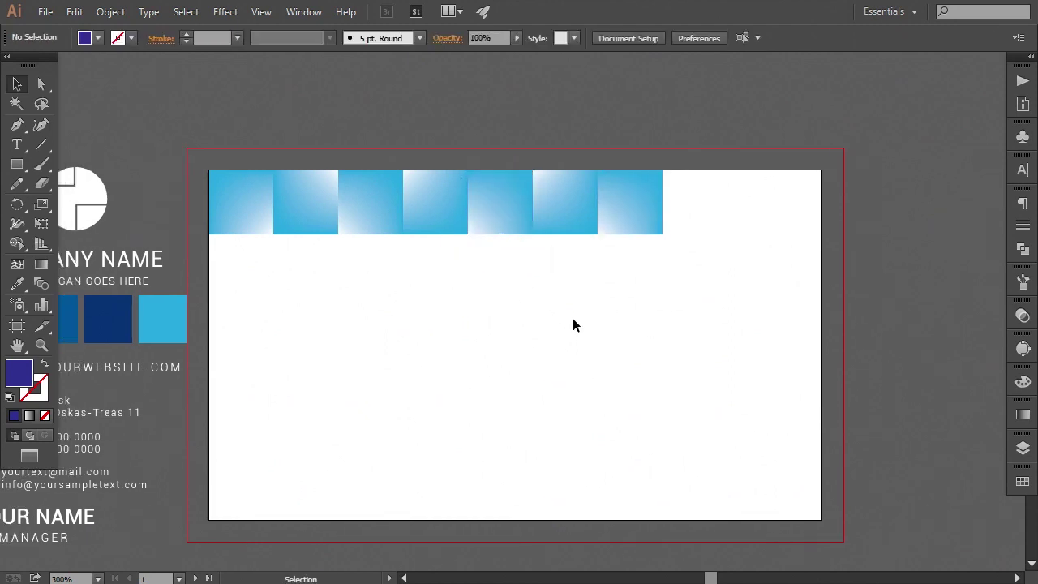
Add an eighth gradient square to the end of the row with its white corner facing upper left.
key("space")
left_click_drag(572, 318, 554, 332)
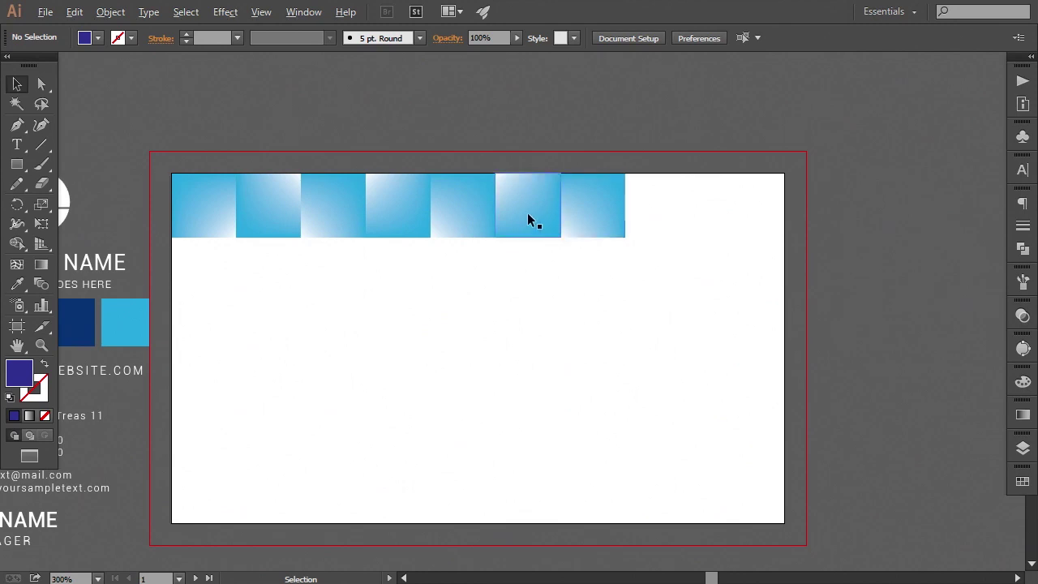
left_click_drag(459, 214, 581, 278)
left_click(673, 314)
left_click_drag(673, 315, 634, 314)
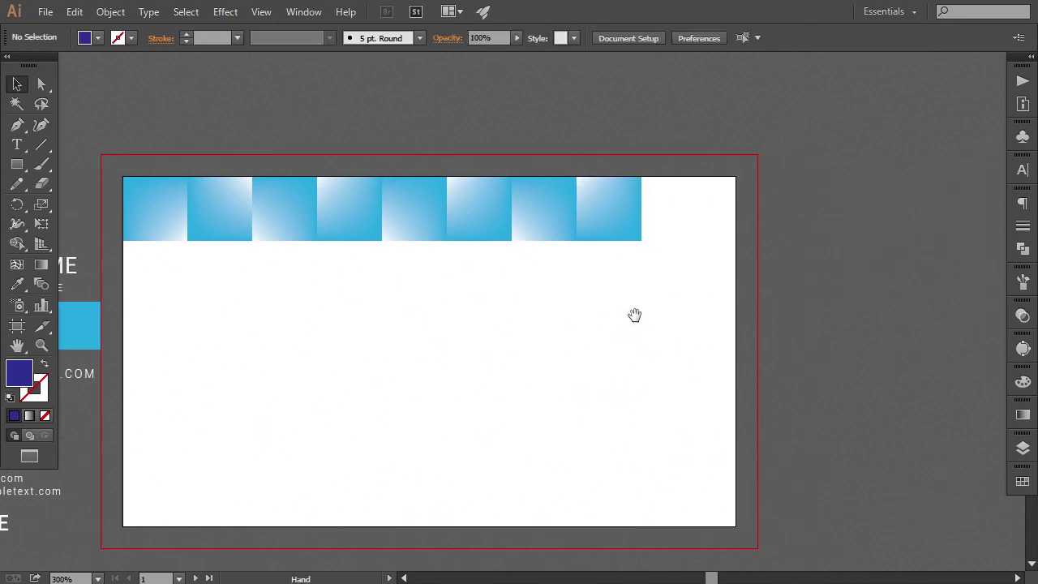
Copy a gradient square into ninth place and rotate it until its white corner faces upper left.
left_click_drag(537, 230, 665, 235)
left_click_drag(706, 176, 622, 268)
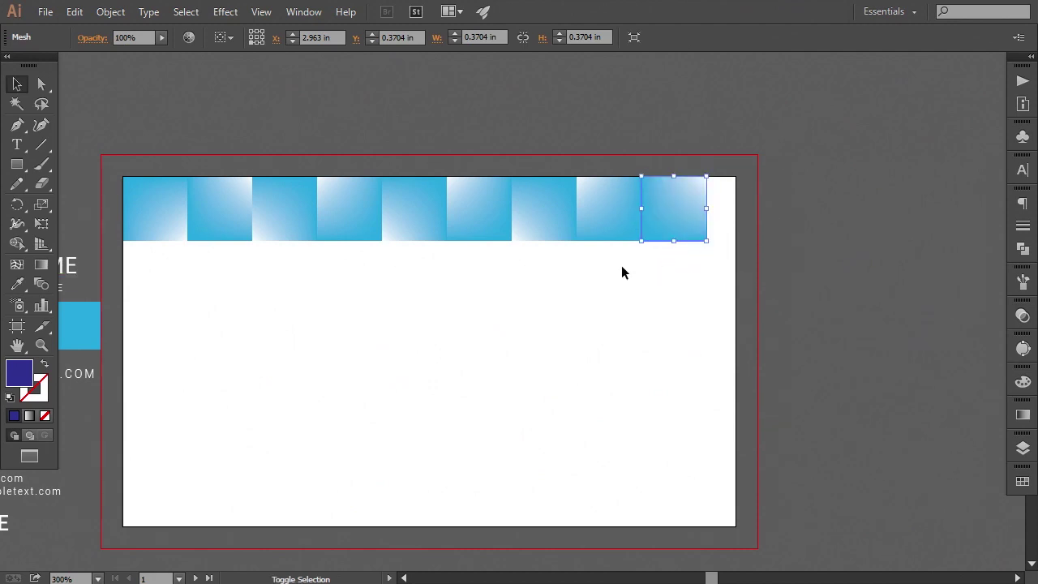
left_click_drag(707, 248, 712, 170)
left_click(547, 344)
left_click_drag(378, 283, 414, 284)
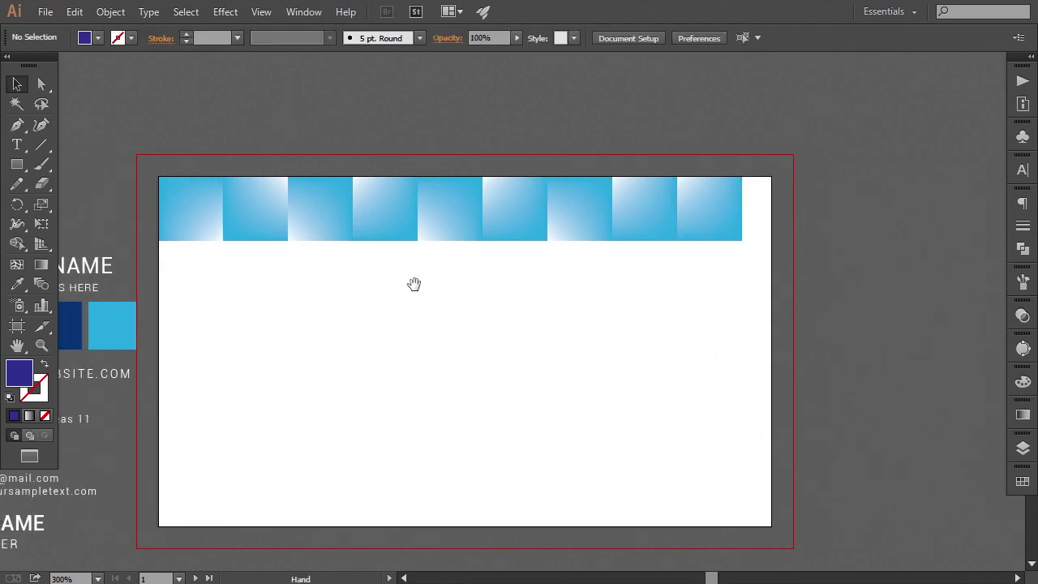
Stretch the row of nine gradient squares to the artboard's full 3.5 in width.
left_click_drag(695, 205, 773, 211)
left_click(545, 356)
left_click_drag(453, 369, 479, 366)
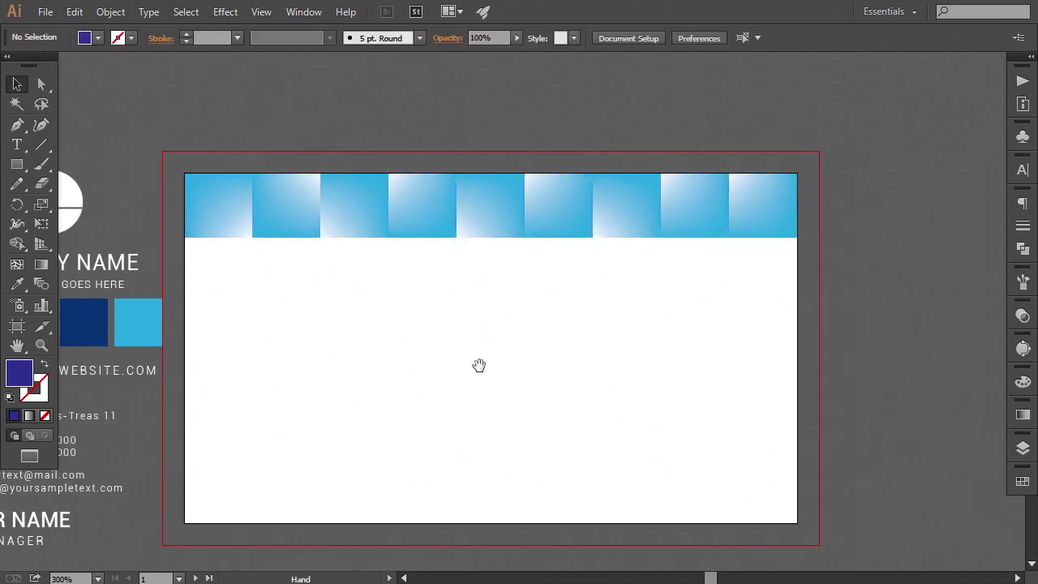
Duplicate the row of gradient squares directly beneath itself to form a second row.
left_click(537, 216)
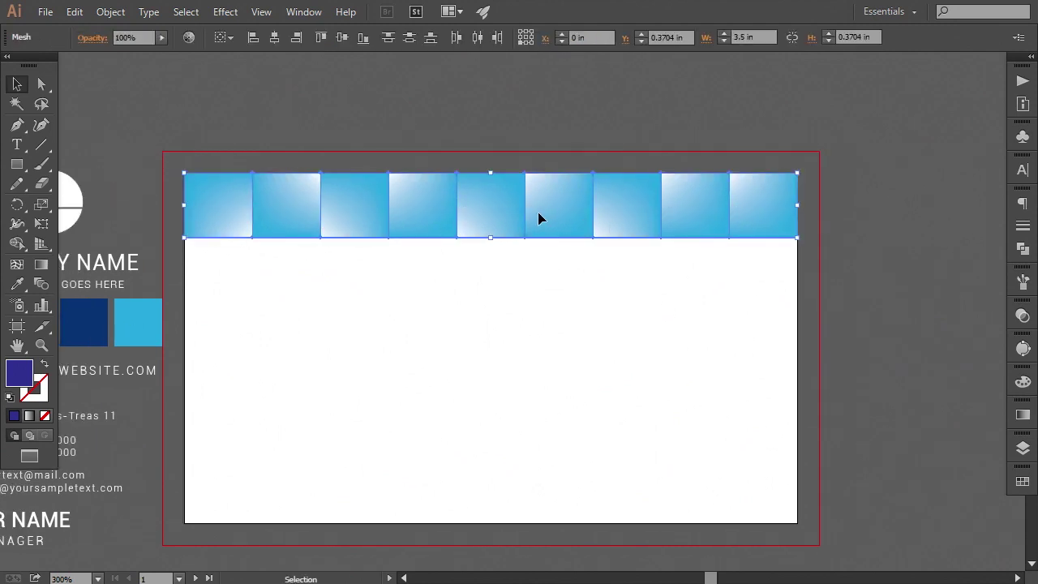
left_click_drag(538, 216, 524, 278)
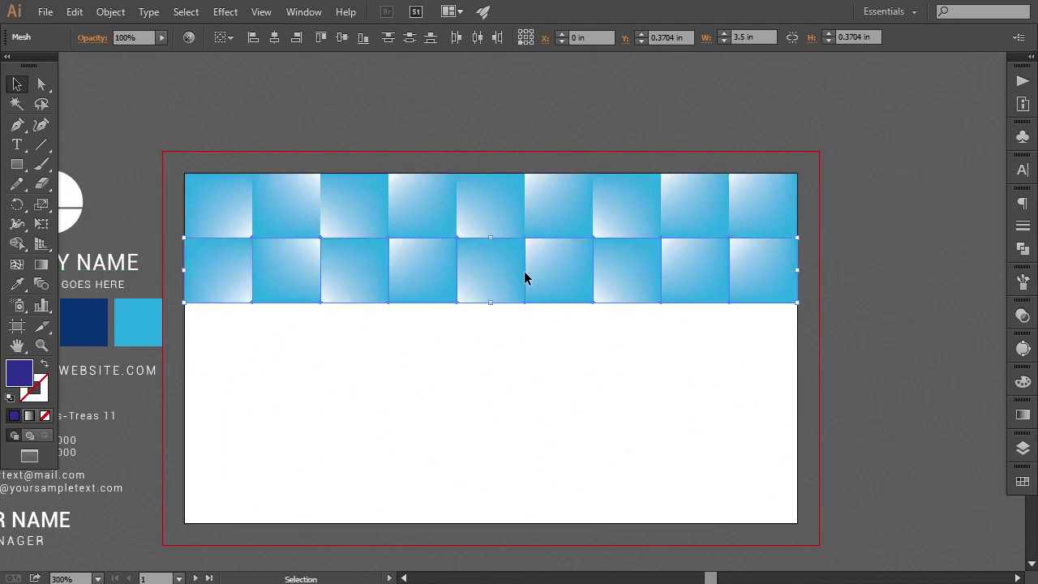
left_click(649, 378)
left_click_drag(586, 396, 593, 390)
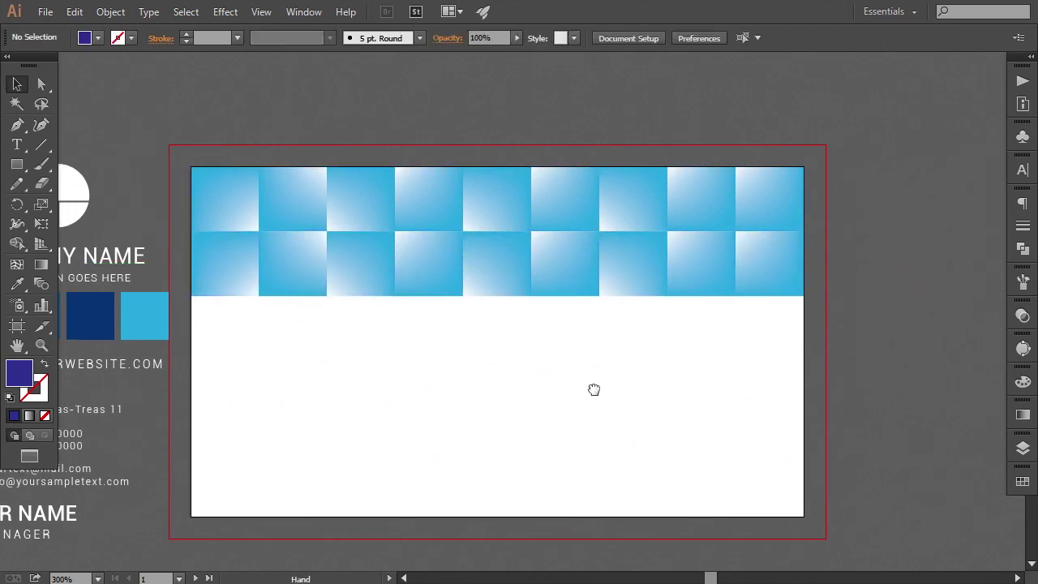
Duplicate the first two rows of squares below them to form the third and fourth rows.
left_click_drag(202, 145, 839, 284)
left_click_drag(512, 256, 524, 385)
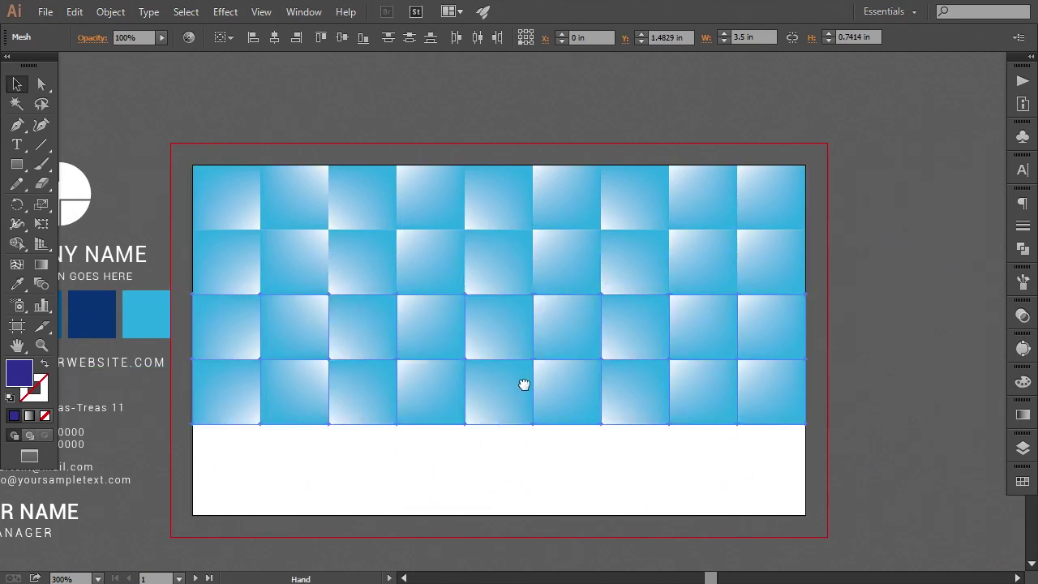
scroll(524, 383, "down", 2)
Duplicate the fourth row of squares beneath itself to form a fifth row.
left_click(506, 421)
left_click_drag(189, 352, 811, 418)
left_click_drag(518, 360, 532, 430)
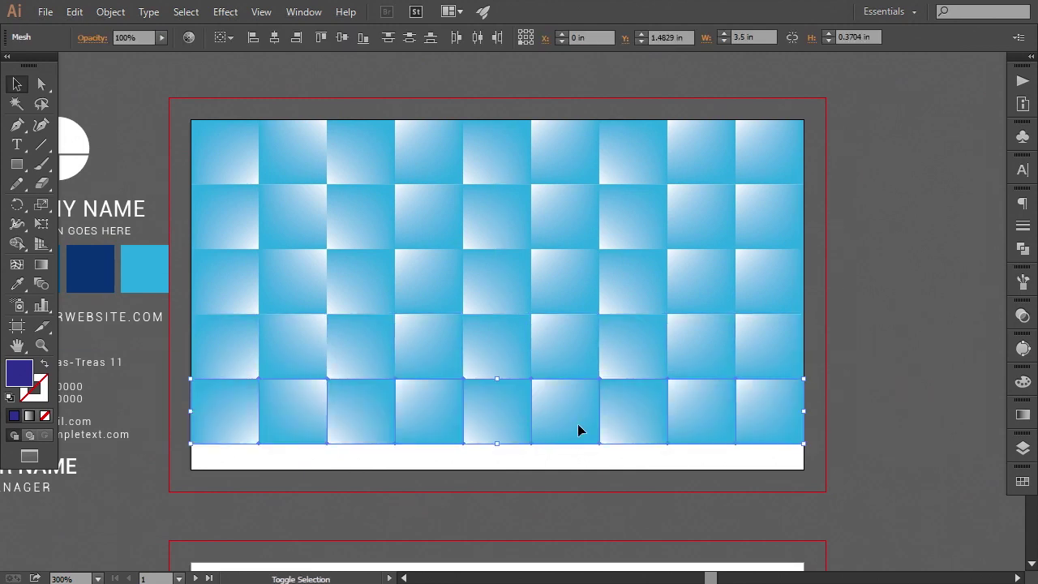
left_click_drag(617, 424, 628, 417)
left_click(614, 482)
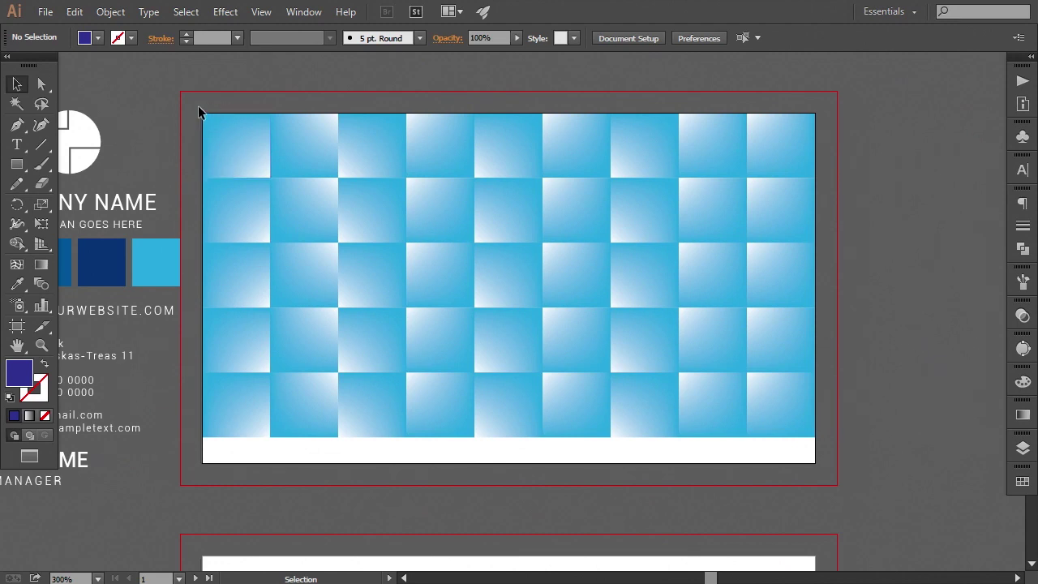
Stretch the five-row grid of squares down to the artboard's lower edge, making it 2 in high.
left_click_drag(201, 112, 809, 468)
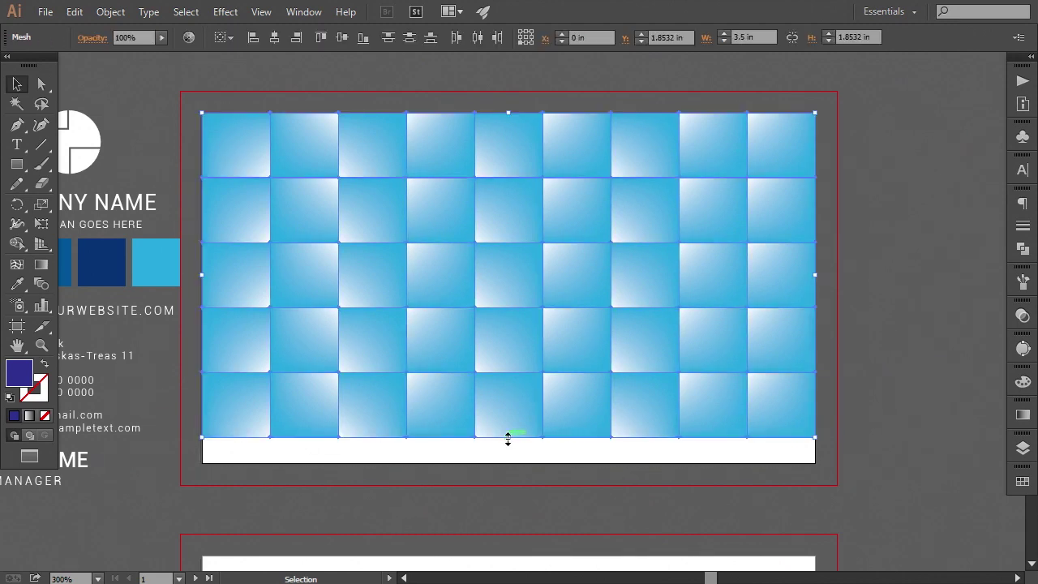
left_click_drag(508, 439, 512, 464)
left_click(561, 487)
left_click_drag(511, 502, 538, 505)
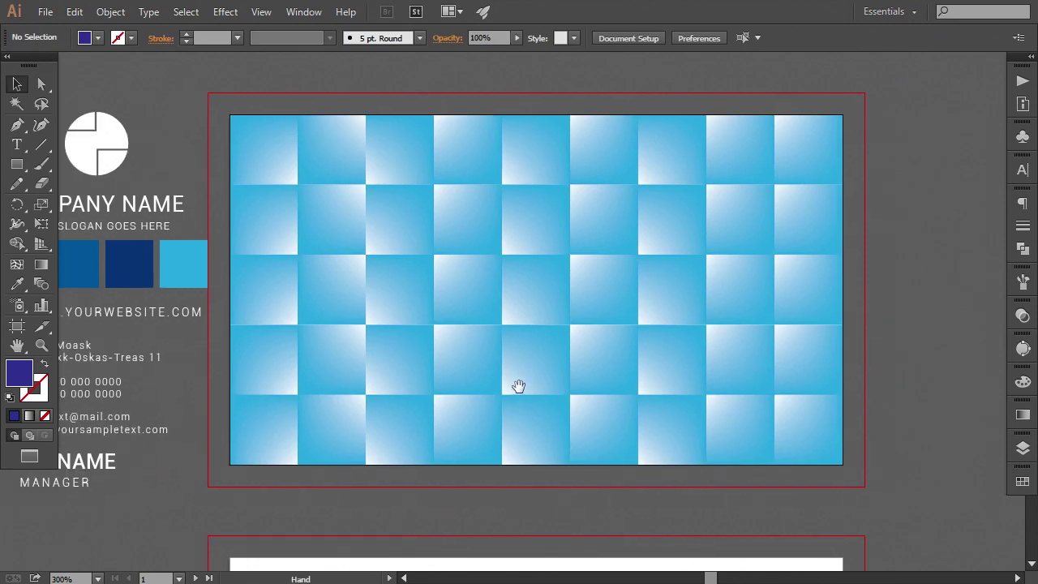
left_click_drag(727, 368, 724, 369)
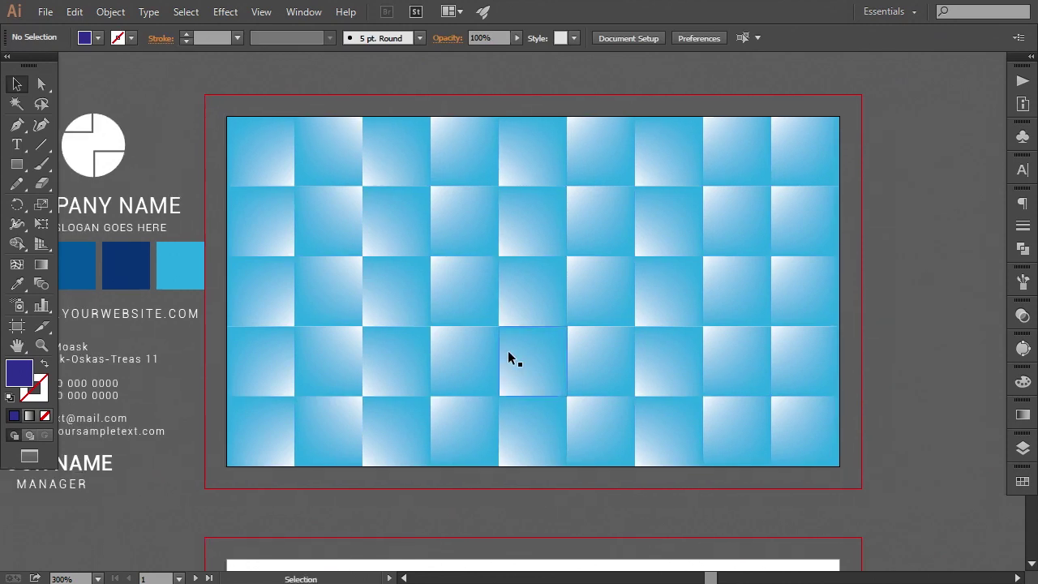
Add a gradient mesh point near the upper-left corner of the fourth row's first square and color it white.
left_click(266, 371)
left_click(16, 265)
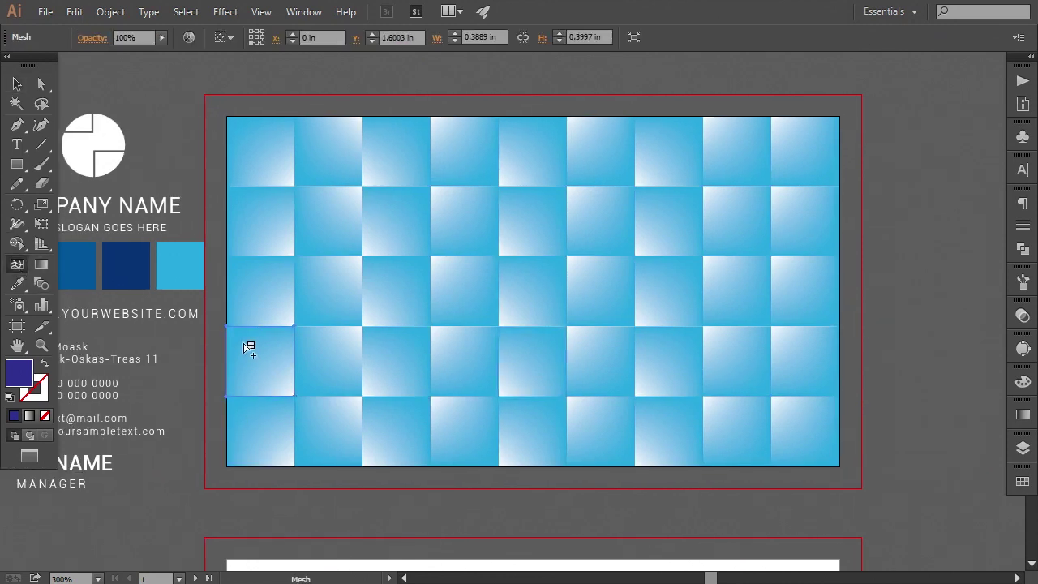
left_click(244, 343)
left_click(1023, 481)
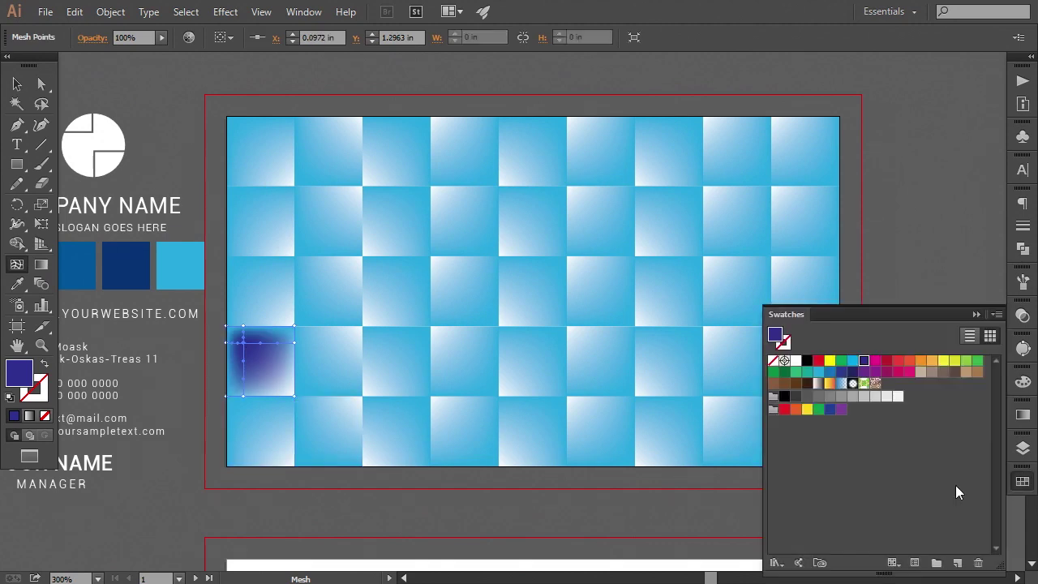
left_click(795, 361)
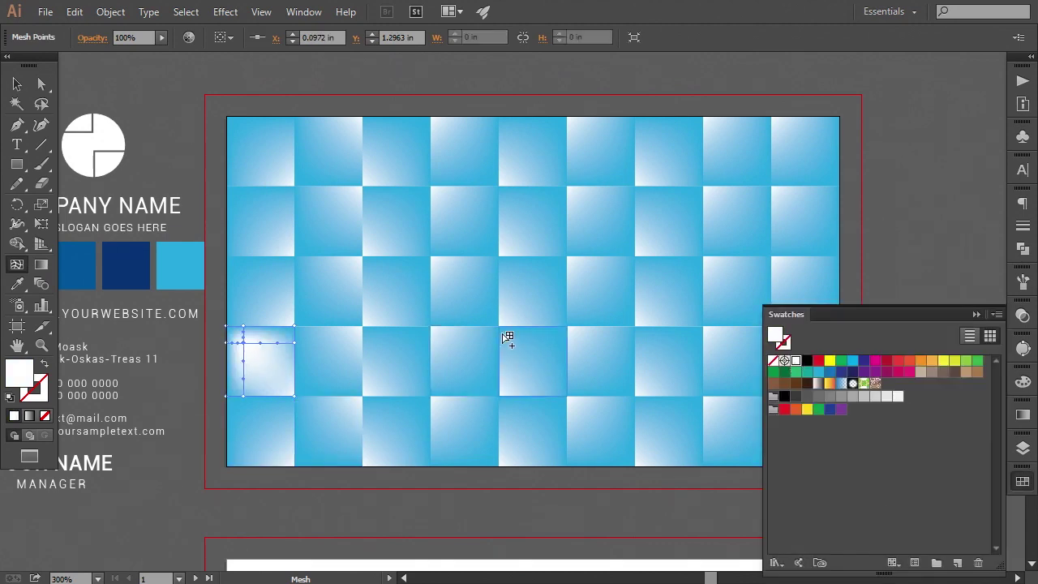
Scatter white mesh points over 21 more squares, spread irregularly across all five rows of the grid.
left_click(466, 294)
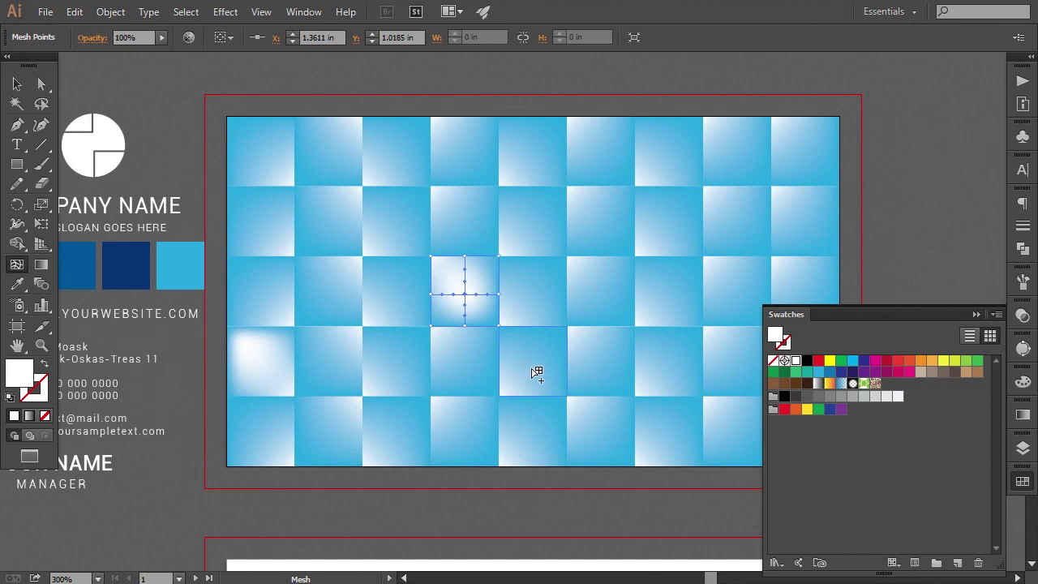
left_click(531, 367)
left_click(669, 295)
left_click(732, 228)
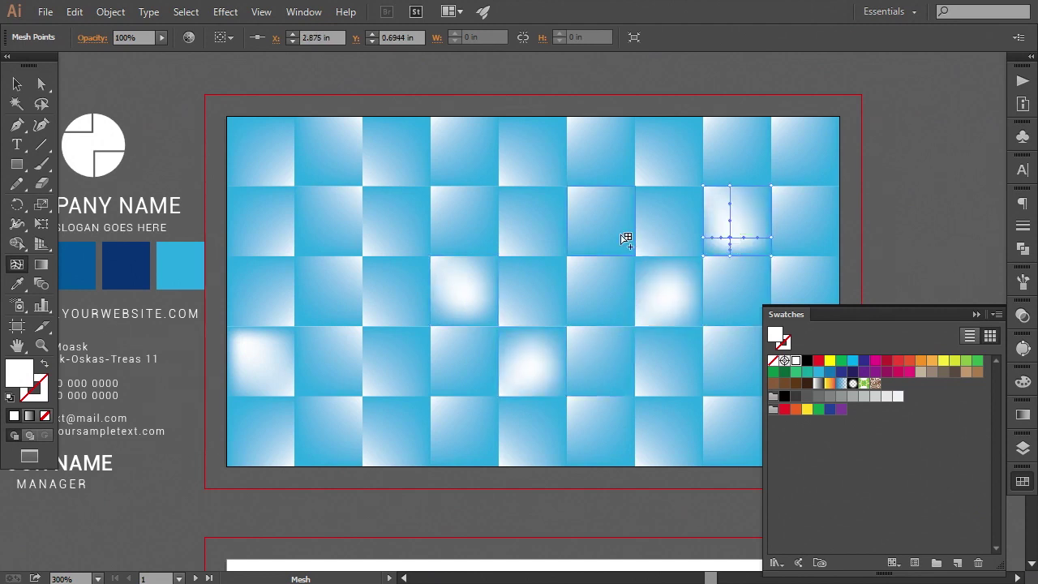
left_click(607, 224)
left_click(468, 163)
left_click(395, 227)
left_click(399, 430)
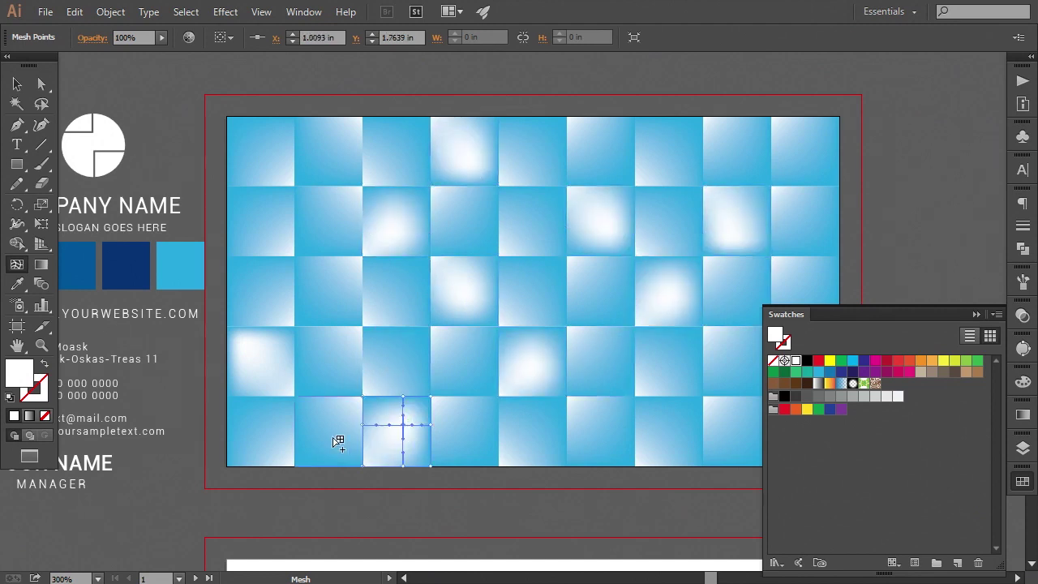
left_click(331, 430)
left_click(614, 373)
left_click(734, 290)
left_click(827, 204)
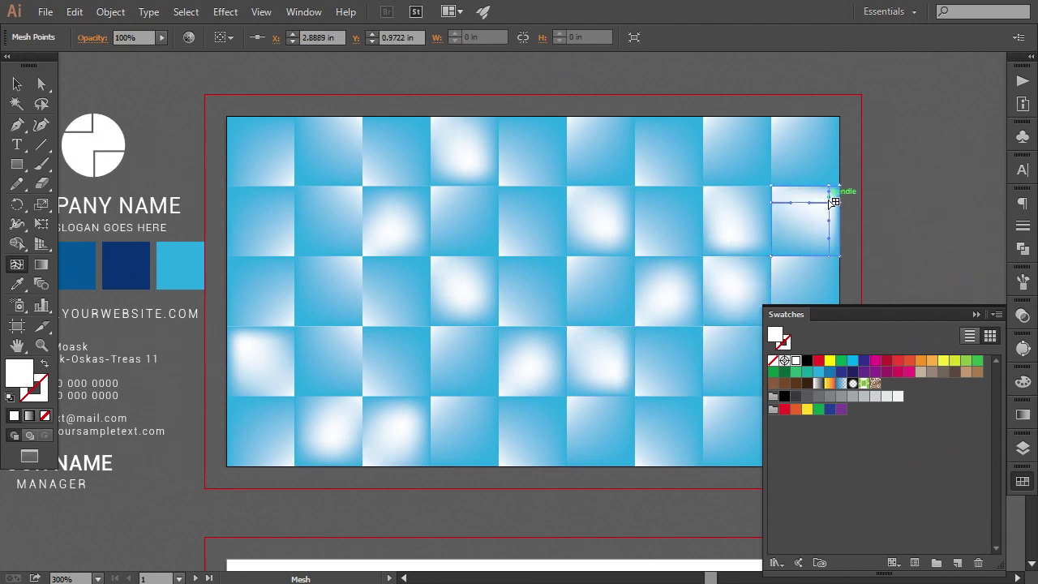
left_click(746, 157)
left_click(598, 145)
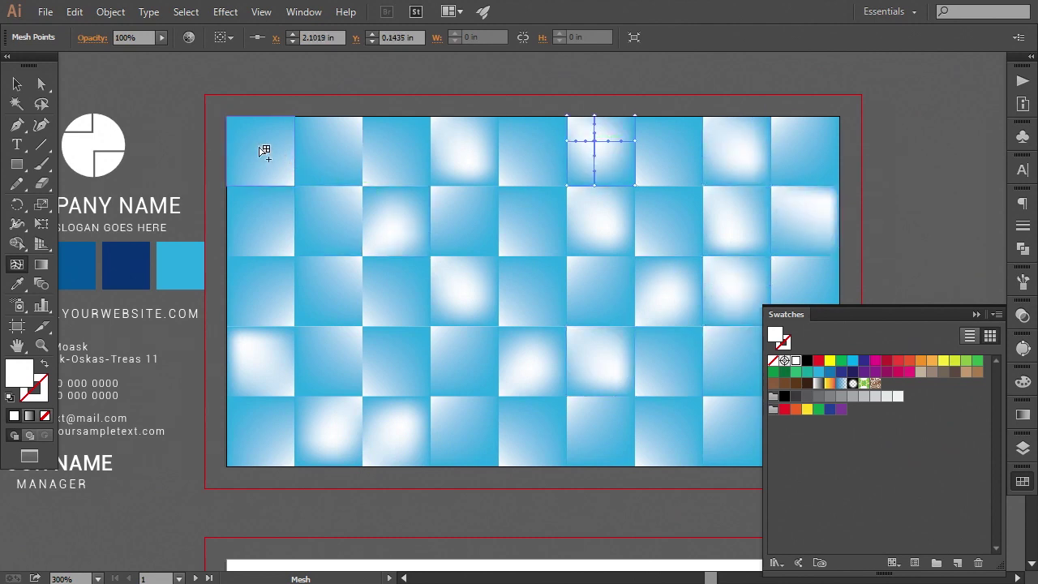
left_click(262, 147)
left_click(275, 425)
left_click_drag(522, 434, 447, 427)
left_click(537, 428)
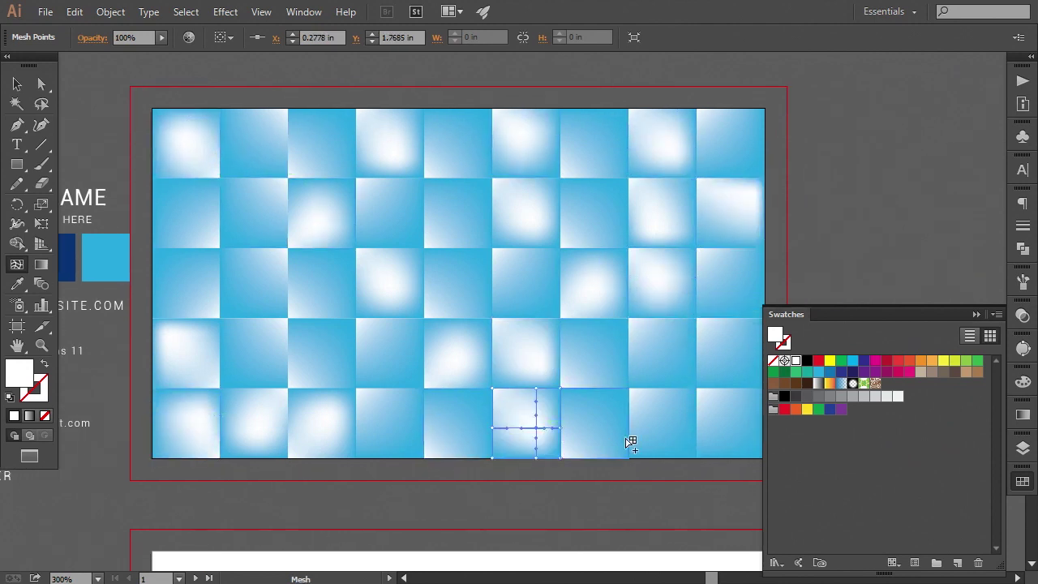
left_click(672, 428)
left_click(670, 367)
left_click(453, 214)
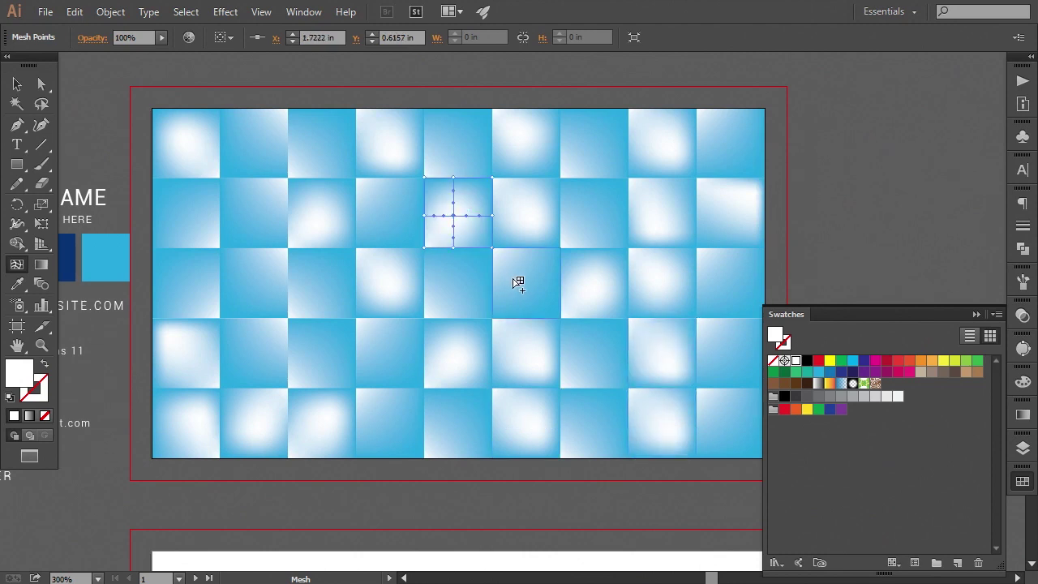
left_click(513, 277)
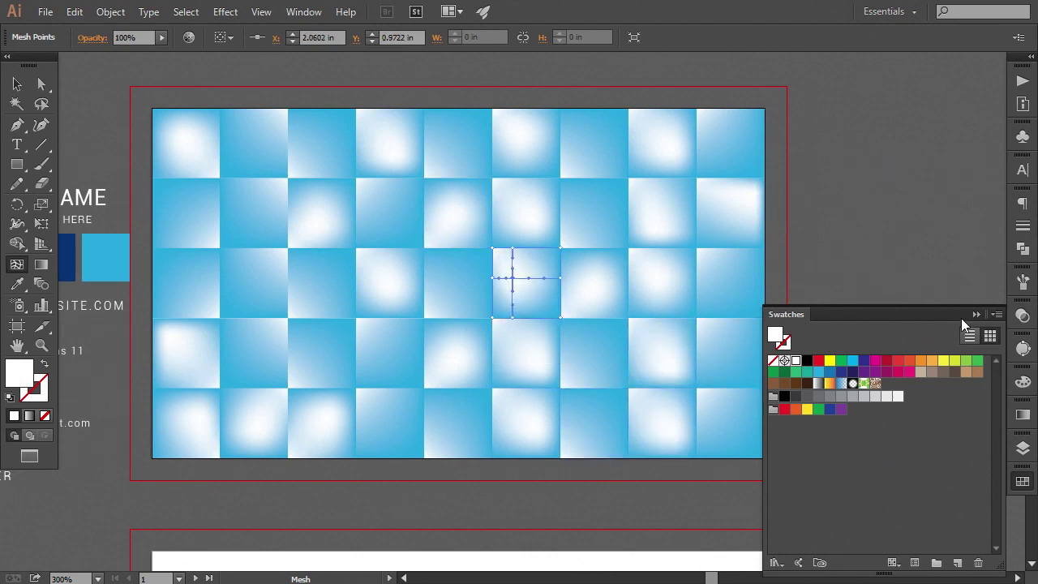
left_click(976, 315)
Group all the gradient mesh squares on the first artboard into one object.
left_click(17, 84)
left_click(101, 120)
key("space")
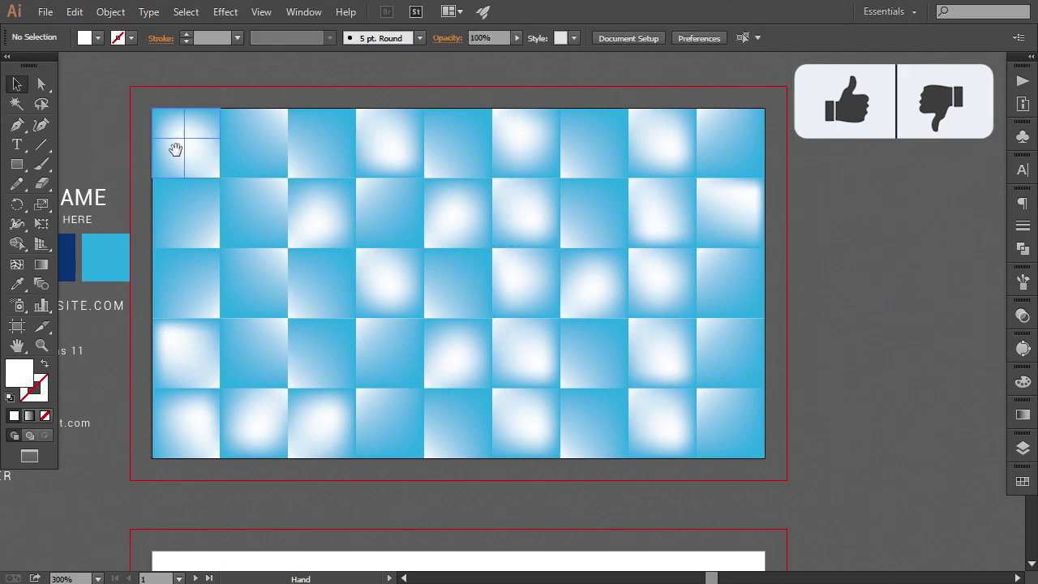
left_click_drag(176, 150, 254, 161)
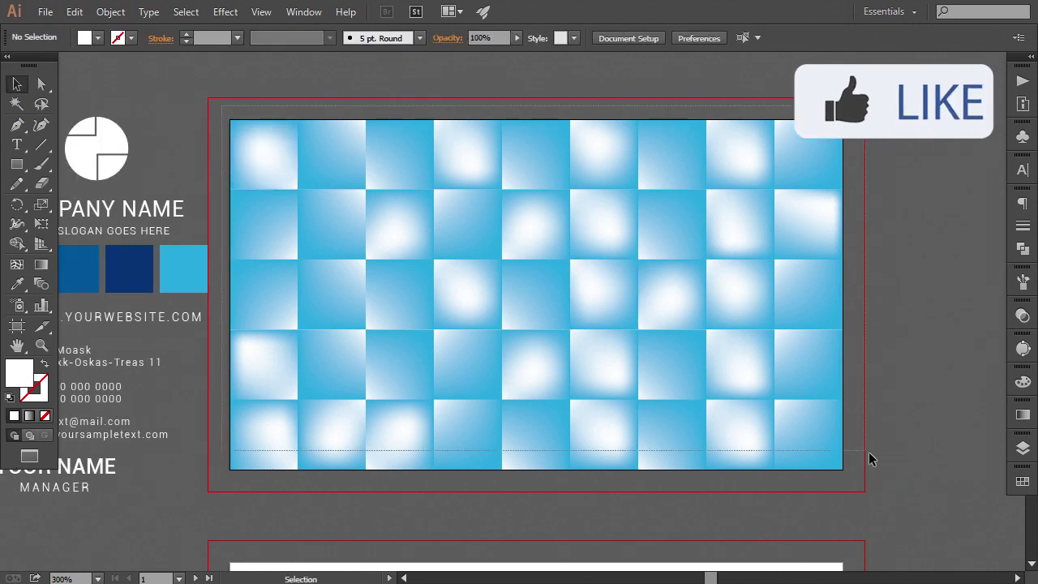
left_click_drag(868, 453, 889, 485)
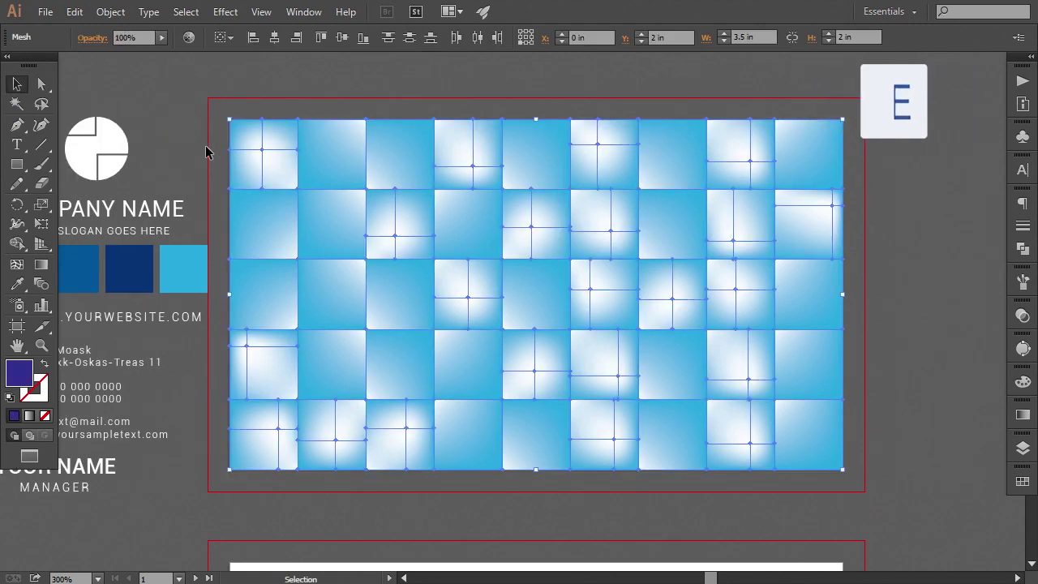
left_click(110, 11)
left_click(195, 51)
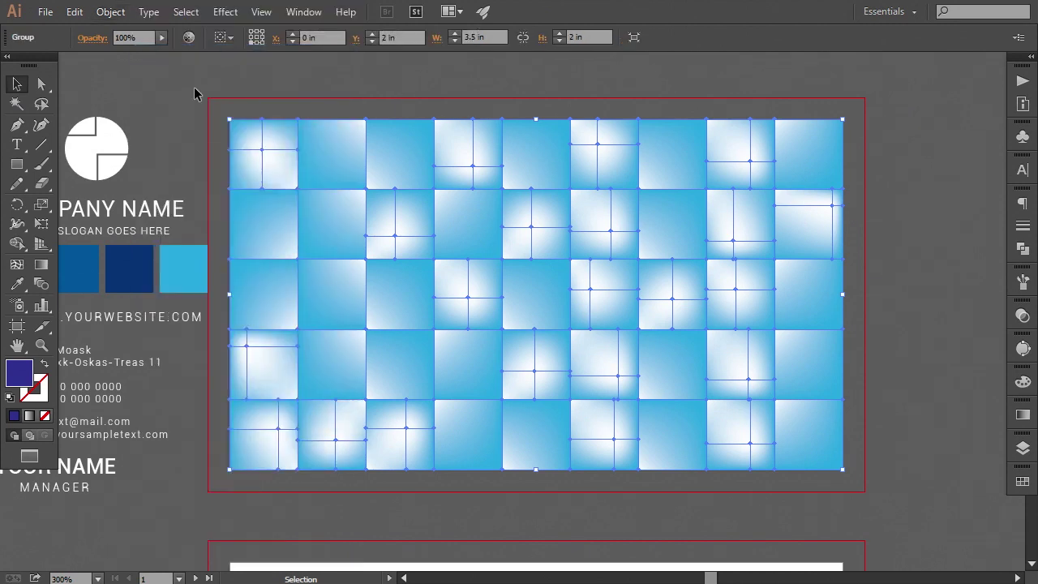
left_click(195, 93)
Draw a rectangle covering the whole first artboard and fill it with the dark navy sampled from the palette squares.
left_click(17, 164)
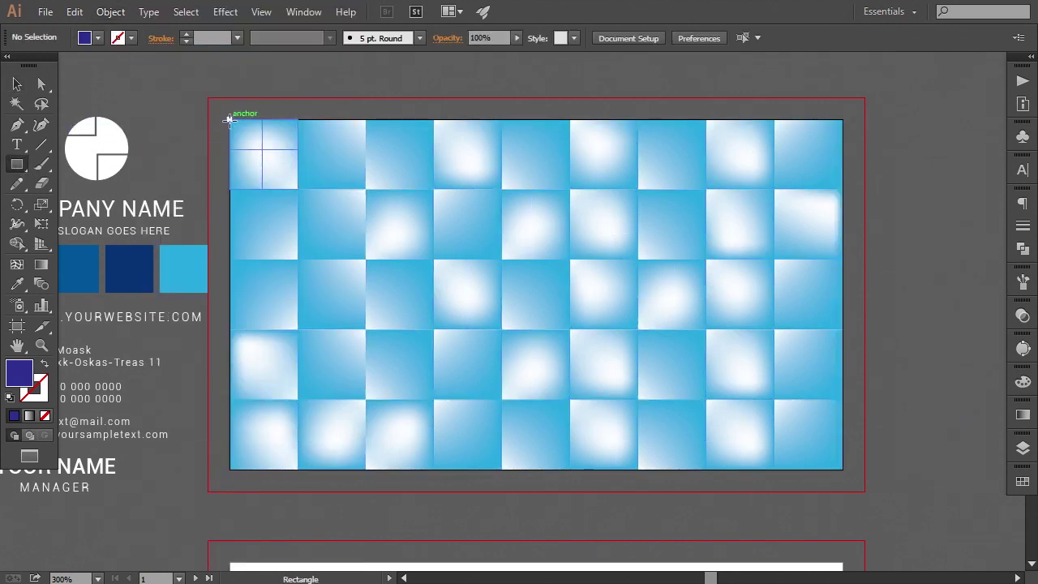
left_click_drag(229, 120, 843, 467)
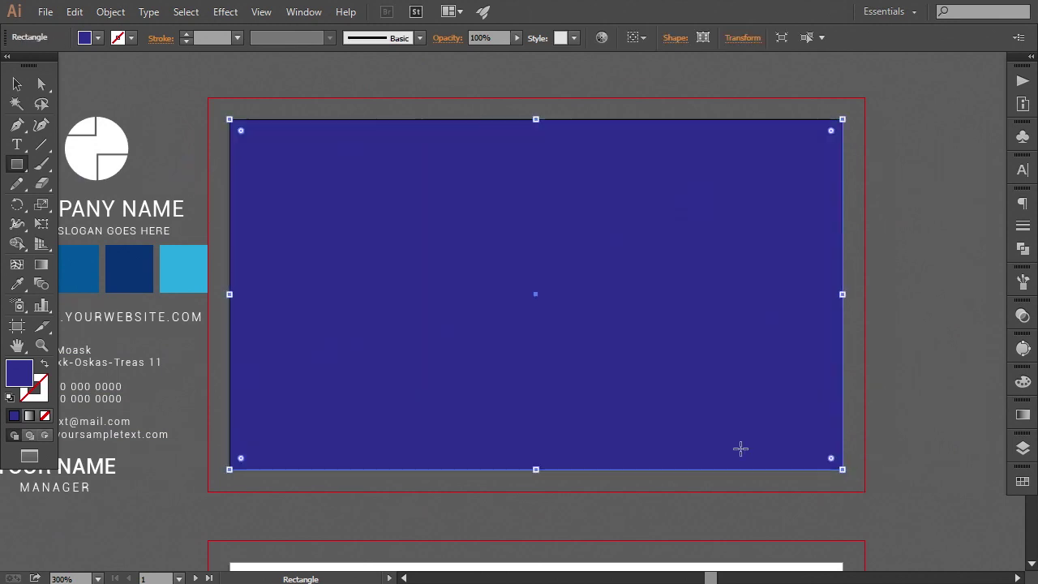
left_click(17, 284)
left_click(132, 271)
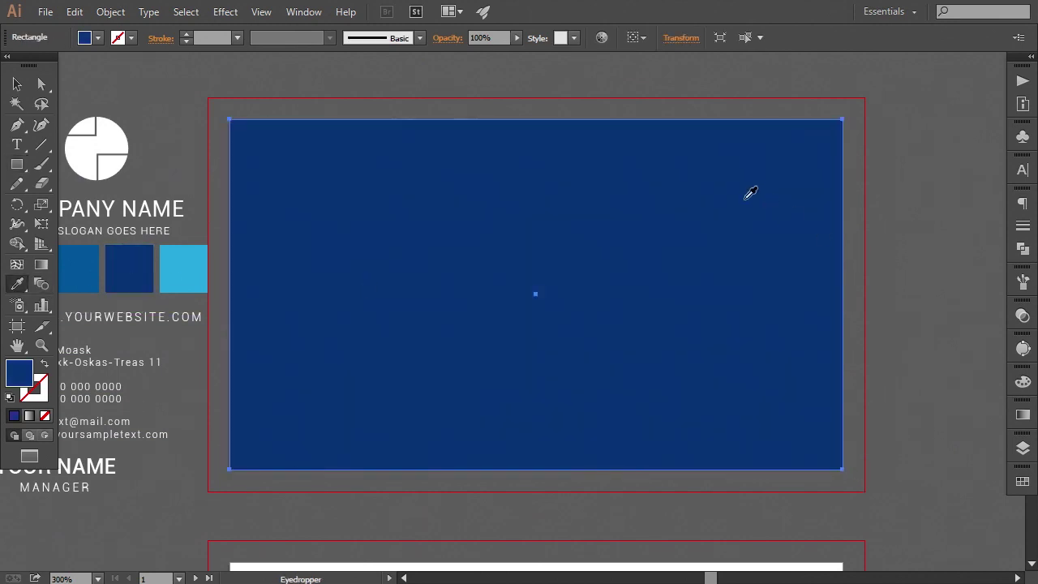
Send the navy rectangle to the back, behind the grouped squares.
left_click(17, 83)
right_click(451, 226)
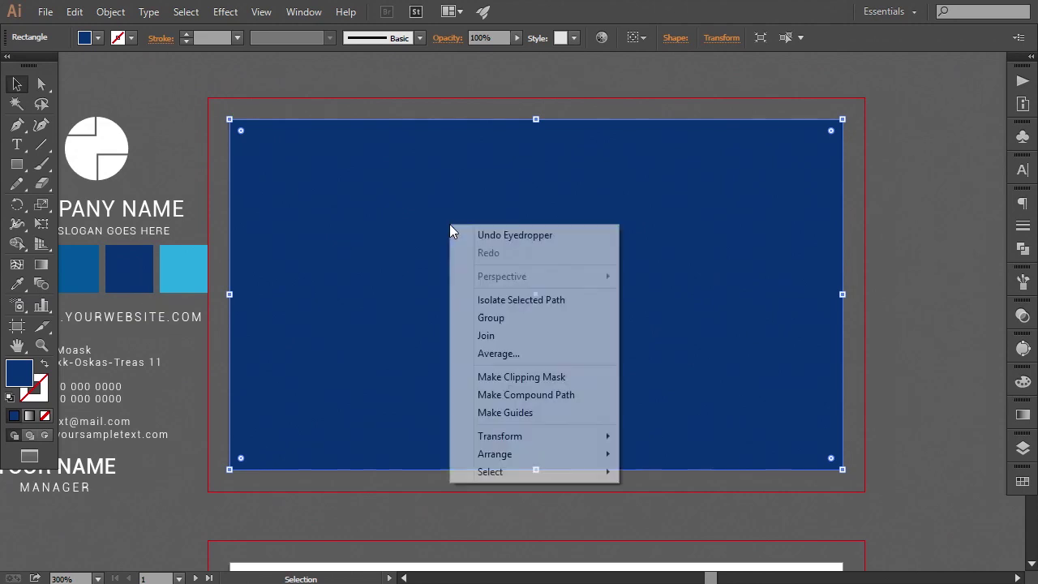
mouse_move(517, 456)
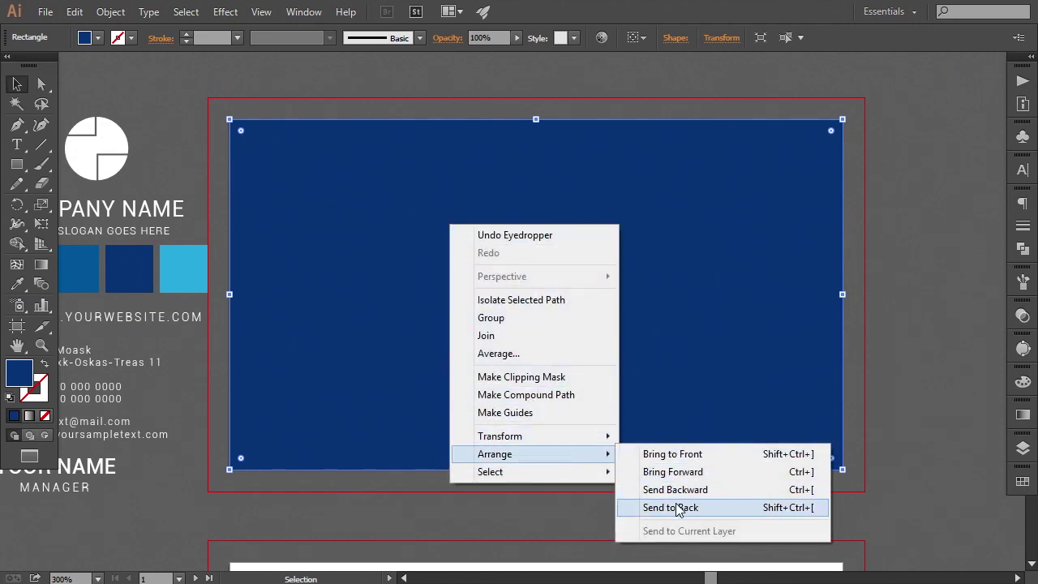
left_click(676, 506)
left_click(907, 381)
Set the grouped square pattern's blending mode to Overlay over the navy background.
left_click(767, 351)
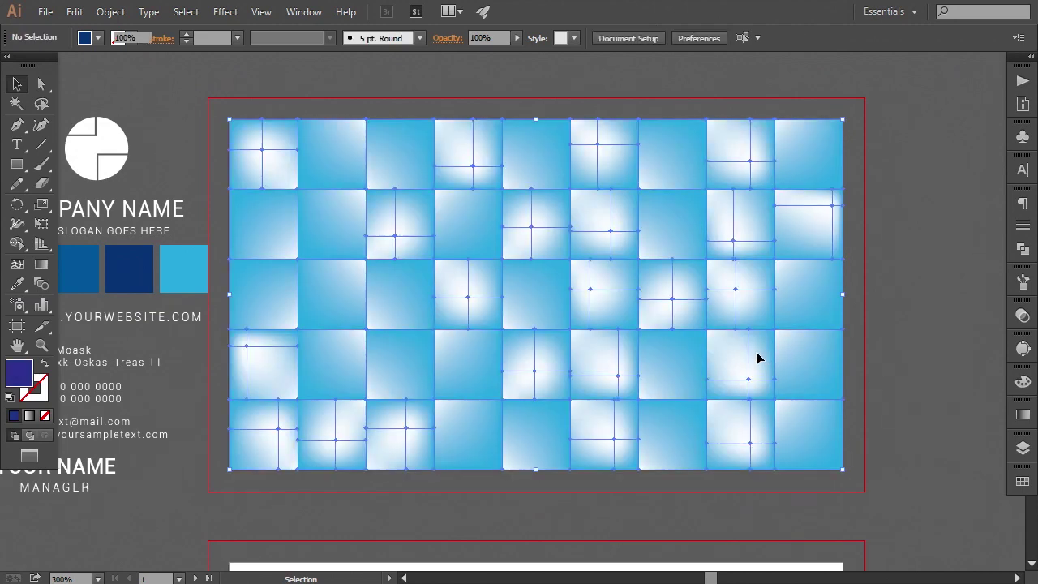
left_click(1022, 316)
left_click(870, 322)
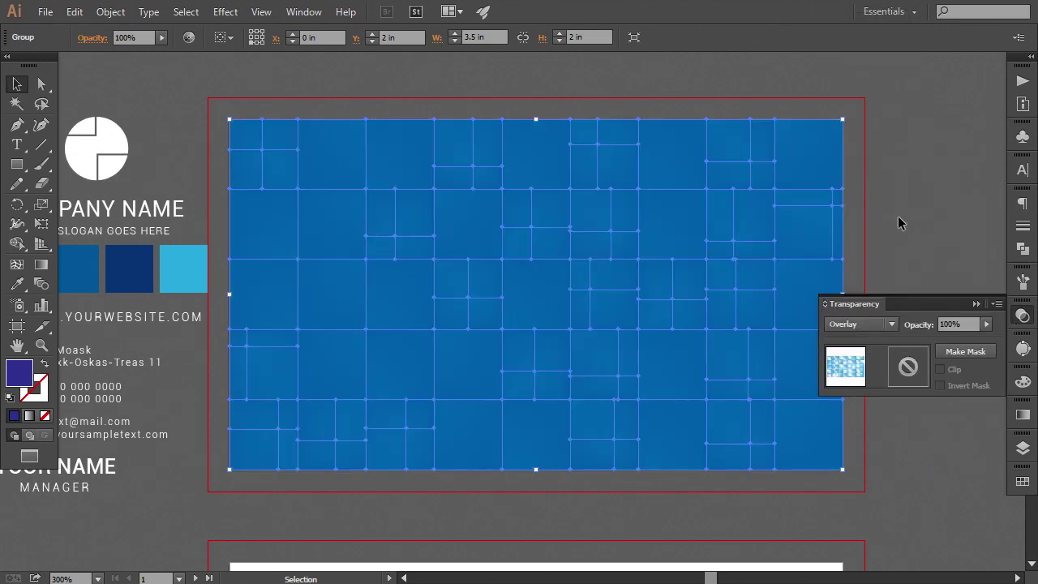
left_click(899, 217)
left_click_drag(899, 217, 886, 221)
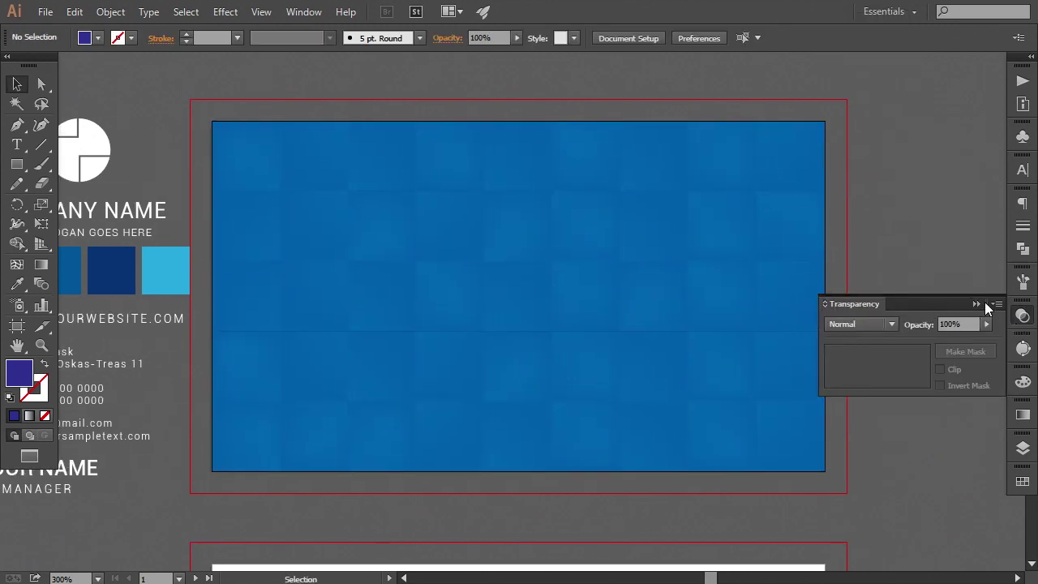
left_click(976, 305)
Ungroup the mesh square pattern on the first artboard back into individual squares.
left_click_drag(678, 417, 744, 384)
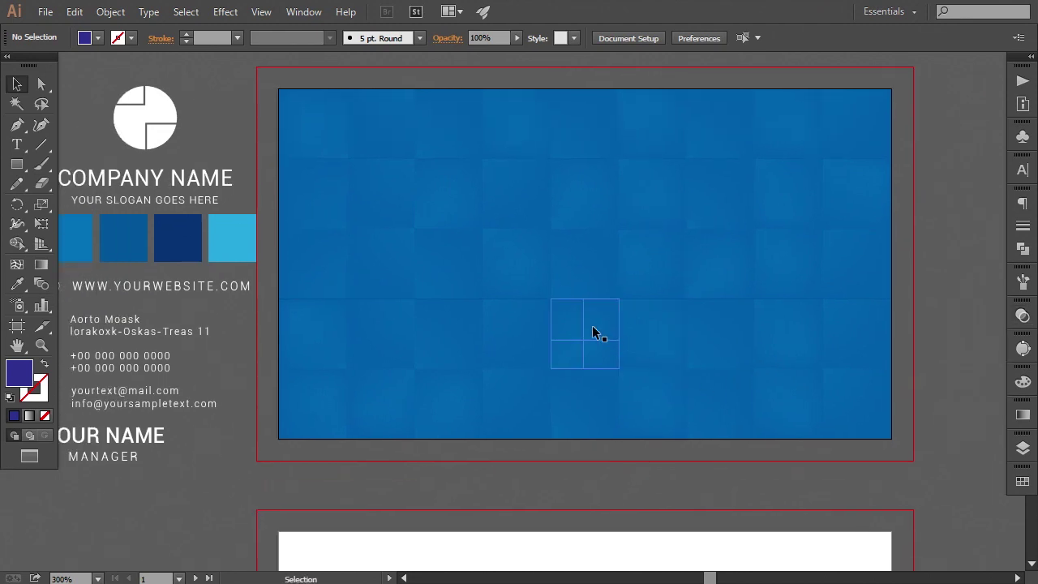
left_click(593, 332)
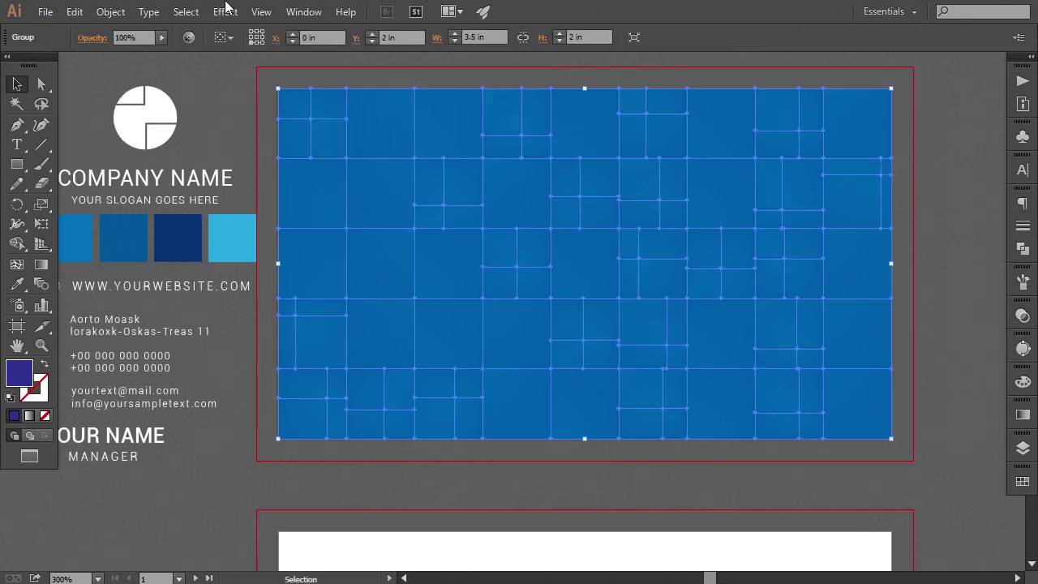
left_click(111, 11)
left_click(174, 70)
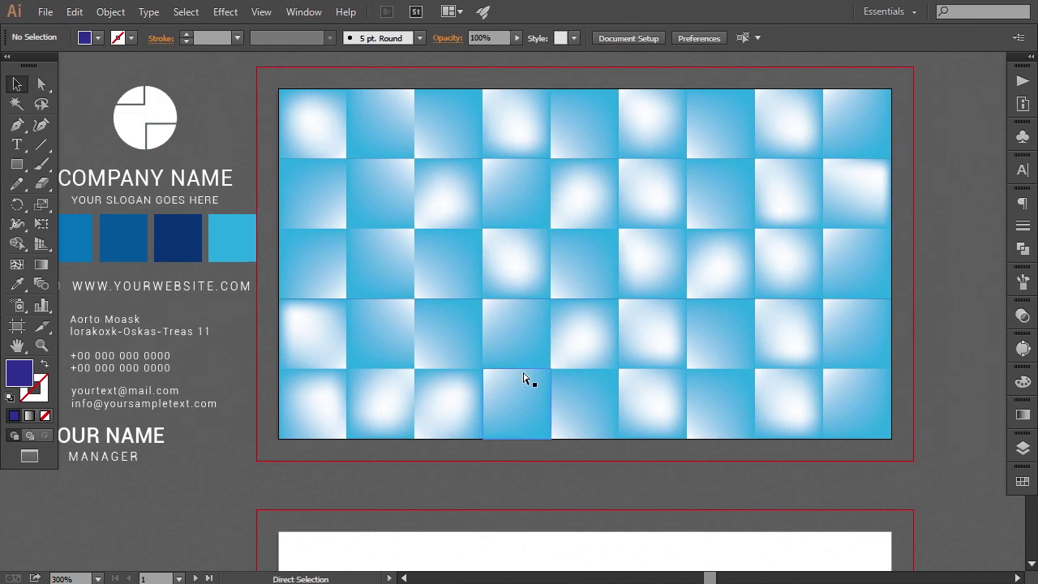
scroll(513, 388, "up", 6)
scroll(512, 388, "down", 6)
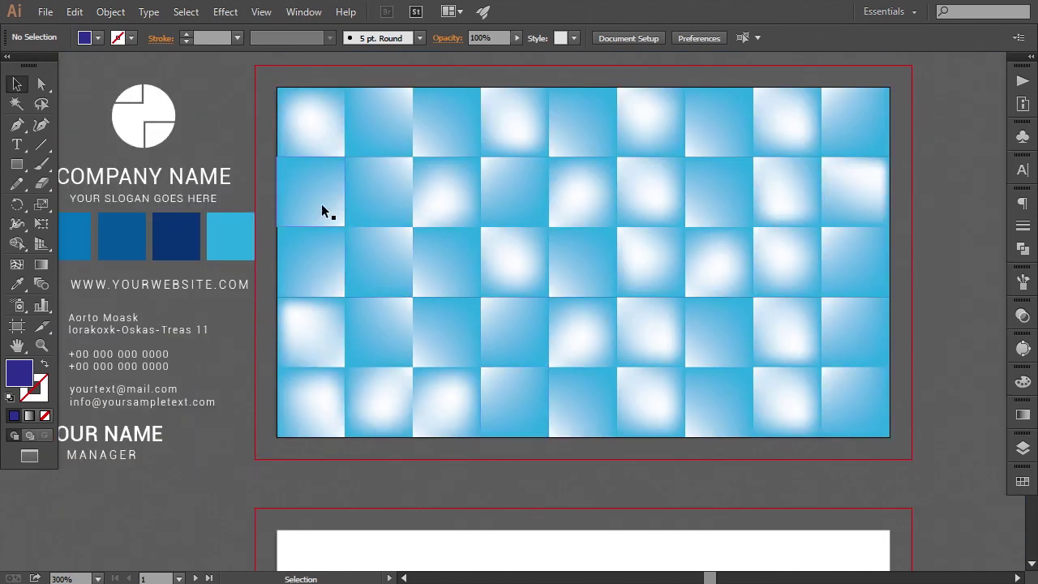
Select all the mesh squares in the pattern's second and third rows together.
left_click(321, 212)
left_click(317, 250, "shift")
left_click(380, 251, "shift")
left_click(380, 207, "shift")
left_click(456, 201, "shift")
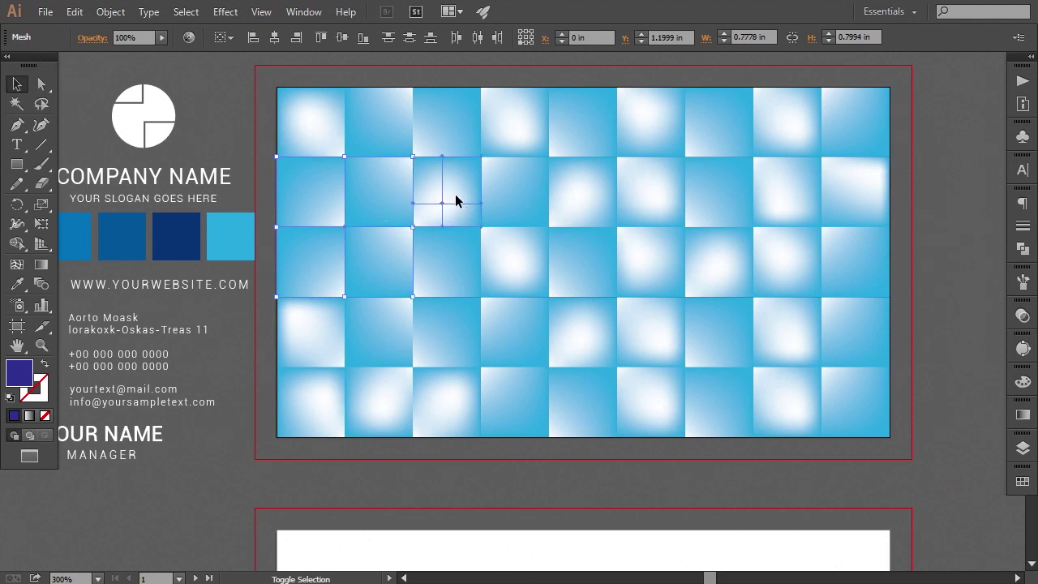
left_click(499, 244, "shift")
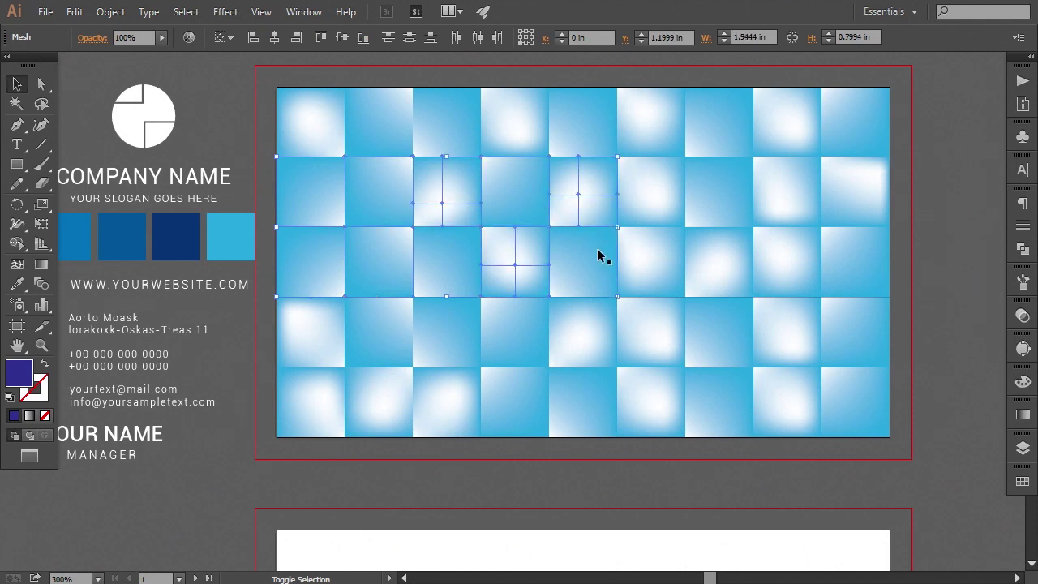
left_click(642, 265, "shift")
left_click(710, 272, "shift")
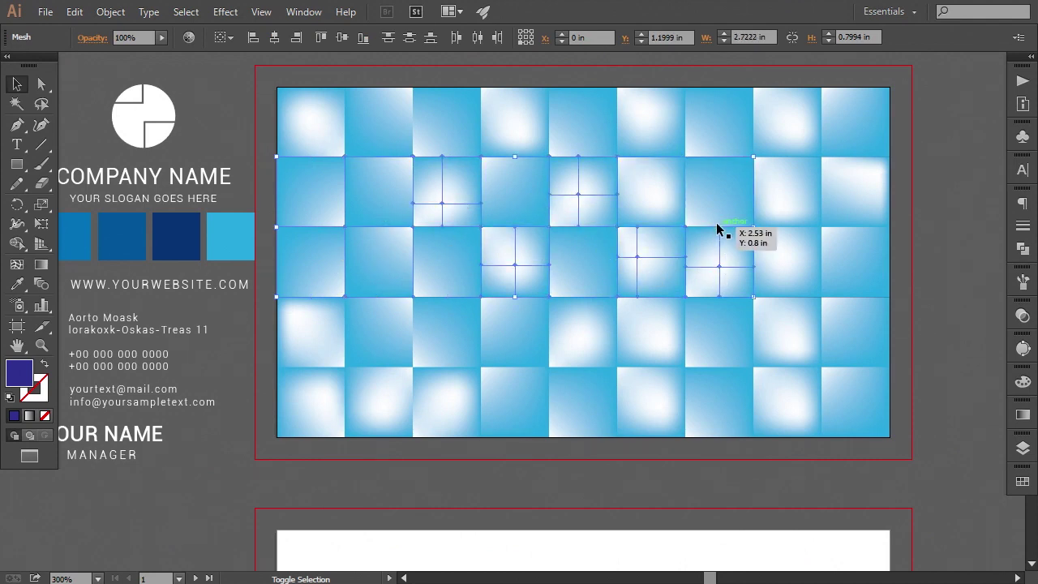
left_click(843, 204, "shift")
left_click_drag(845, 258, 795, 297)
key("ctrl+z")
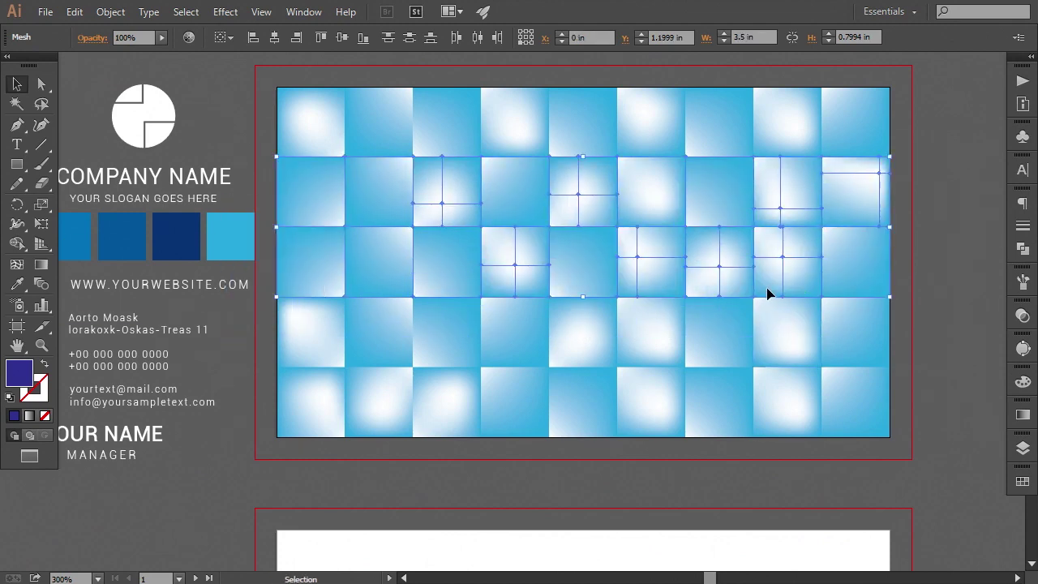
left_click(660, 215, "shift")
left_click_drag(660, 215, 548, 350)
key("ctrl+z")
Move the selected second and third rows up slightly against the first row, to Y 1.199 in, and deselect them.
scroll(508, 226, "up", 8)
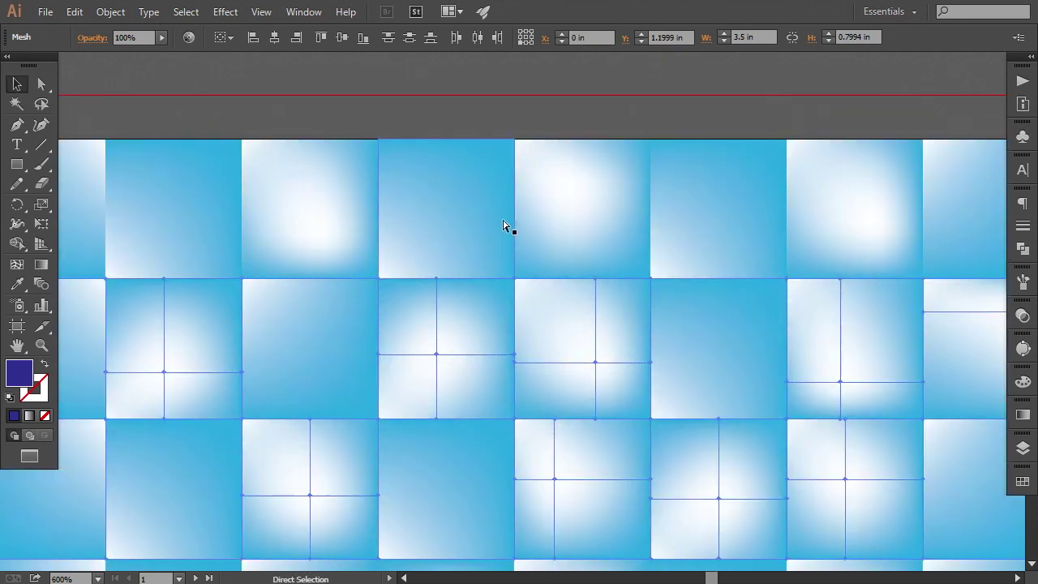
scroll(532, 341, "up", 6)
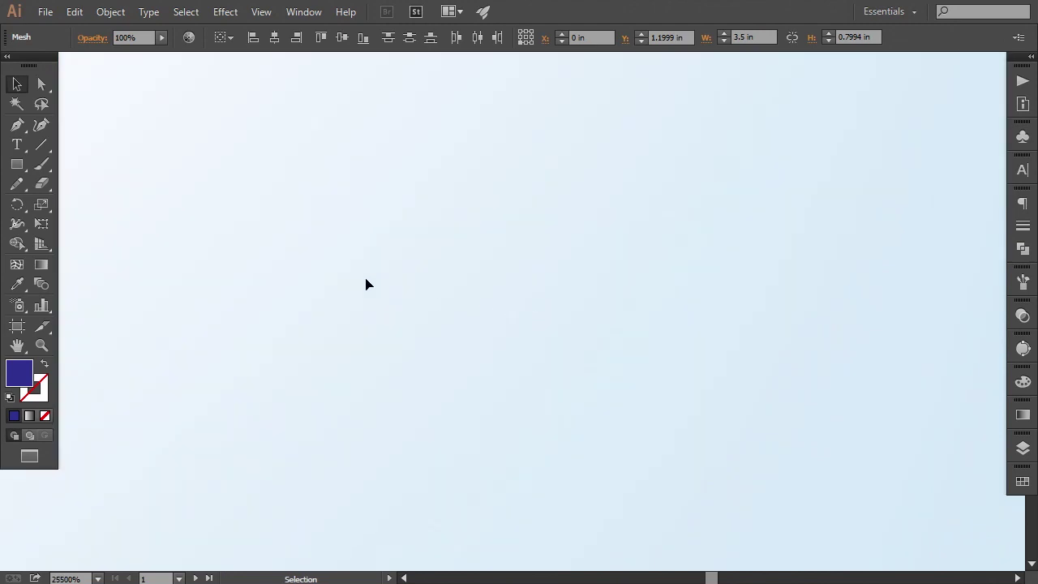
left_click_drag(286, 233, 420, 330)
left_click_drag(486, 349, 488, 337)
key("ctrl+minus")
key("ctrl+minus")
key("ctrl+minus")
key("ctrl+minus")
key("ctrl+minus")
key("ctrl+minus")
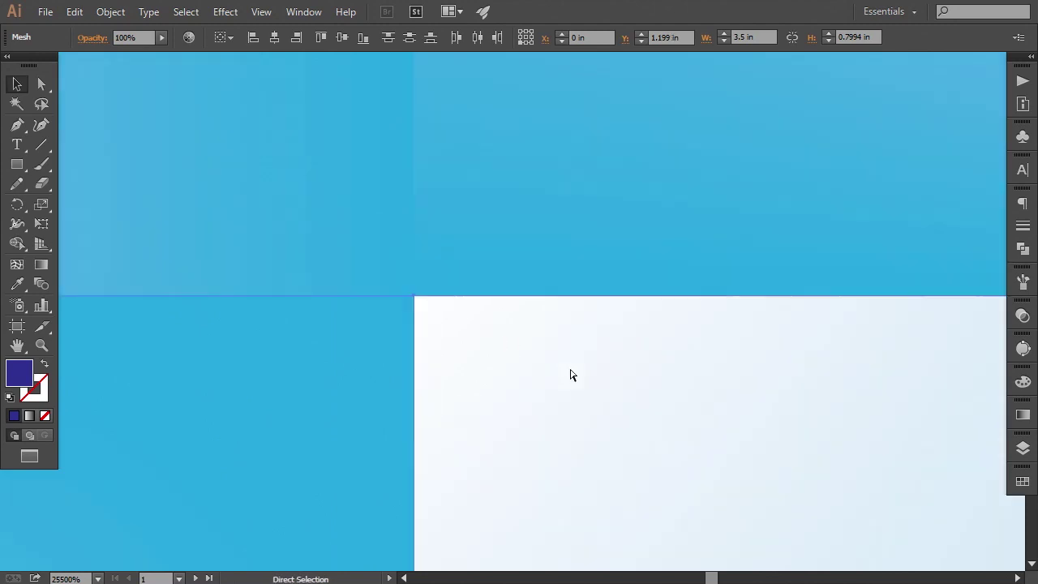
key("ctrl+minus")
key("ctrl+minus")
key("ctrl+minus")
key("ctrl+minus")
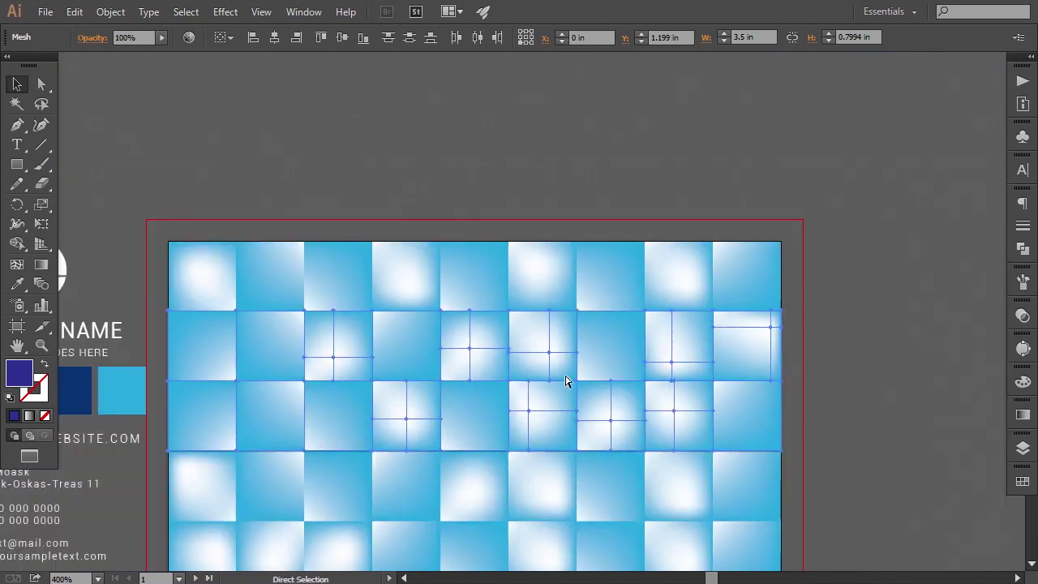
left_click(803, 389)
Select all the mesh squares in the pattern's bottom two rows.
scroll(683, 379, "down", 4)
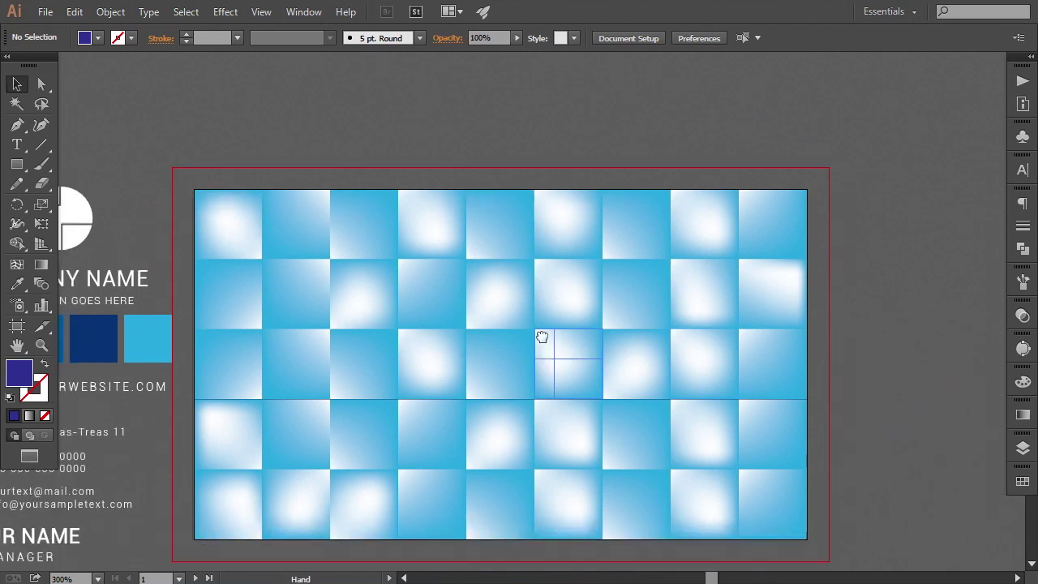
left_click(252, 436)
left_click(243, 349, "shift")
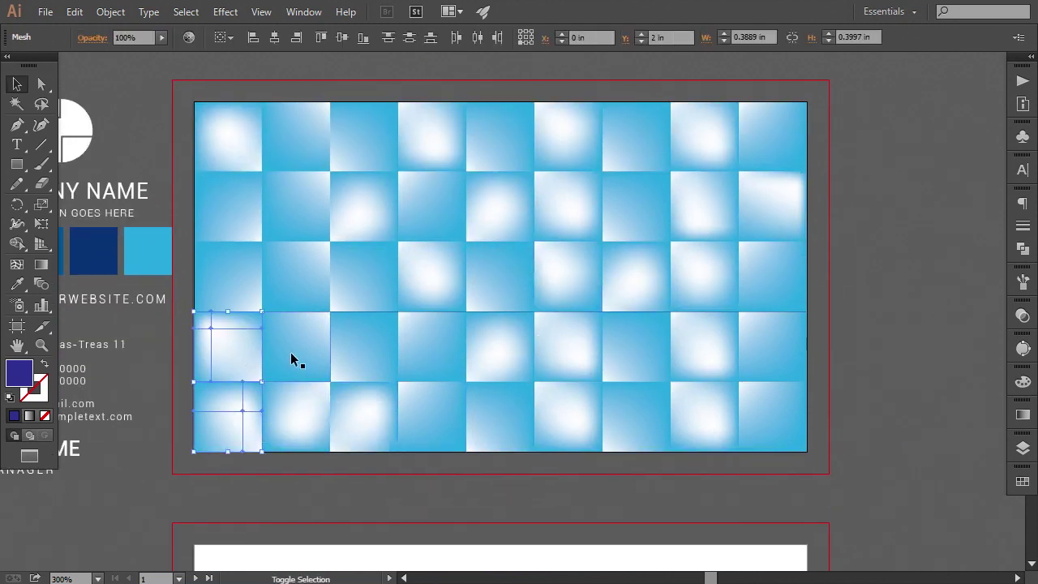
left_click(309, 413, "shift")
left_click(373, 418, "shift")
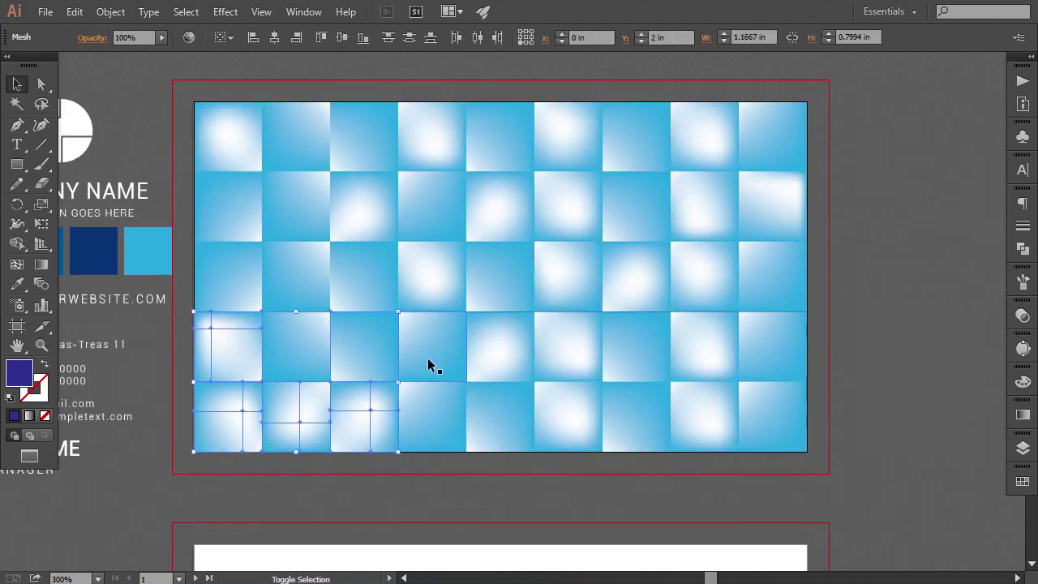
left_click(489, 364, "shift")
left_click(553, 419, "shift")
left_click(578, 366, "shift")
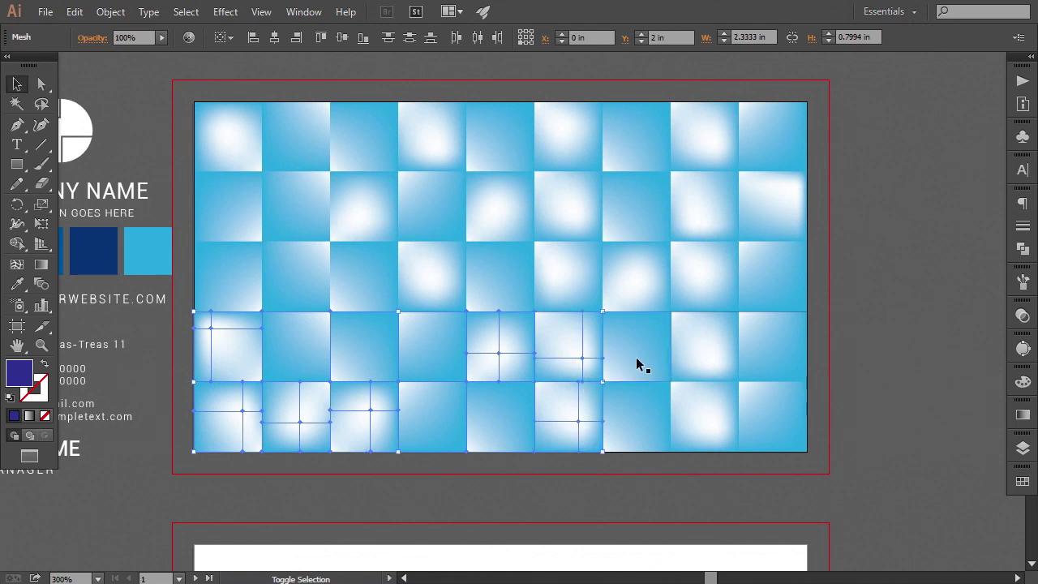
left_click(642, 405, "shift")
left_click(724, 393, "shift")
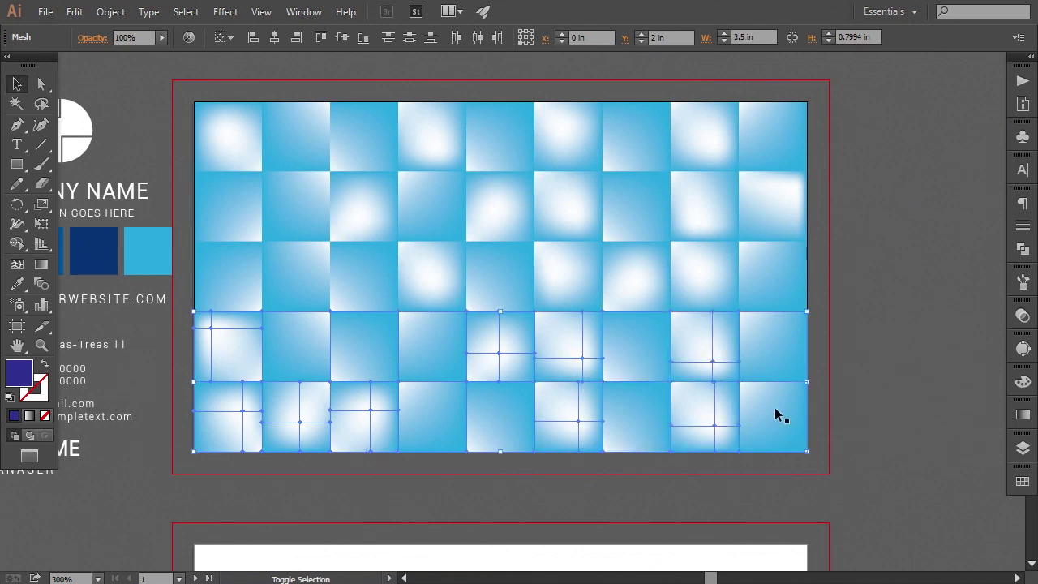
Try moving the selected bottom two rows downward and undo the move.
left_click_drag(677, 411, 678, 465)
key("ctrl+z")
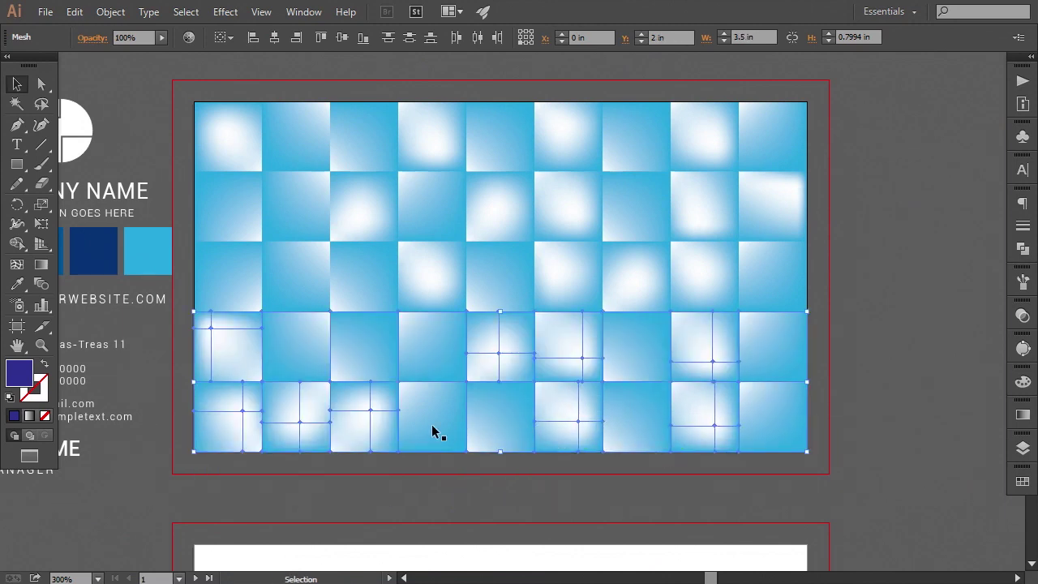
left_click_drag(432, 424, 432, 460)
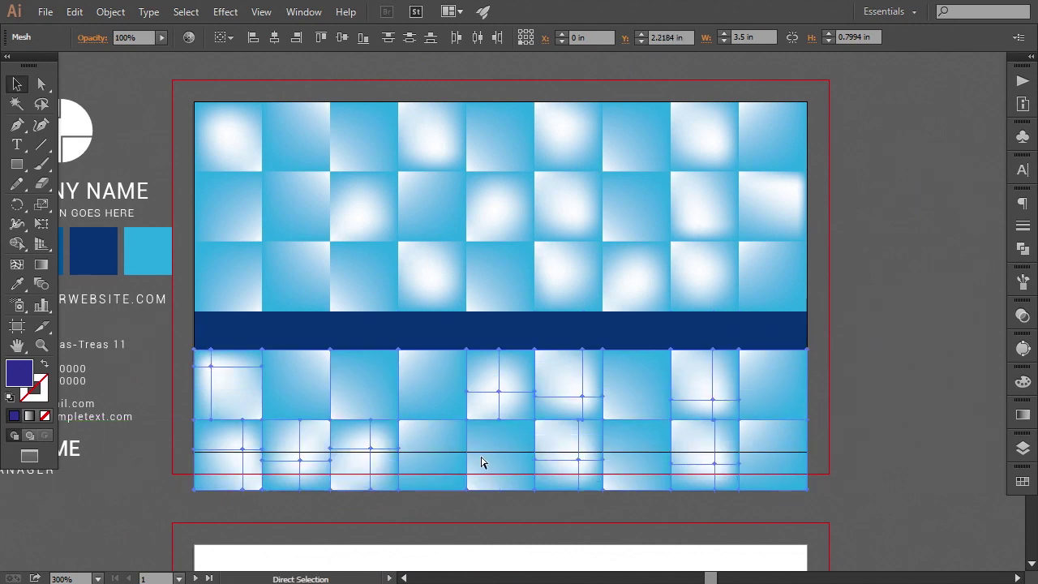
key("ctrl+z")
Move the bottom two rows up to close the navy gap below the third row, to X -0.0016 in, Y 1.9984 in.
left_click_drag(344, 373, 434, 386)
key("ctrl+plus")
key("ctrl+plus")
key("ctrl+plus")
key("ctrl+plus")
key("ctrl+plus")
key("ctrl+plus")
key("ctrl+plus")
key("ctrl+plus")
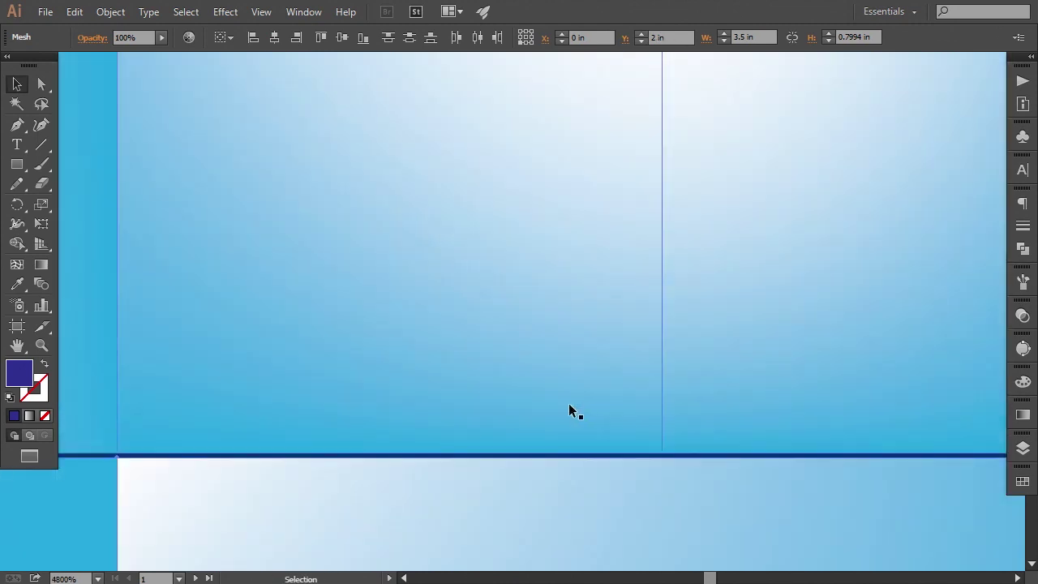
key("ctrl+h")
left_click_drag(532, 461, 563, 289)
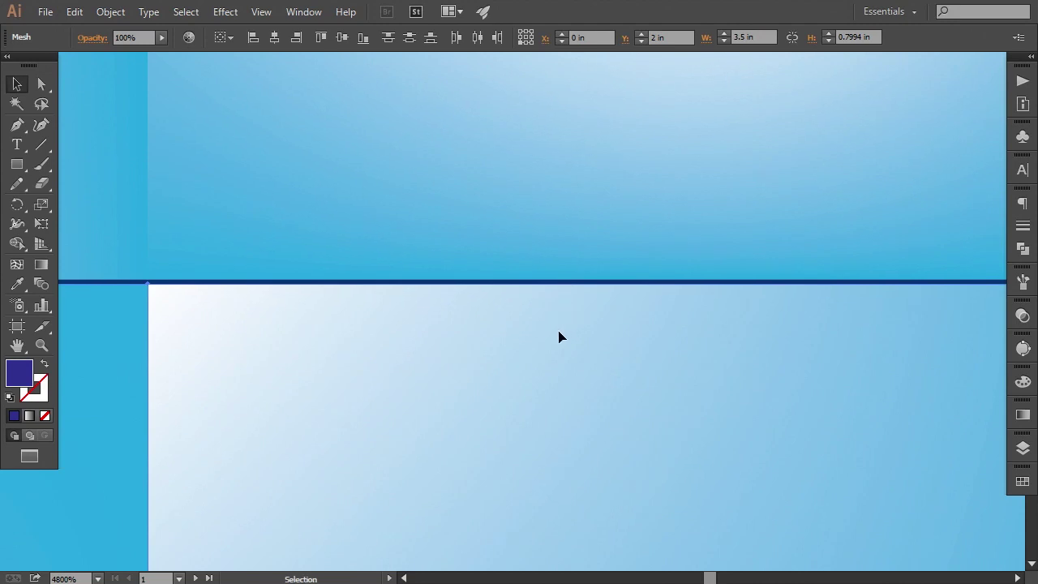
key("ctrl+plus")
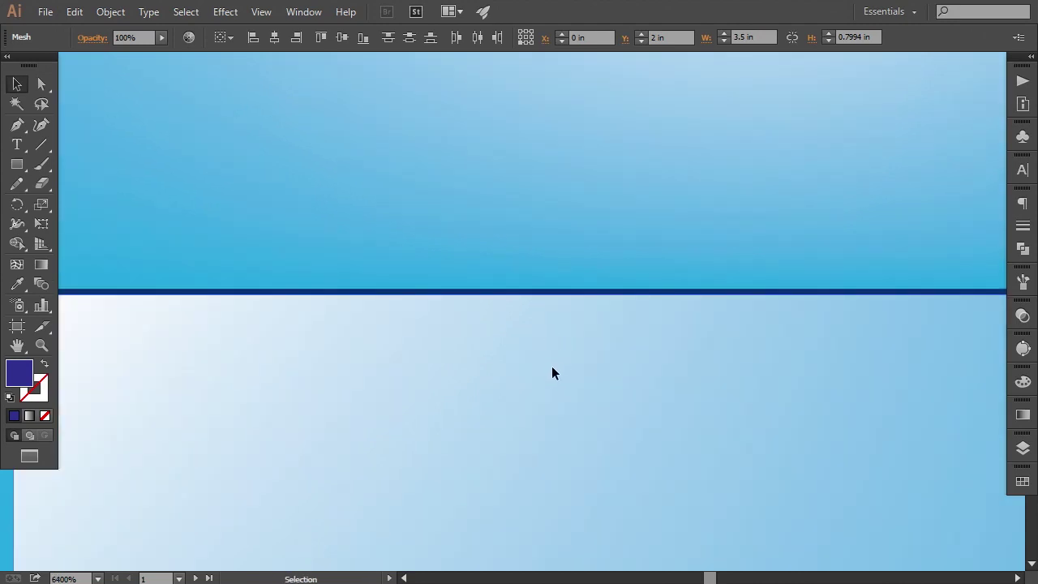
left_click_drag(552, 367, 548, 365)
key("ctrl+minus")
key("ctrl+minus")
key("ctrl+minus")
key("ctrl+minus")
key("ctrl+minus")
key("ctrl+minus")
key("ctrl+minus")
key("ctrl+minus")
key("ctrl+minus")
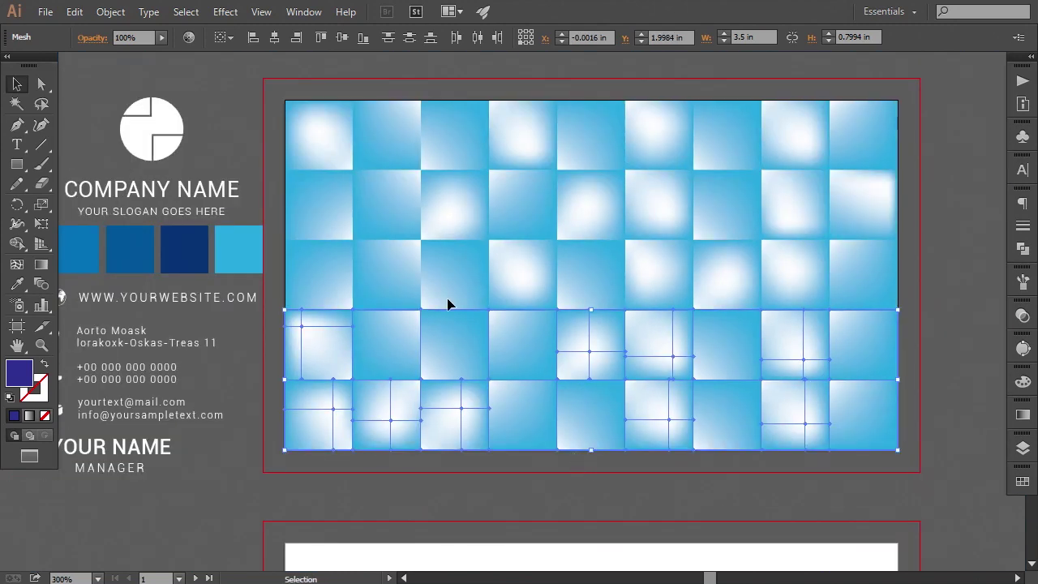
Group the squares of the bottom two rows into one object and deselect it.
left_click(111, 11)
left_click(172, 53)
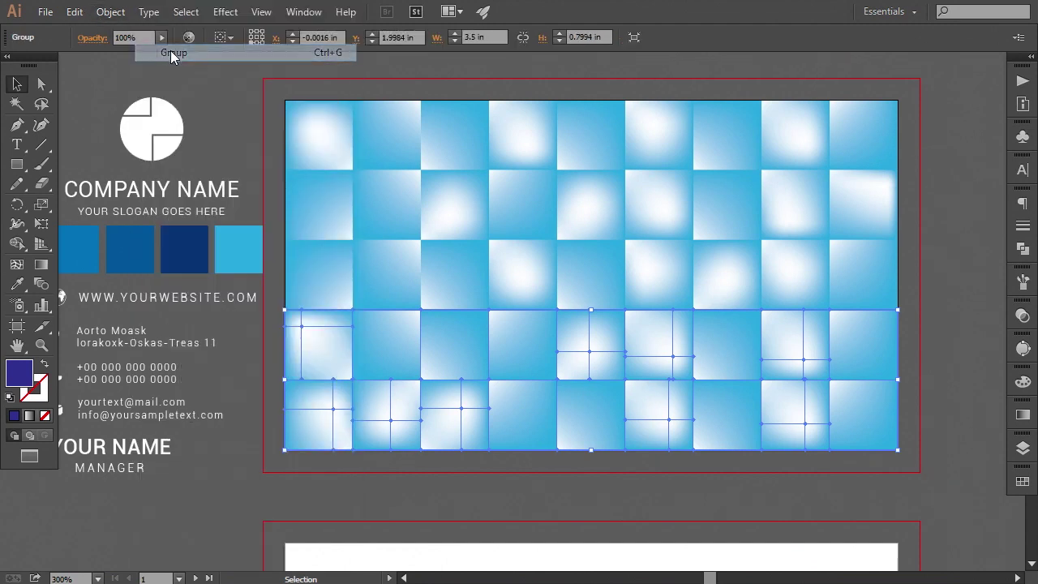
left_click(496, 475)
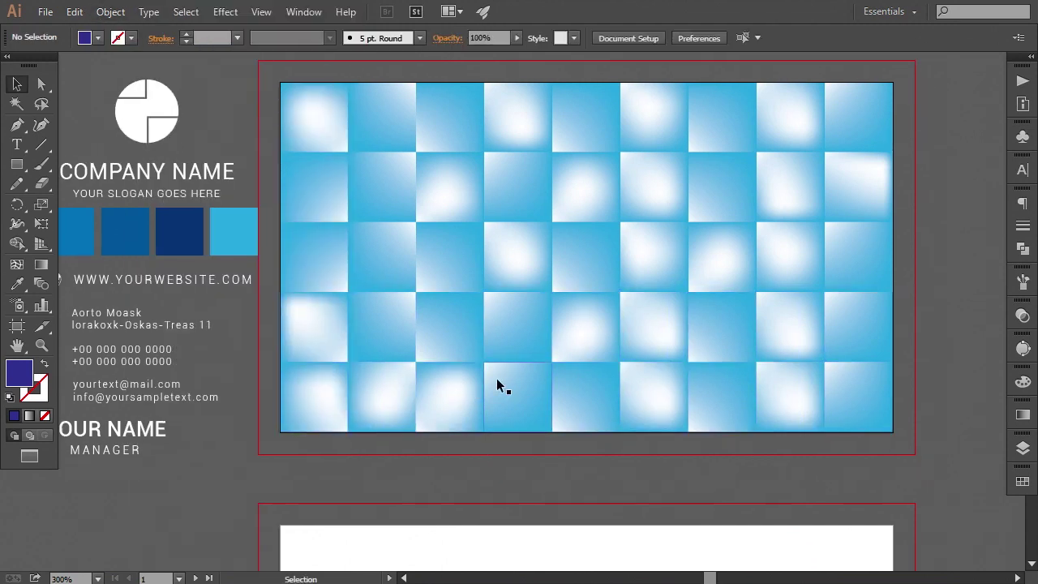
Stretch the bottom-rows group down to the artboard's lower edge, making it 0.801 in high.
left_click(496, 378)
scroll(610, 376, "down", 3)
key("ctrl+plus")
key("ctrl+plus")
key("ctrl+plus")
key("ctrl+plus")
key("ctrl+plus")
key("ctrl+plus")
key("ctrl+plus")
key("ctrl+plus")
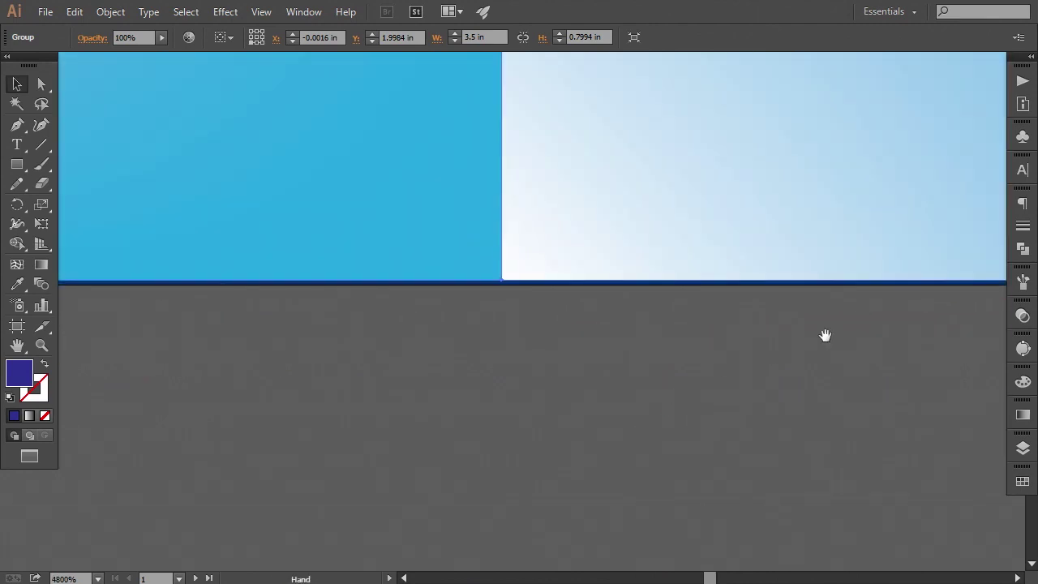
left_click_drag(825, 335, 535, 352)
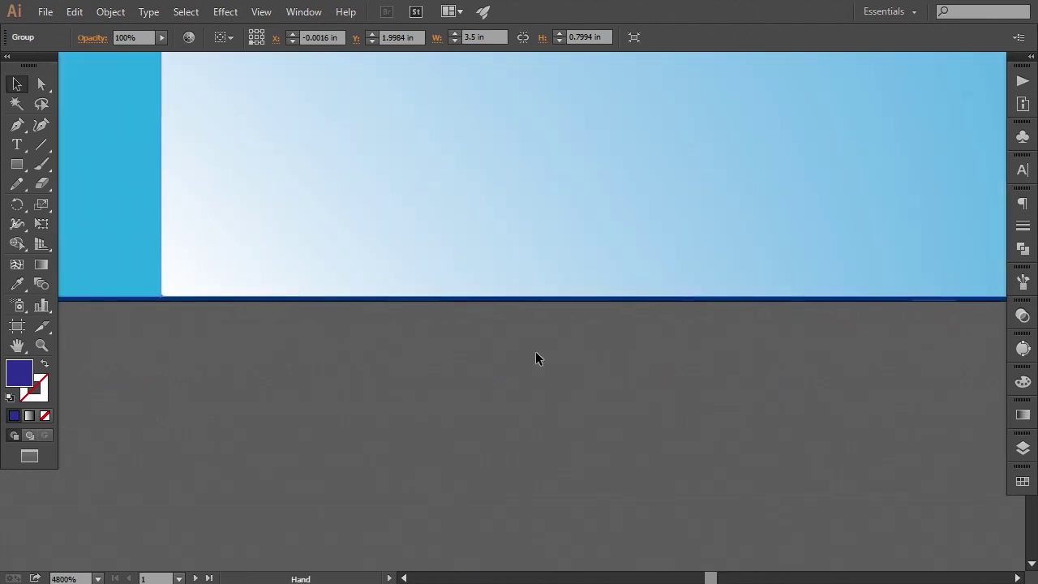
left_click_drag(708, 300, 709, 301)
key("ctrl+minus")
key("ctrl+minus")
key("ctrl+minus")
key("ctrl+minus")
key("ctrl+minus")
key("ctrl+minus")
key("ctrl+minus")
key("ctrl+minus")
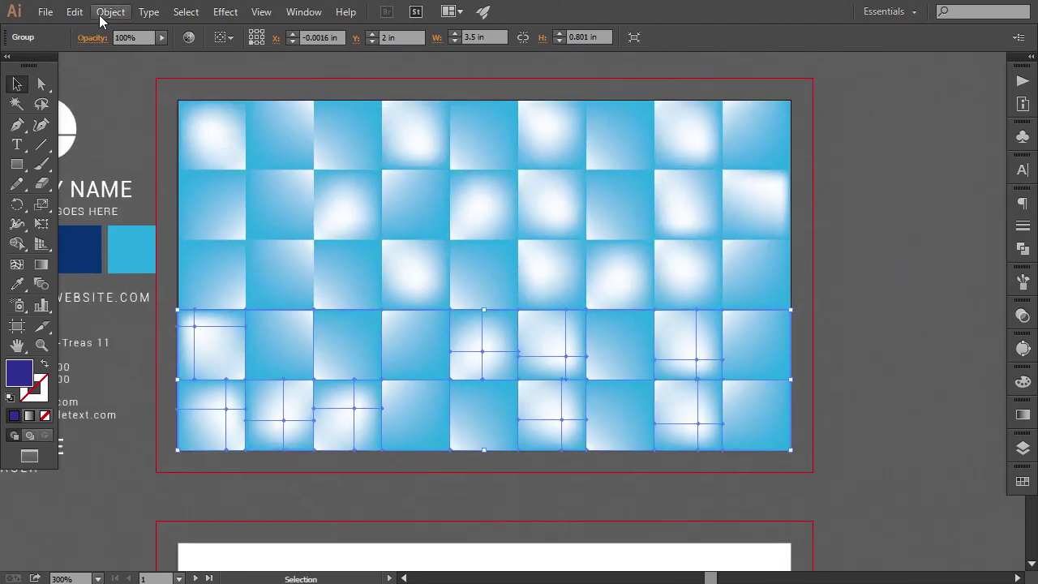
Ungroup the stretched bottom two rows into separate mesh squares and deselect them.
left_click(110, 11)
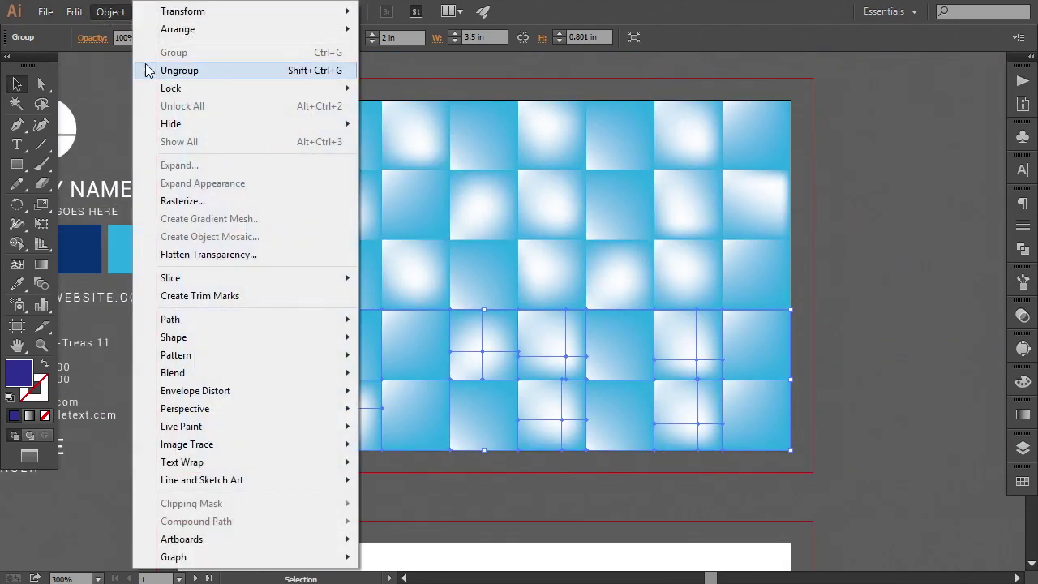
left_click(162, 70)
left_click(884, 365)
left_click_drag(840, 372, 885, 368)
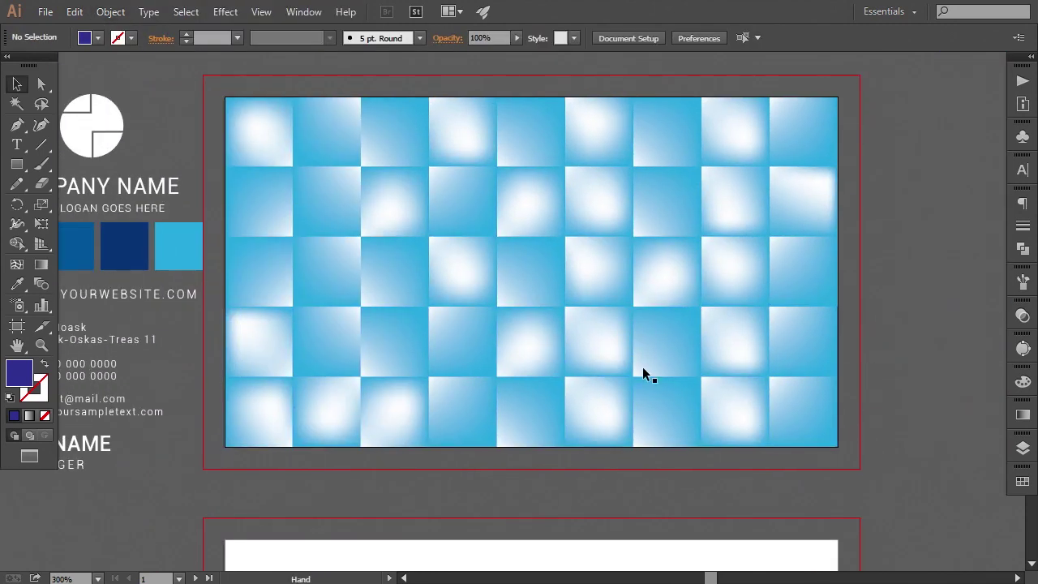
Expand Layer 1 and lock the navy background rectangle at the bottom of its stack.
left_click(626, 350)
left_click(1023, 449)
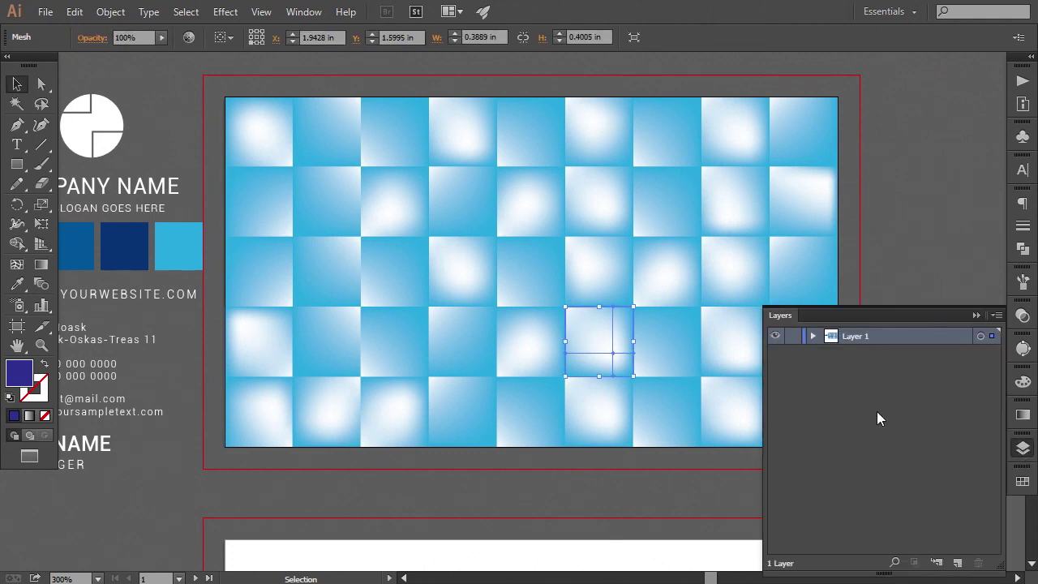
left_click(812, 336)
scroll(819, 485, "down", 15)
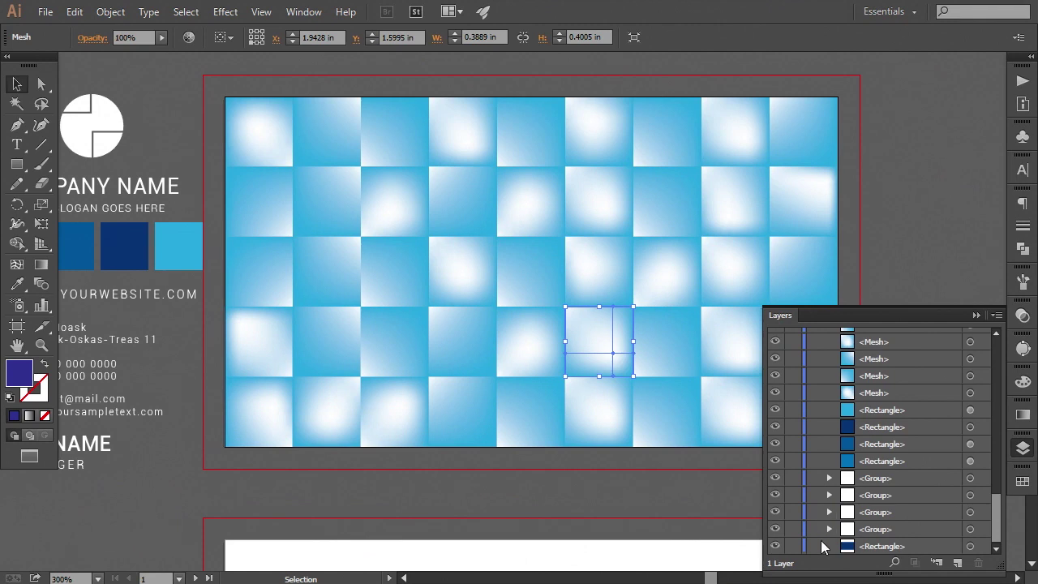
left_click(794, 546)
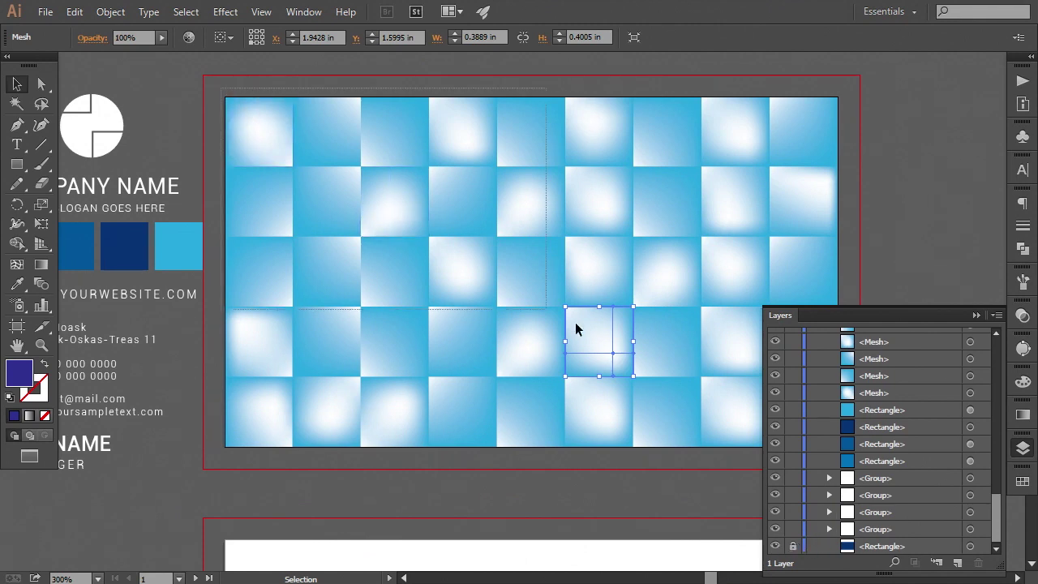
Select all the mesh squares over the locked background and group them into one object.
left_click_drag(781, 434, 837, 472)
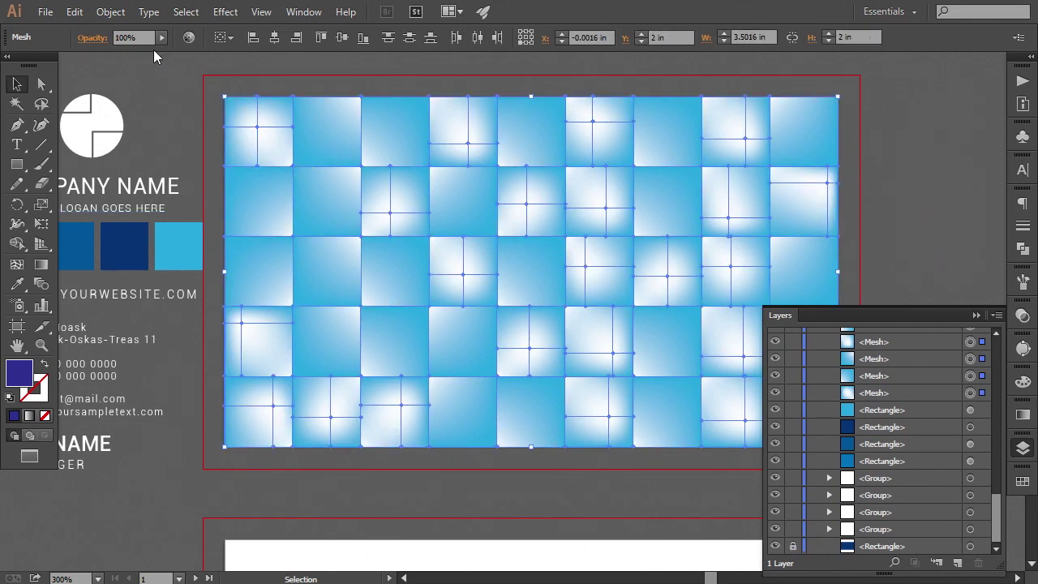
left_click(110, 12)
left_click(158, 49)
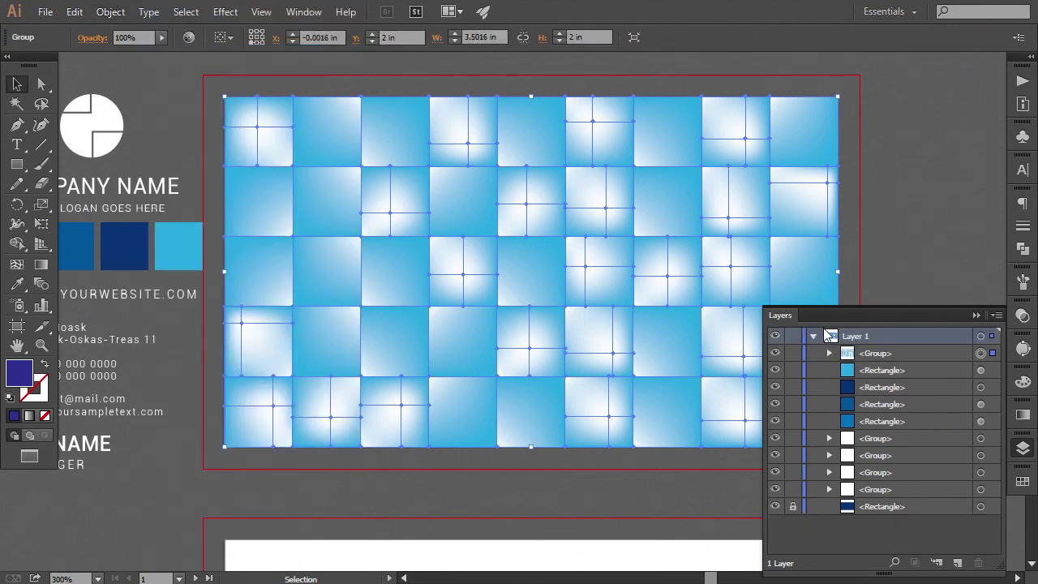
Set the mesh-square group's blend mode to Overlay so it blends over the navy background, and deselect it.
left_click(1022, 316)
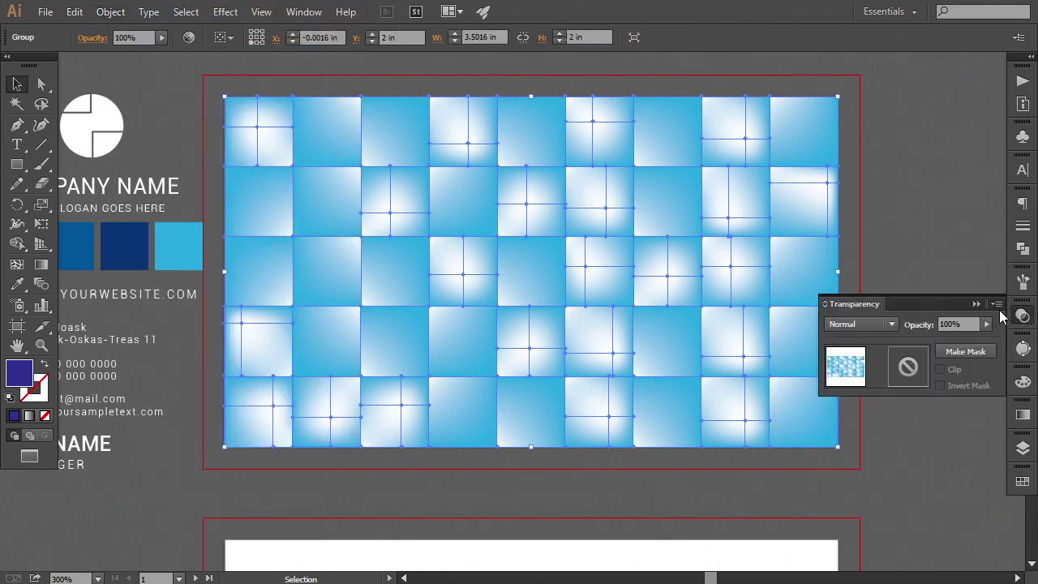
left_click(871, 326)
left_click(854, 158)
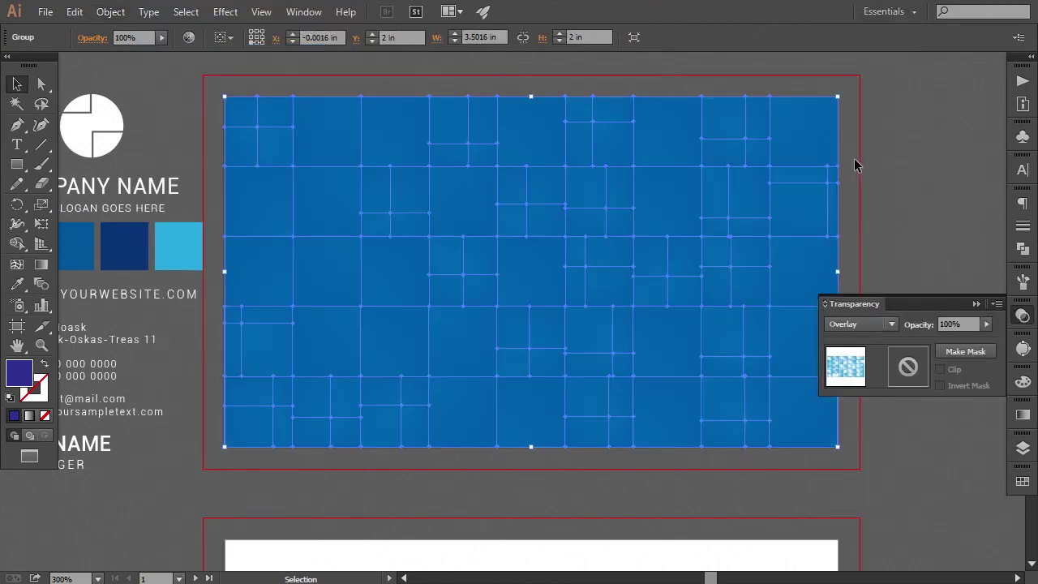
left_click(976, 304)
left_click(933, 321)
Select the blended mesh group on the first artboard and display the rulers.
key("ctrl+minus")
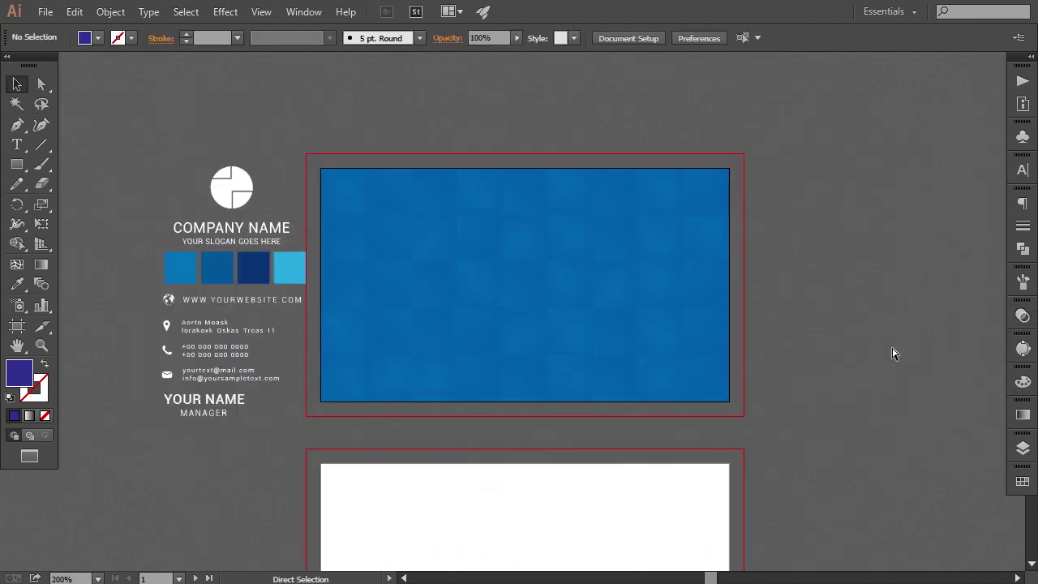
key("ctrl+minus")
key("ctrl+minus")
key("ctrl+plus")
key("ctrl+plus")
key("ctrl+plus")
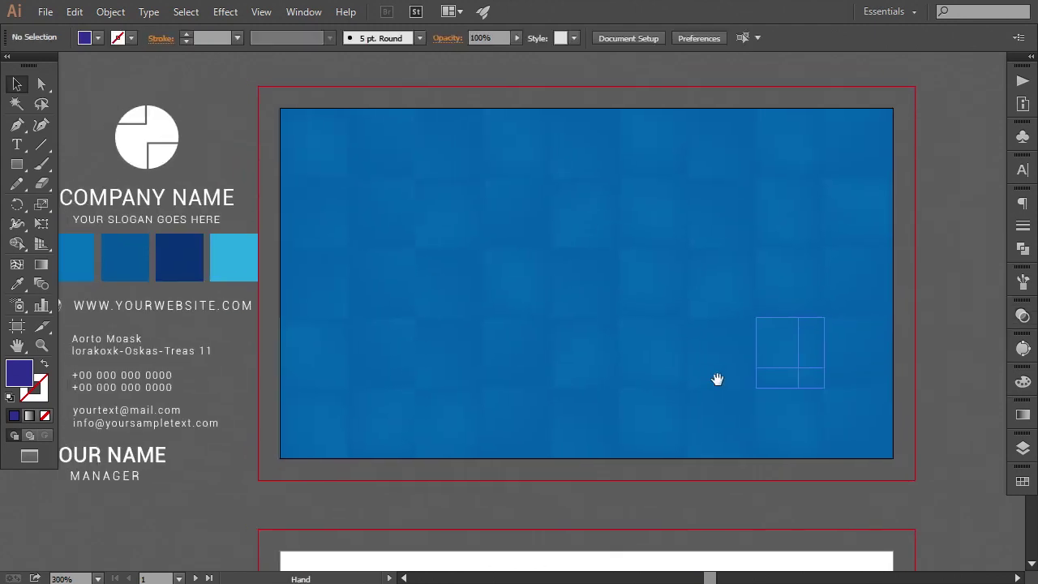
left_click(554, 288)
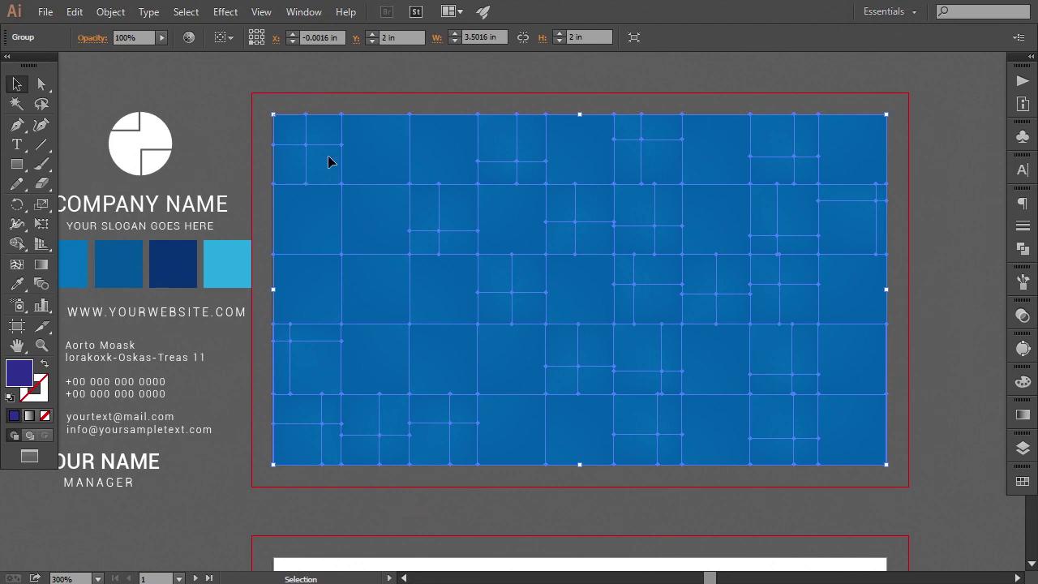
left_click(261, 11)
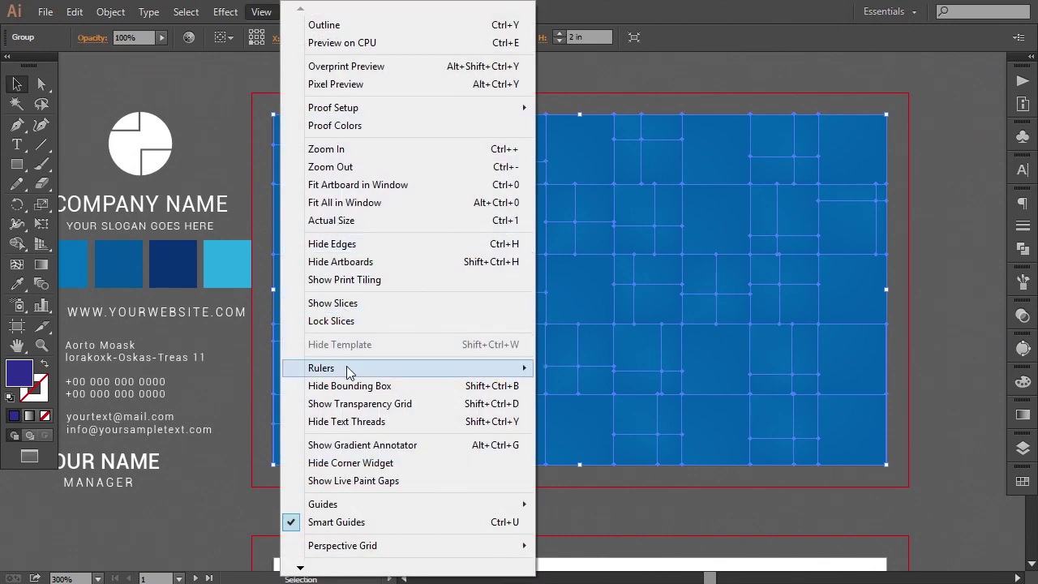
mouse_move(347, 371)
left_click(568, 367)
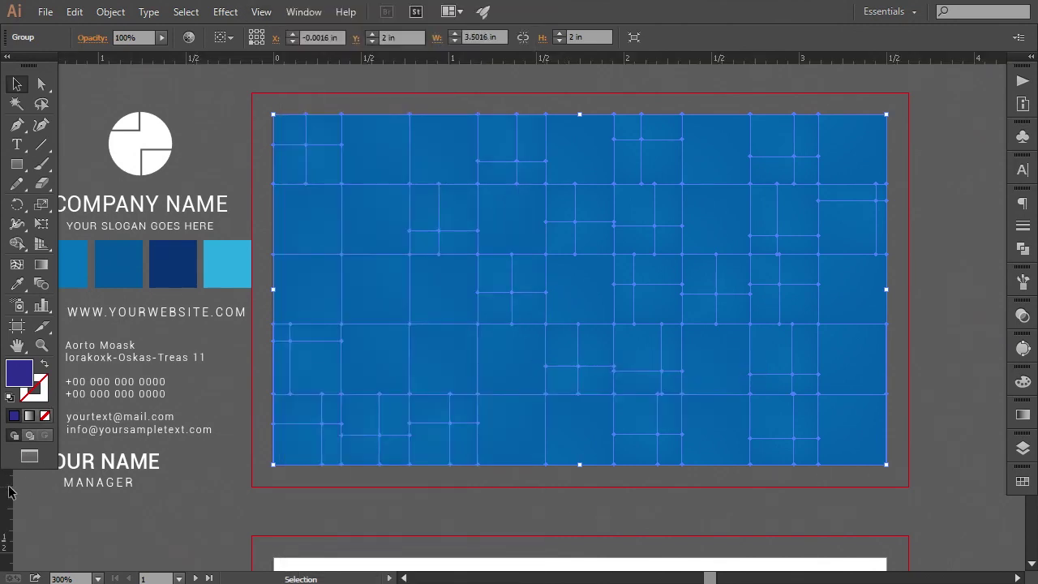
Place a vertical and a horizontal ruler guide through the centre of the mesh group.
left_click_drag(9, 491, 580, 489)
left_click(601, 114)
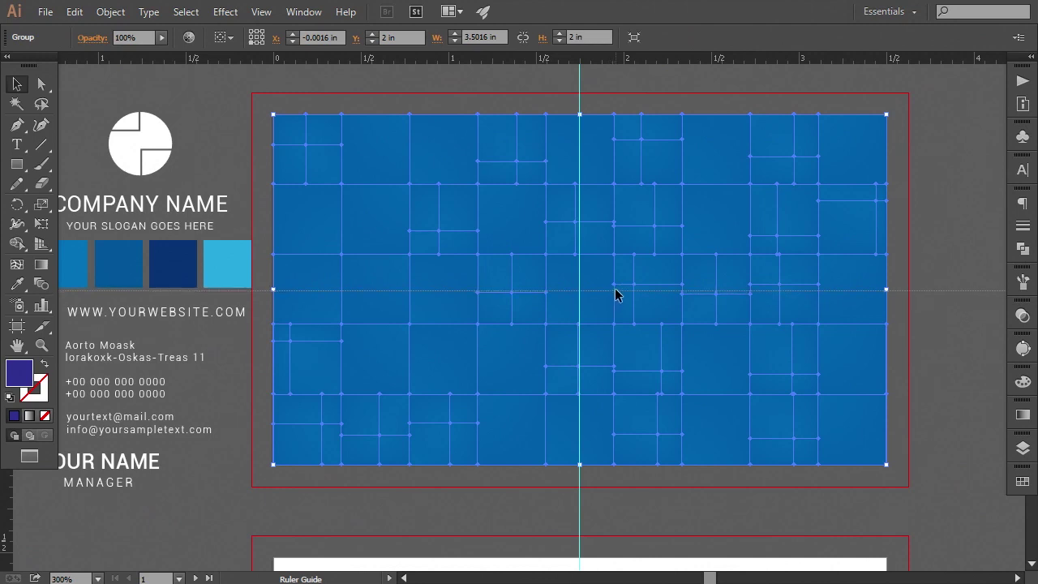
left_click_drag(617, 288, 618, 289)
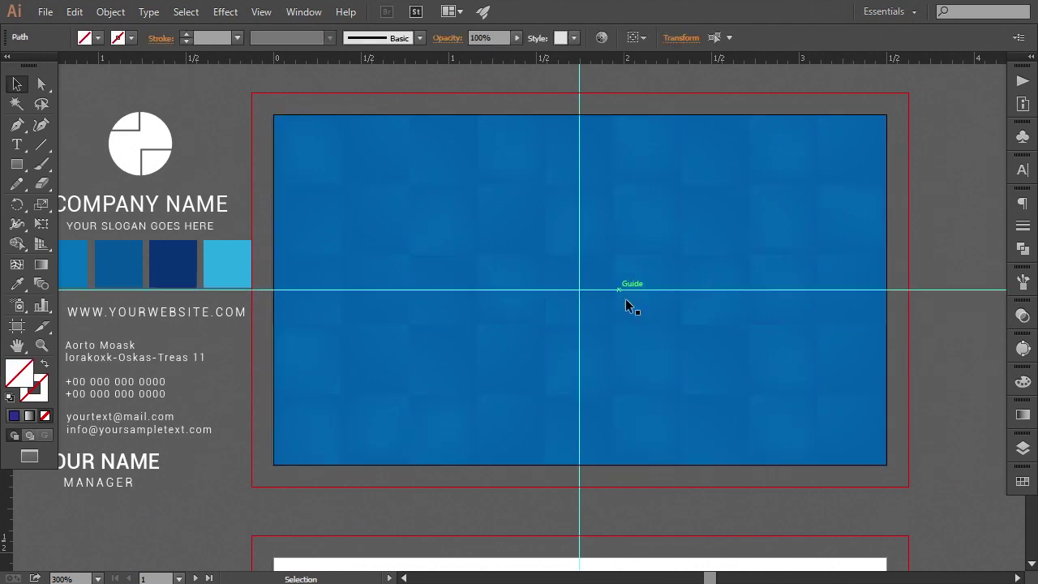
Move the logo group with company name and slogan onto the card, centred on the vertical guide, and deselect it.
key("space")
left_click_drag(489, 384, 536, 385)
left_click_drag(192, 136, 630, 233)
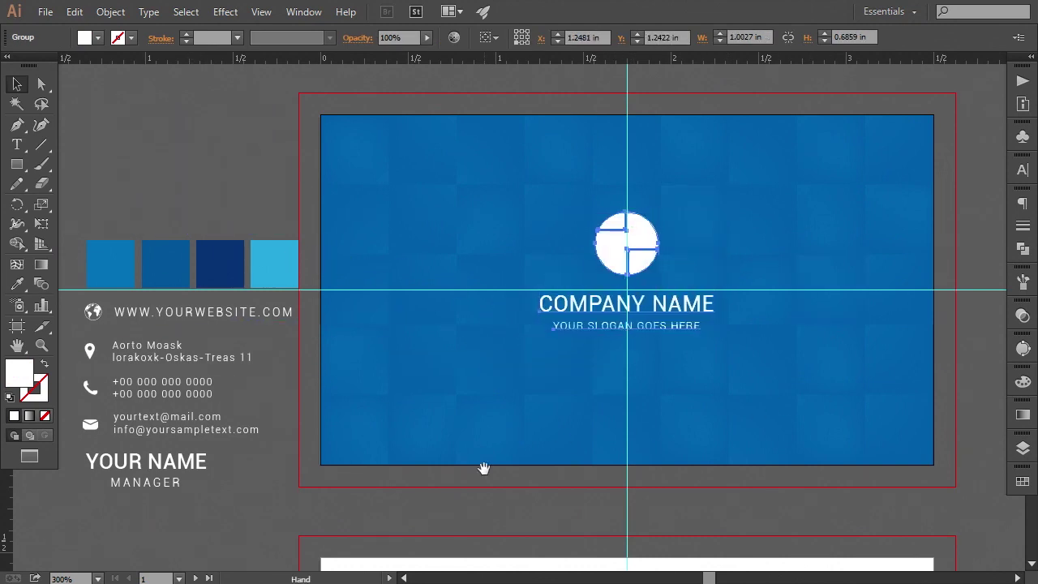
scroll(484, 468, "down", 2)
left_click(430, 457)
Draw a white rectangle in the card's lower-left corner and trim its bottom edge to the artboard.
left_click(17, 164)
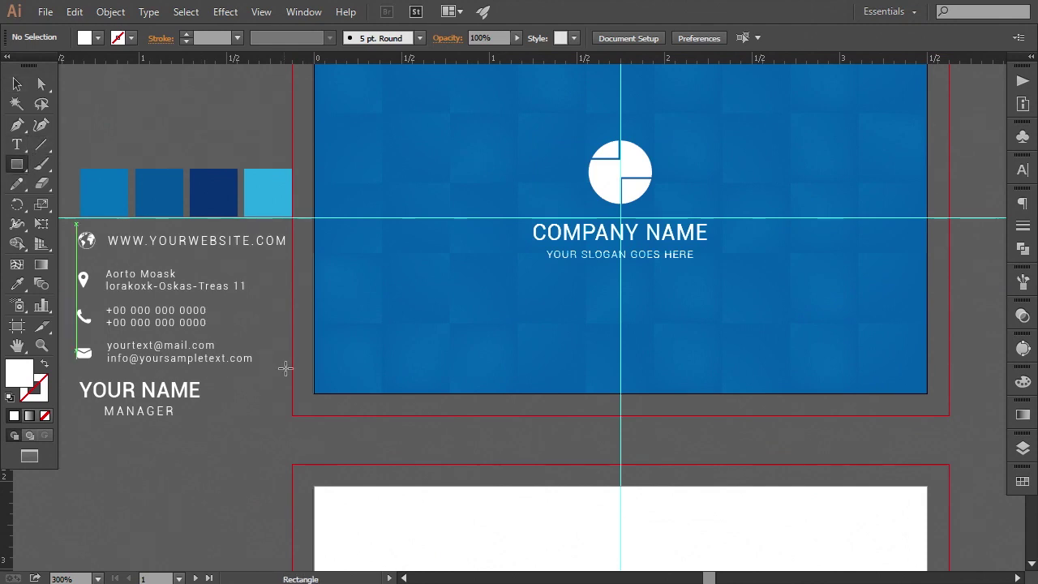
left_click_drag(313, 352, 479, 397)
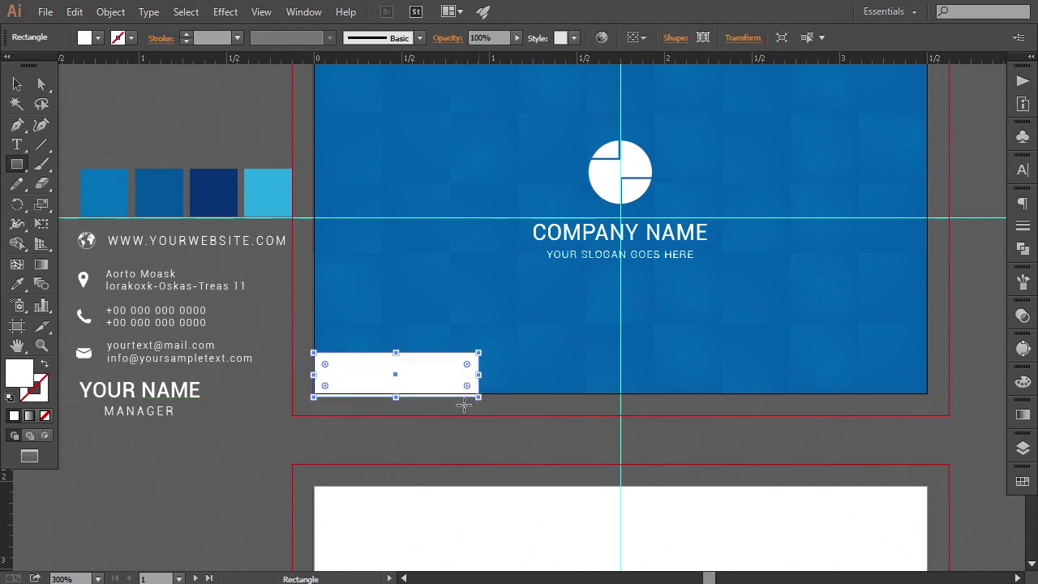
left_click(17, 83)
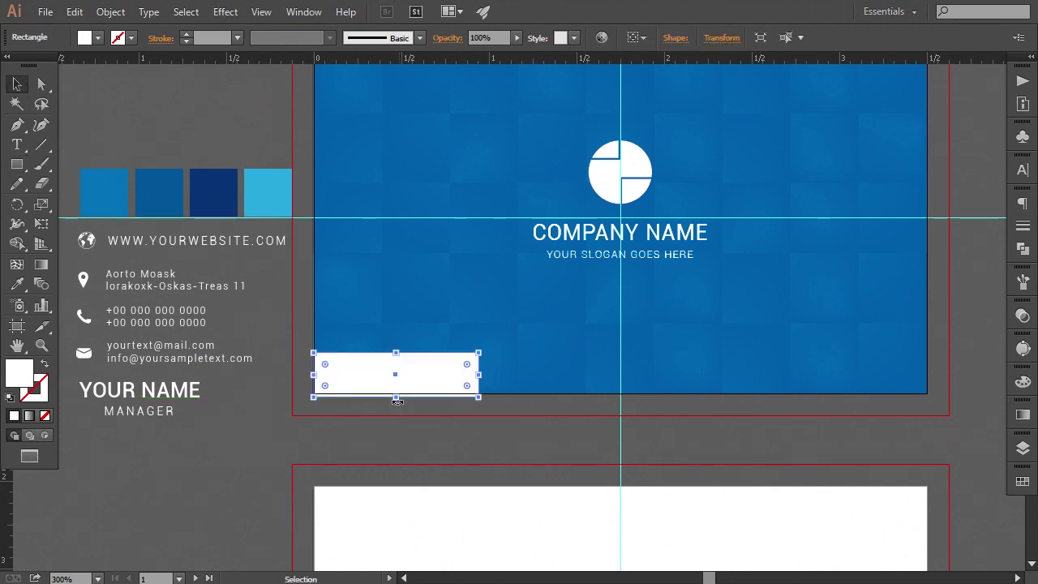
left_click_drag(396, 400, 395, 393)
left_click(389, 436)
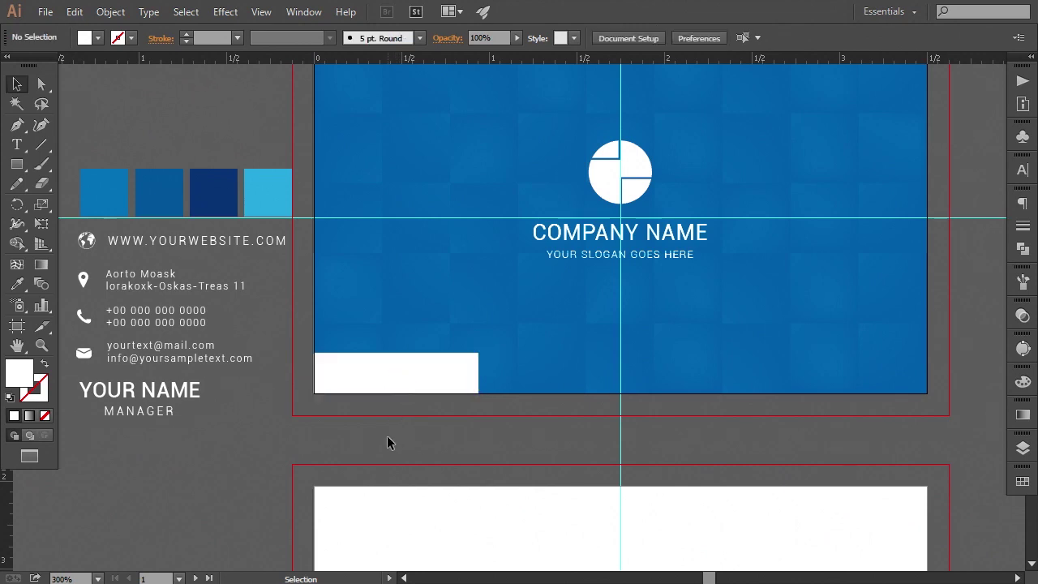
Move the globe icon and website line near the card's bottom edge and nudge it left to centre on the vertical guide.
key("space")
left_click_drag(327, 445, 377, 419)
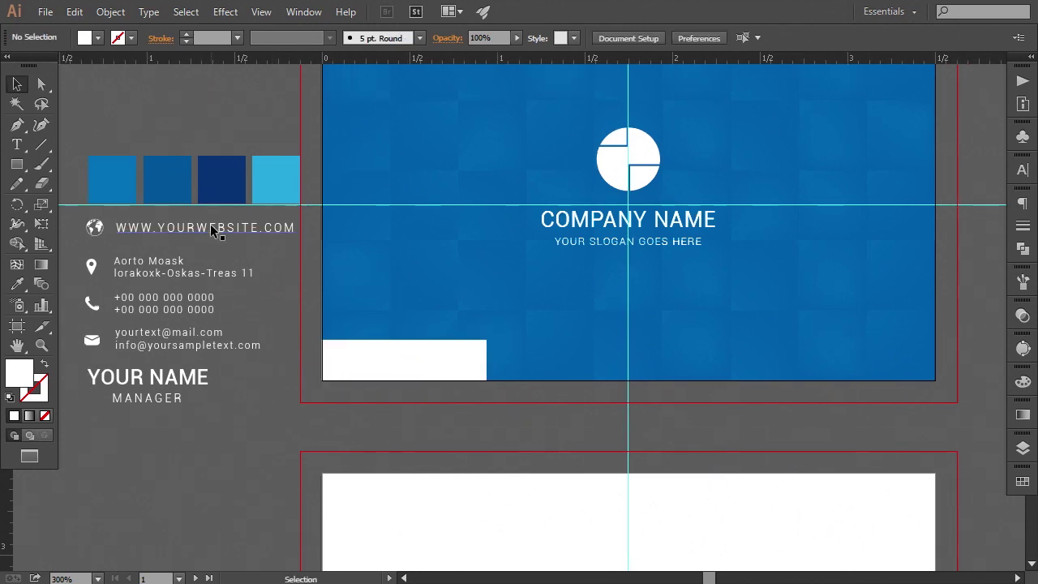
left_click_drag(210, 227, 660, 359)
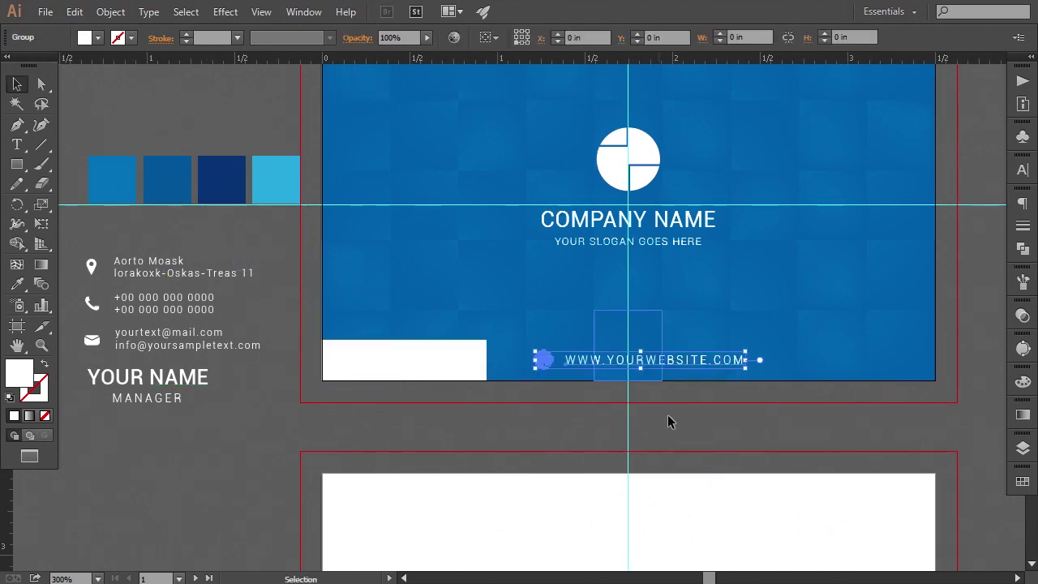
key("Left")
key("Left")
key("Left")
key("Left")
key("Left")
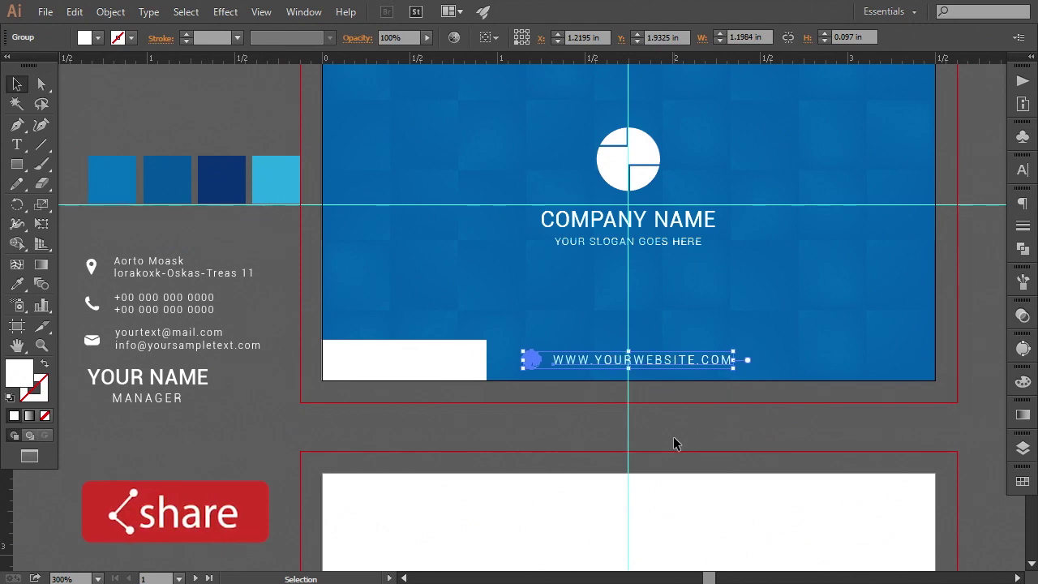
left_click(673, 443)
Widen the white corner rectangle to about 1 in and duplicate it across the middle and right end of the card's bottom edge.
left_click_drag(526, 414, 519, 416)
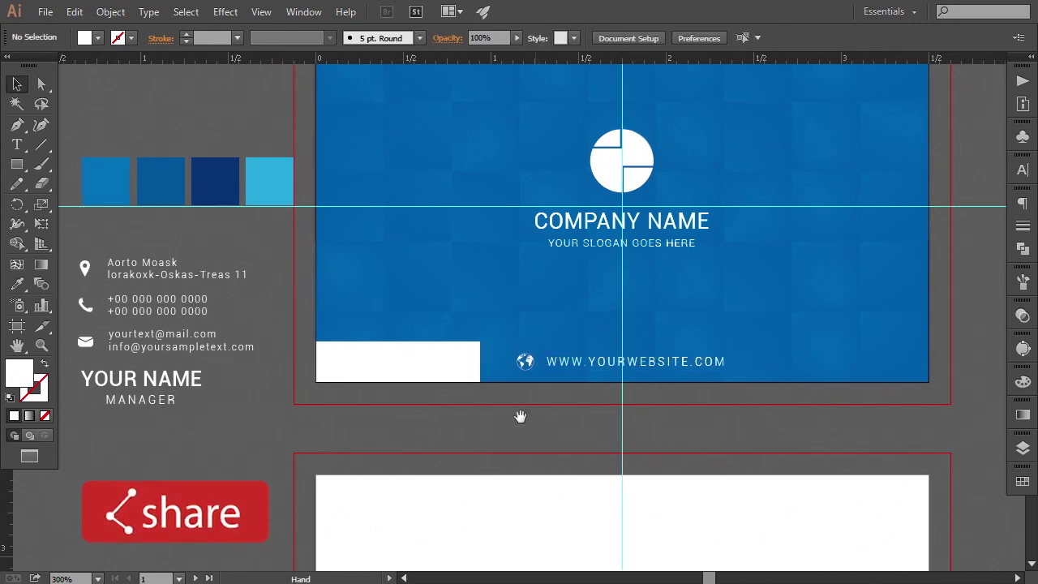
left_click(462, 365)
left_click_drag(480, 362, 745, 361)
left_click(490, 394)
left_click(729, 426)
left_click_drag(421, 372, 857, 372)
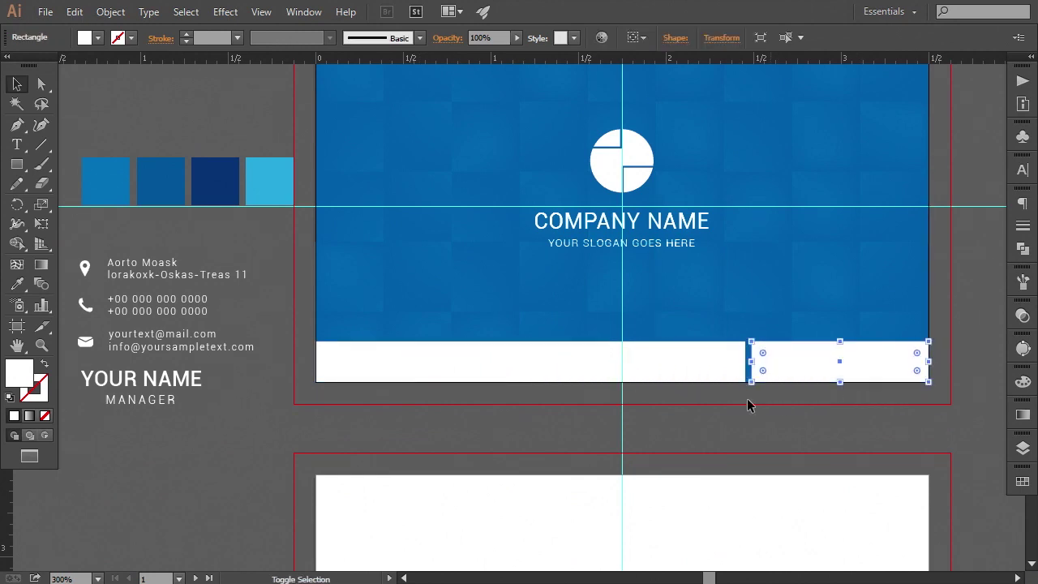
Stretch the middle white rectangle rightwards until it meets the right-hand one, closing the gap in the bottom band.
left_click(718, 372)
left_click_drag(745, 362, 753, 362)
left_click(806, 437)
Fill the middle rectangle of the bottom band with the second, darker blue sampled from the palette squares.
left_click_drag(765, 450, 747, 441)
left_click(668, 362)
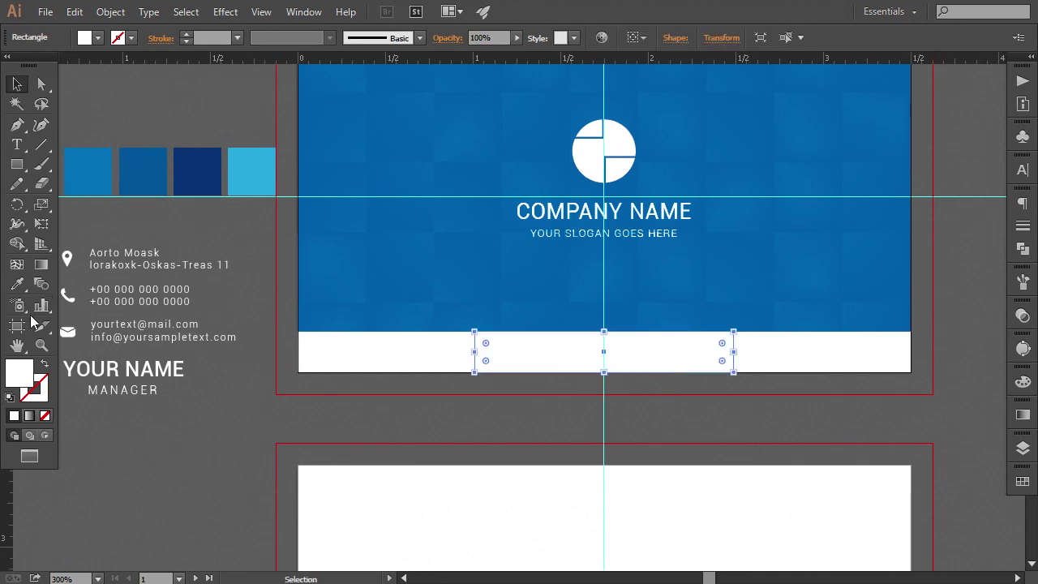
left_click(17, 283)
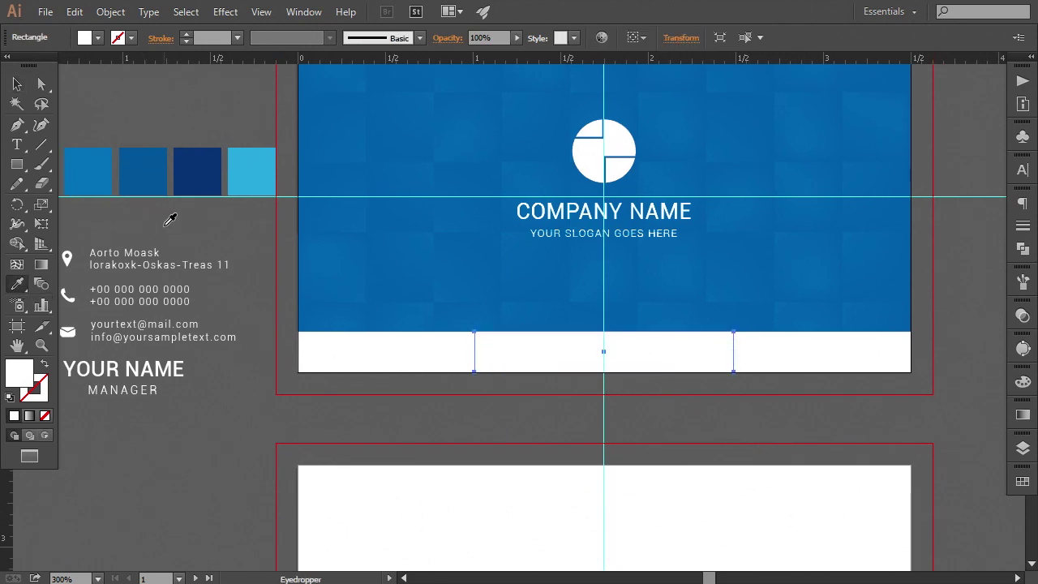
left_click(147, 181)
key("a")
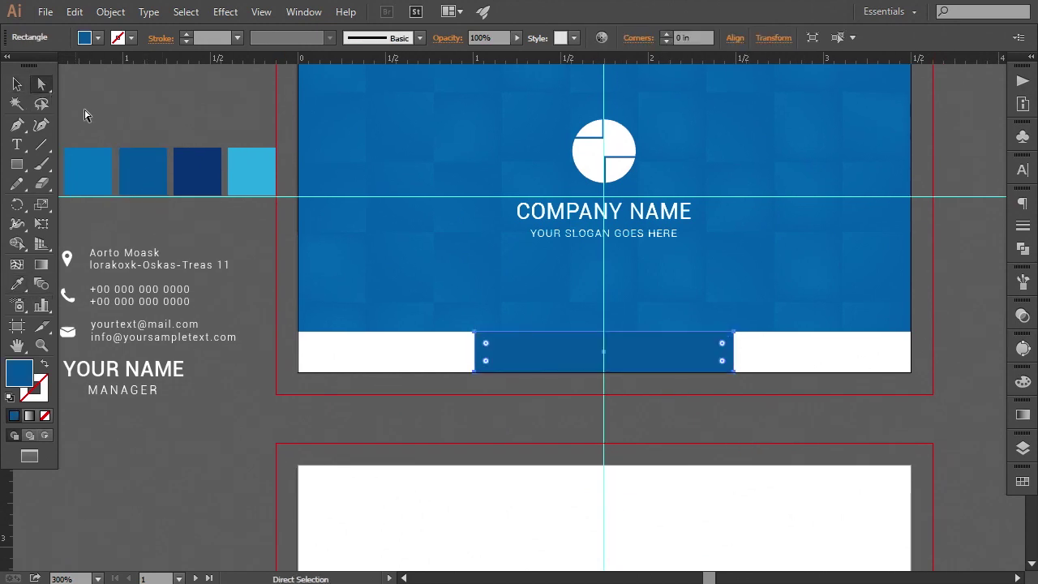
left_click(403, 410)
Fill both outer rectangles of the bottom band with the first, lighter blue sampled from the palette squares.
left_click(362, 357)
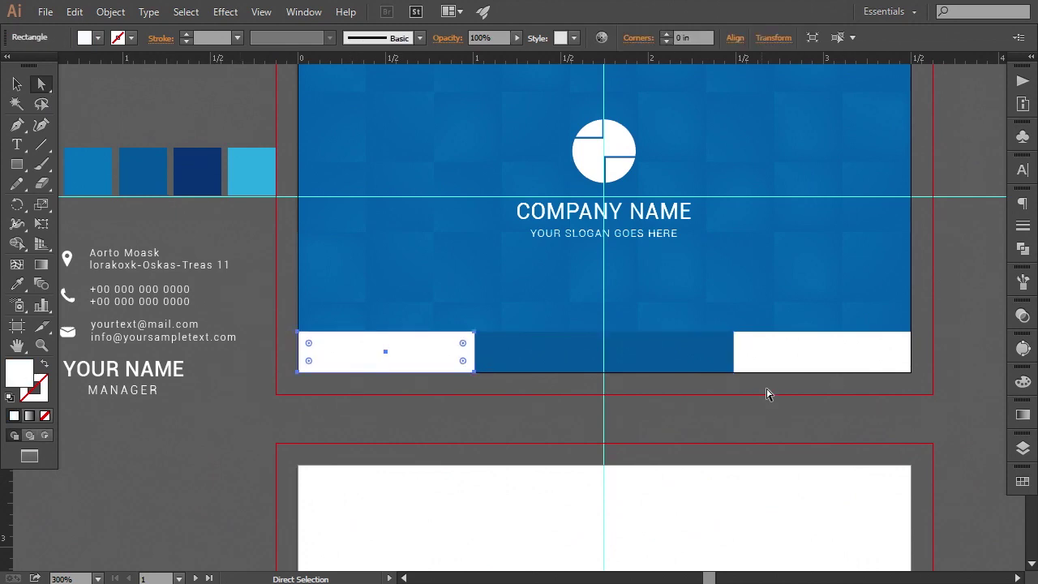
left_click(783, 367, "shift")
left_click(13, 288)
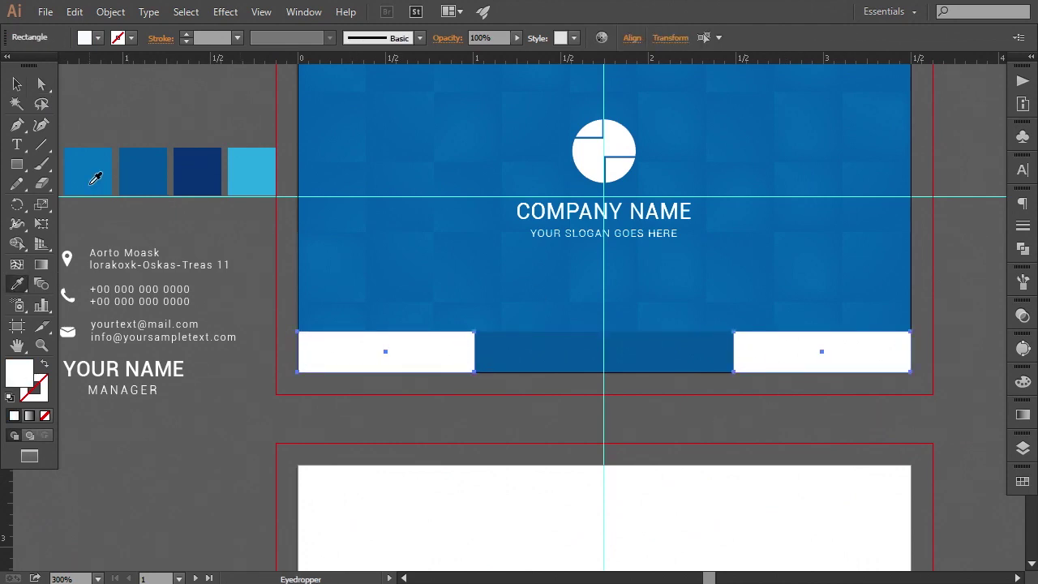
left_click(102, 180)
key("v")
left_click(117, 106)
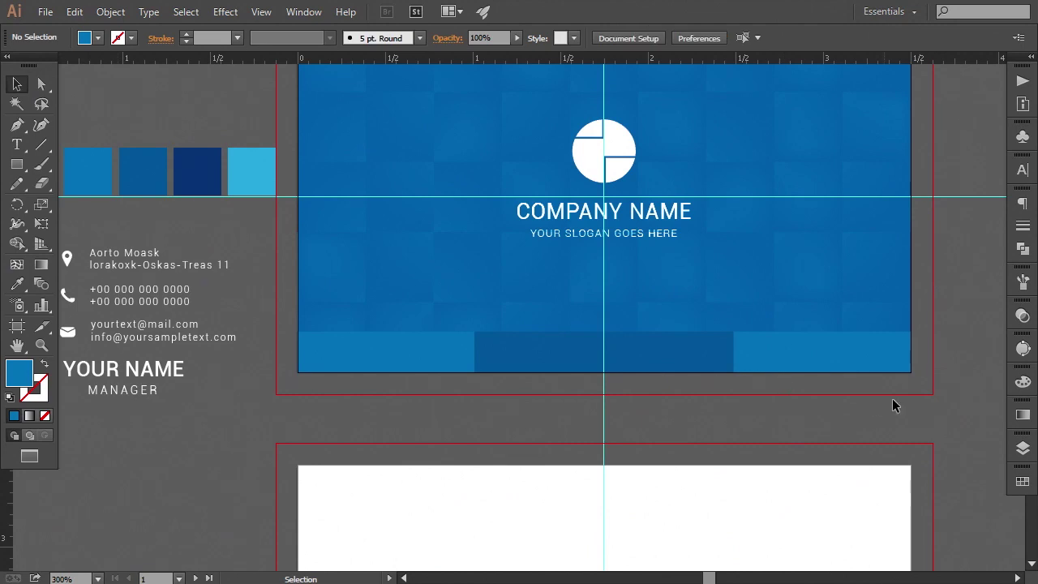
Select the hidden website group through its layer entry and bring it to the front of the bottom band.
left_click(1021, 449)
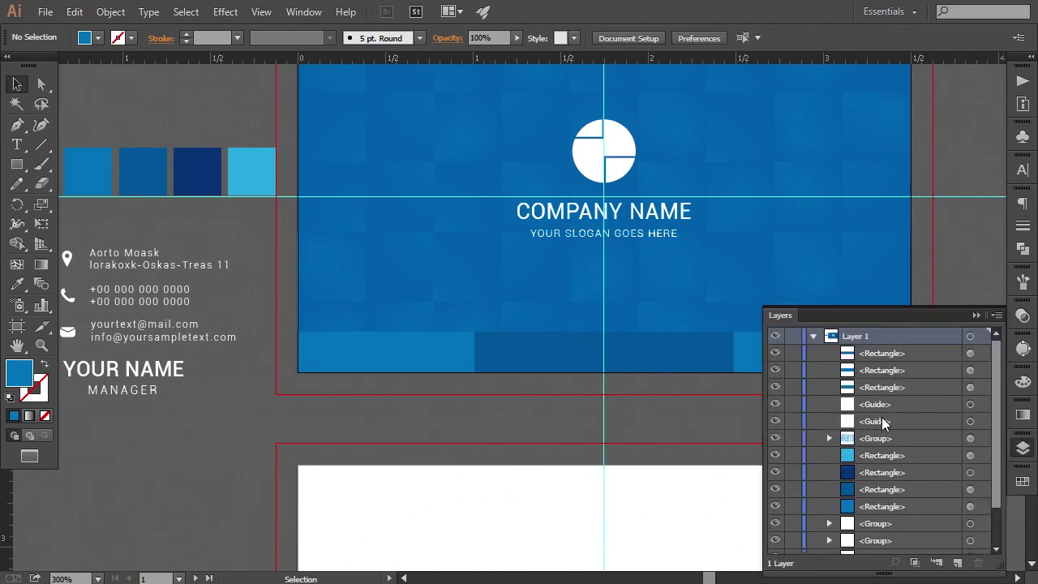
left_click(970, 404)
scroll(969, 423, "down", 1)
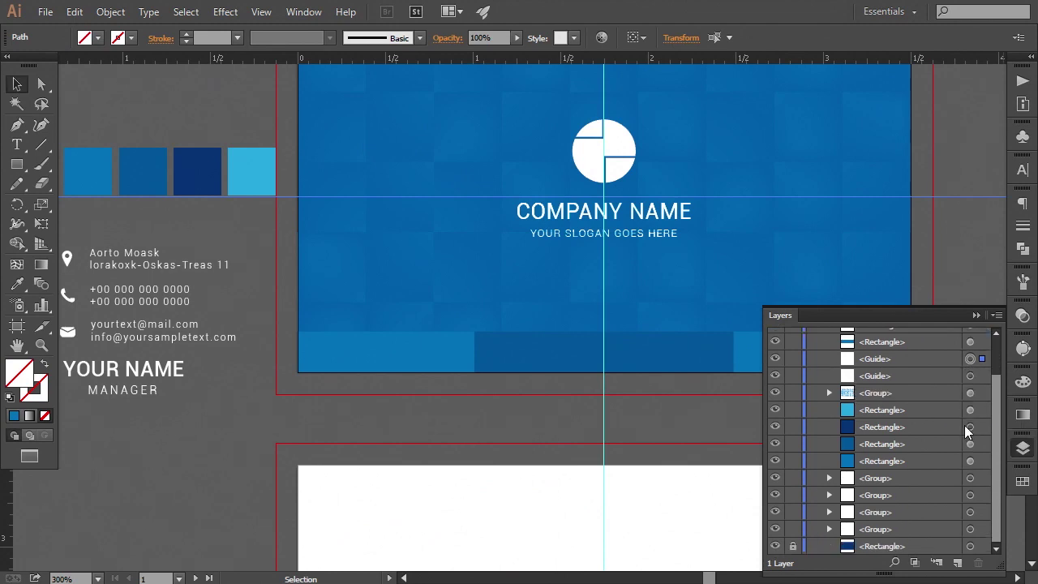
left_click_drag(644, 417, 527, 342)
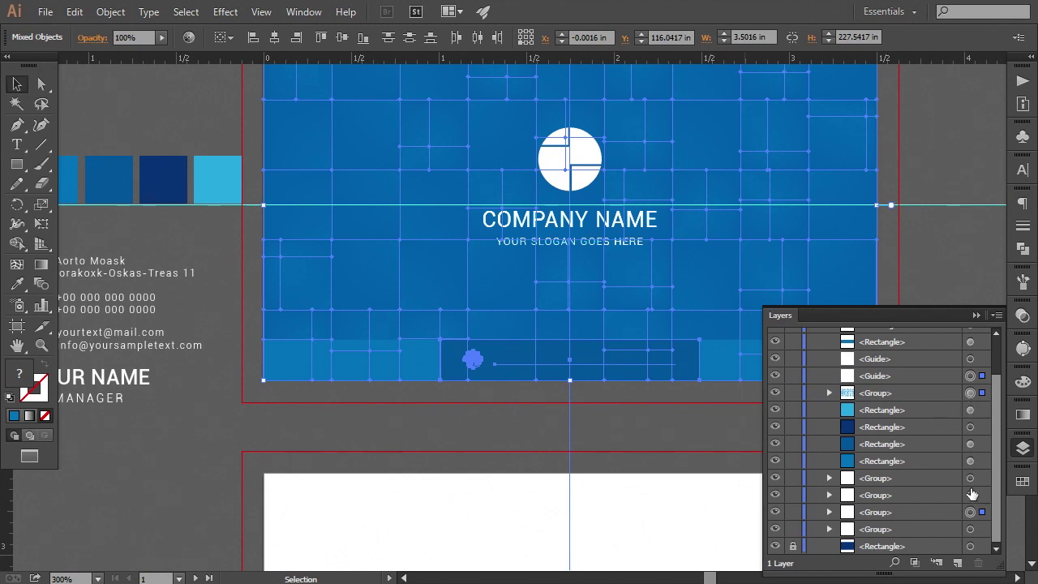
left_click(973, 514)
right_click(603, 364)
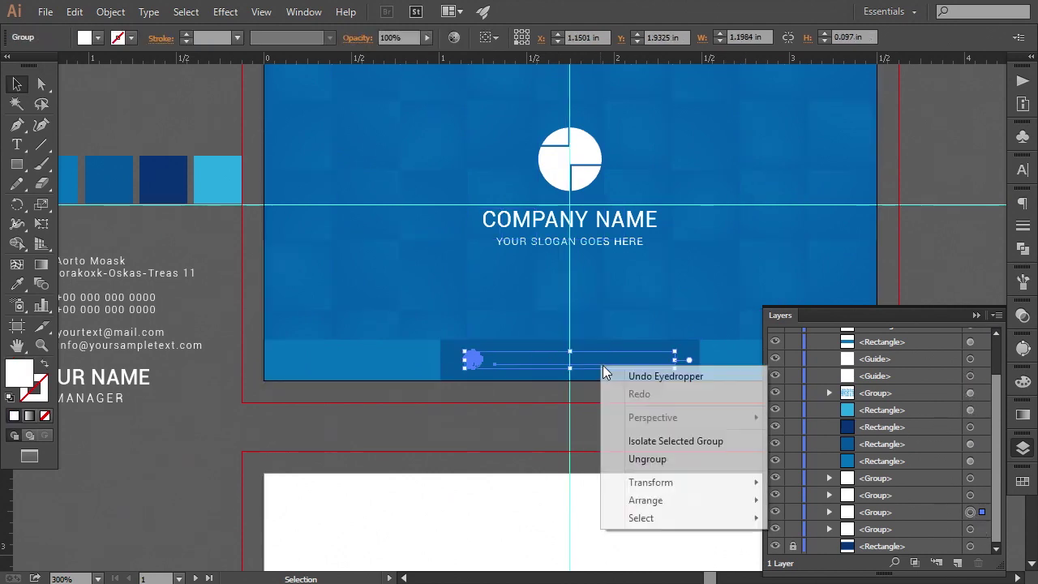
mouse_move(669, 500)
left_click(811, 424)
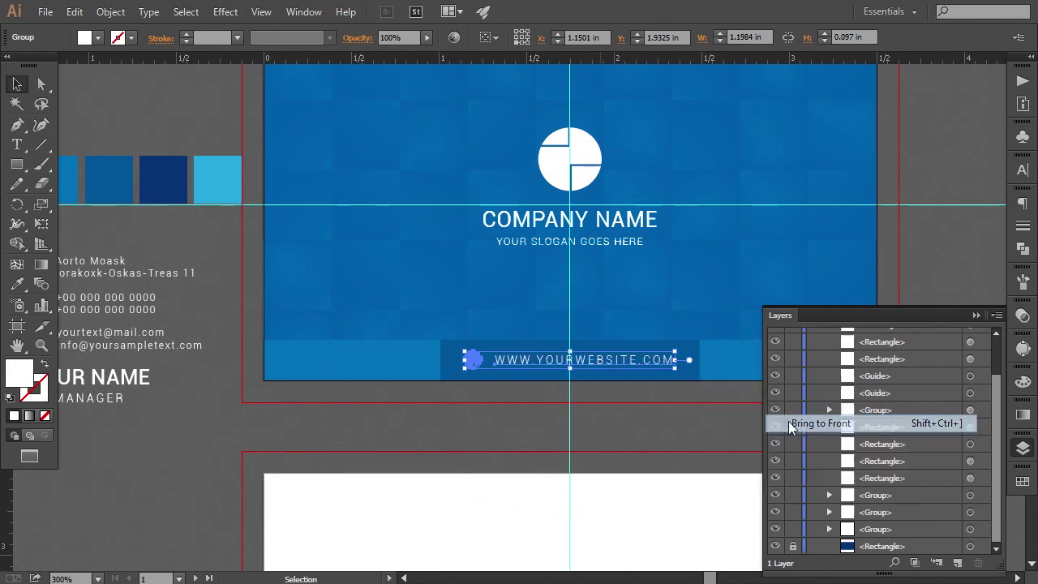
left_click(603, 423)
Select the three bottom-band rectangles together and stretch their upper edge slightly upwards.
scroll(604, 415, "down", 2)
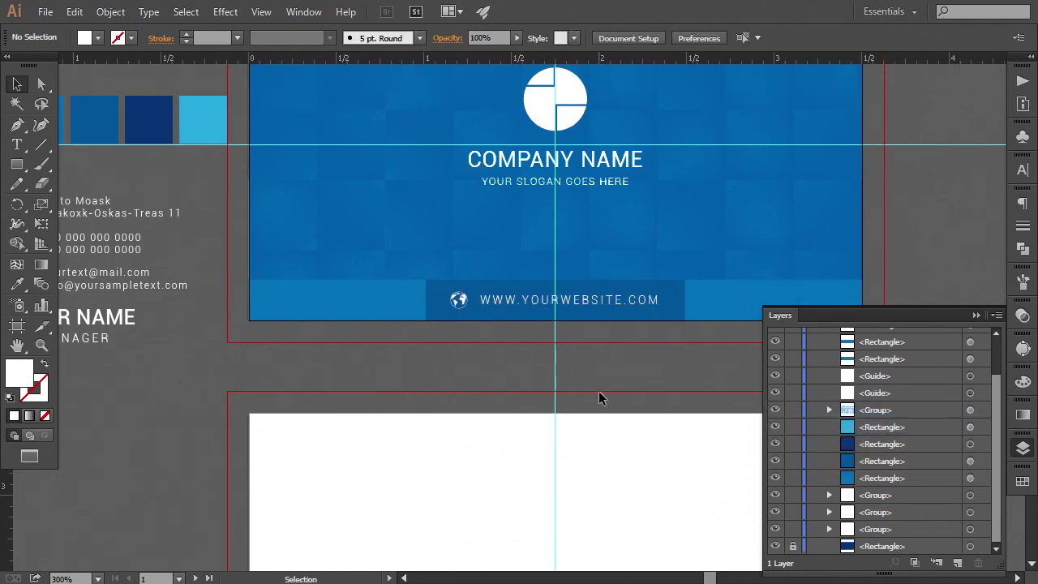
key("ctrl+equal")
left_click(364, 297)
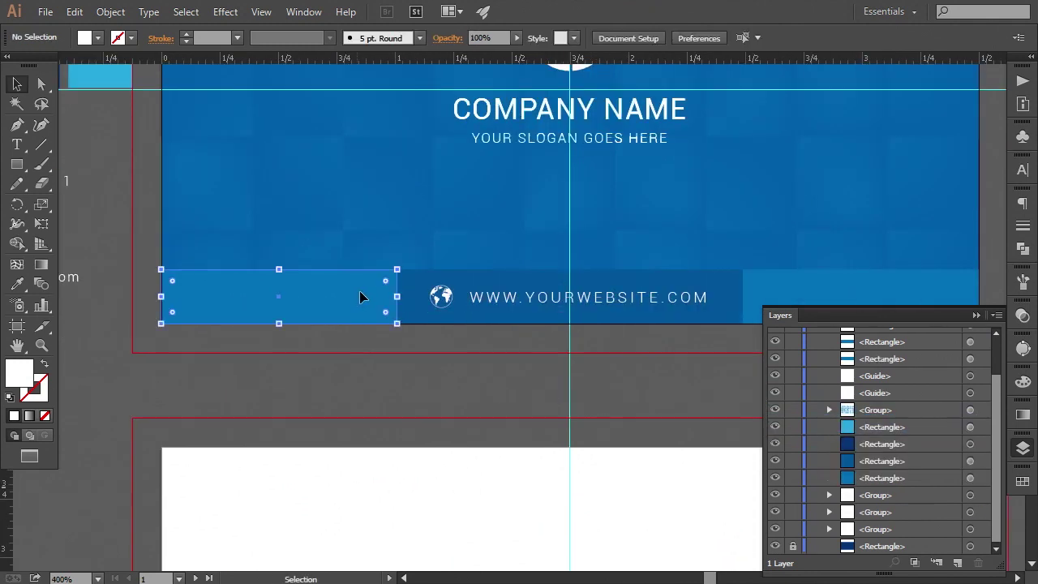
left_click(414, 305, "shift")
left_click(790, 279, "shift")
key("ctrl+equal")
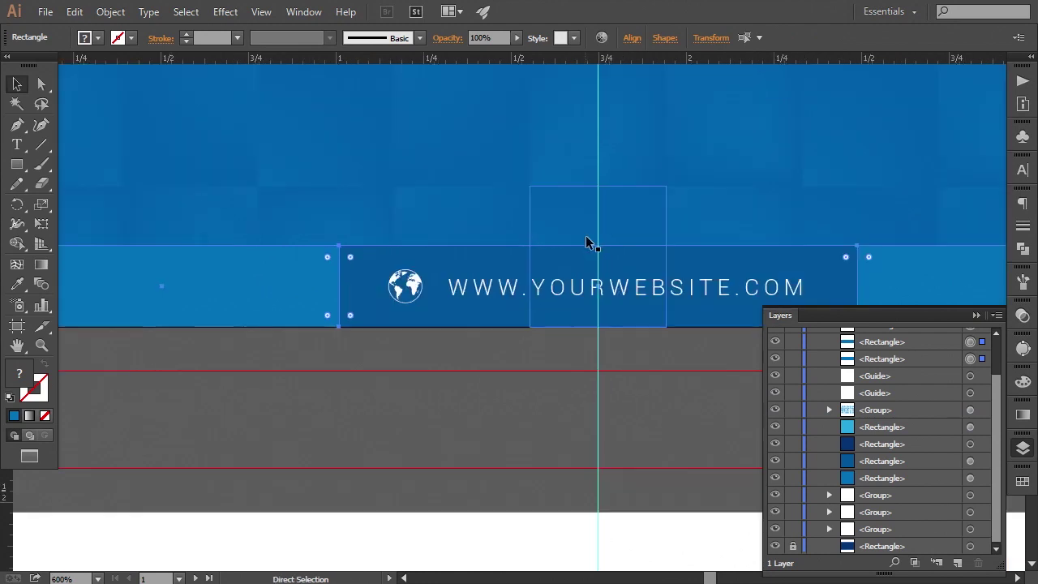
left_click_drag(601, 246, 600, 241)
left_click(554, 384)
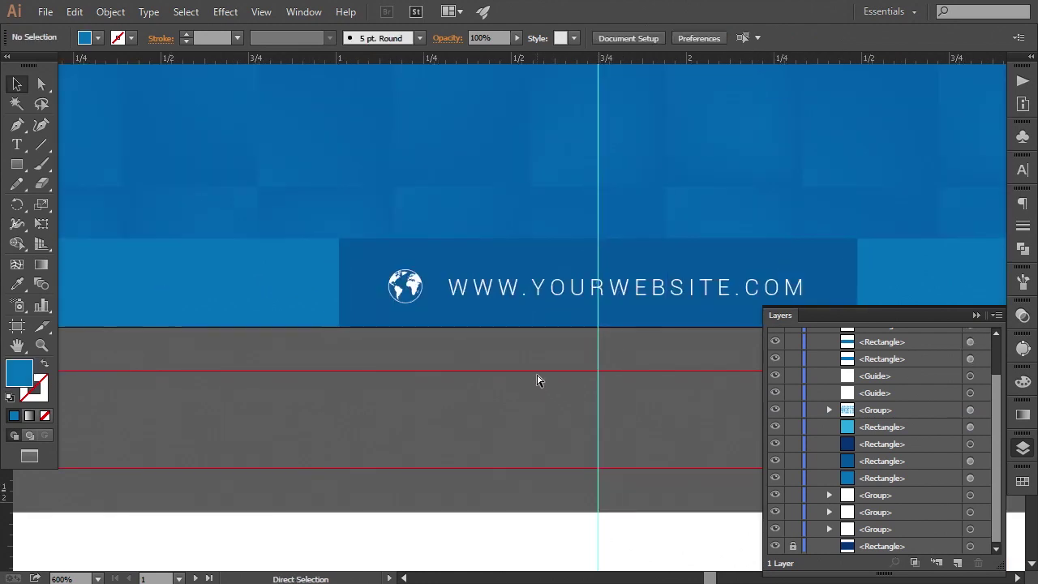
key("ctrl+equal")
key("ctrl+equal")
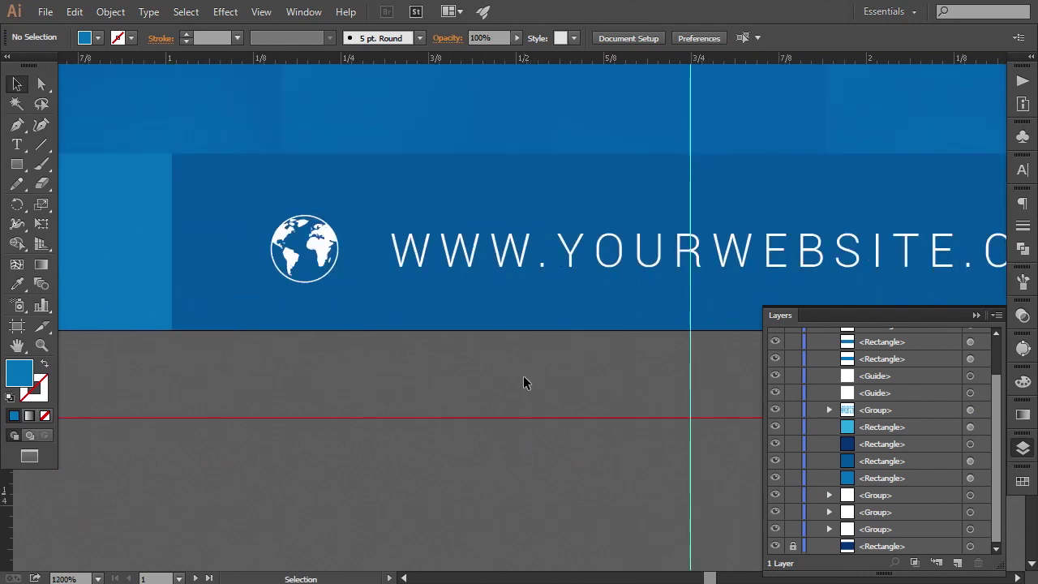
Move the website group slightly upwards in the bottom band and centre it horizontally on the vertical guide.
left_click(500, 272)
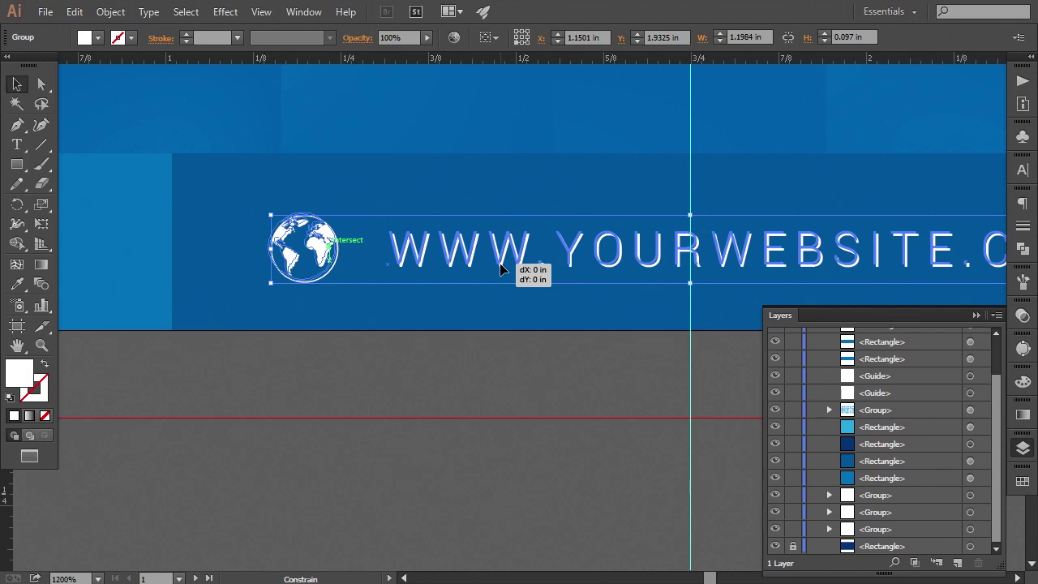
left_click_drag(501, 269, 497, 267)
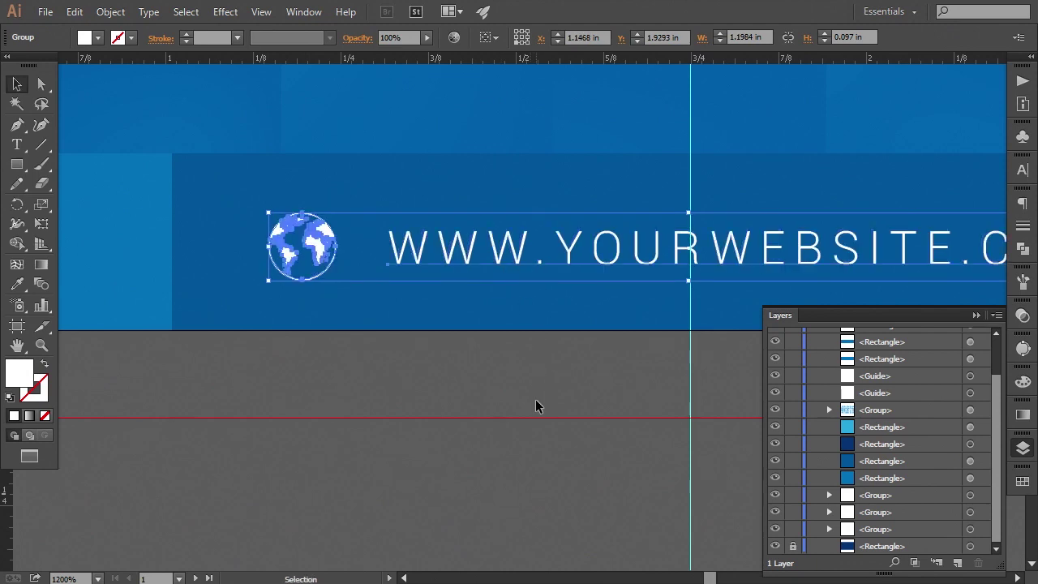
key("Right")
key("ctrl+equal")
key("ctrl+equal")
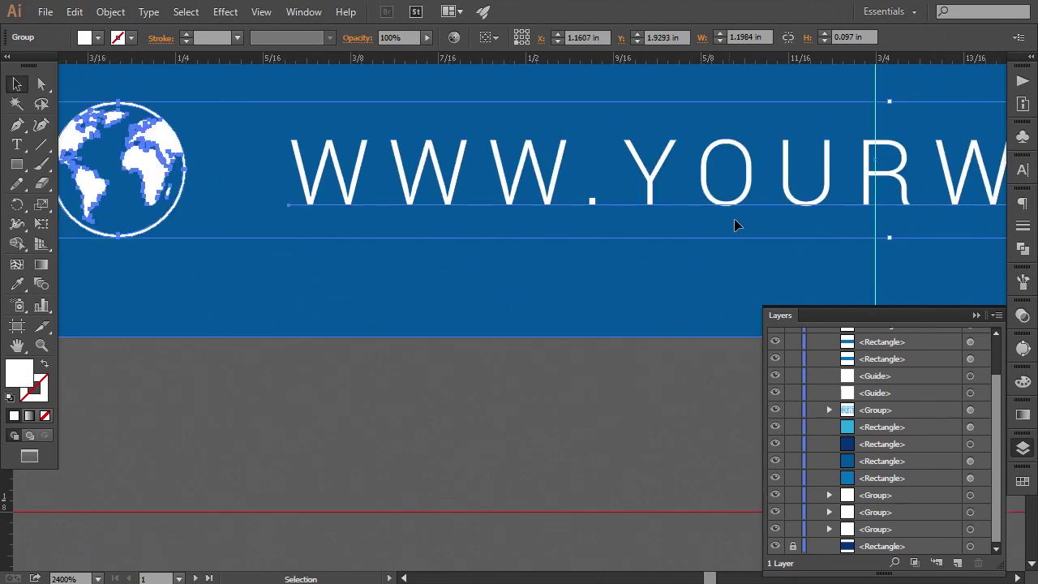
left_click_drag(775, 208, 480, 343)
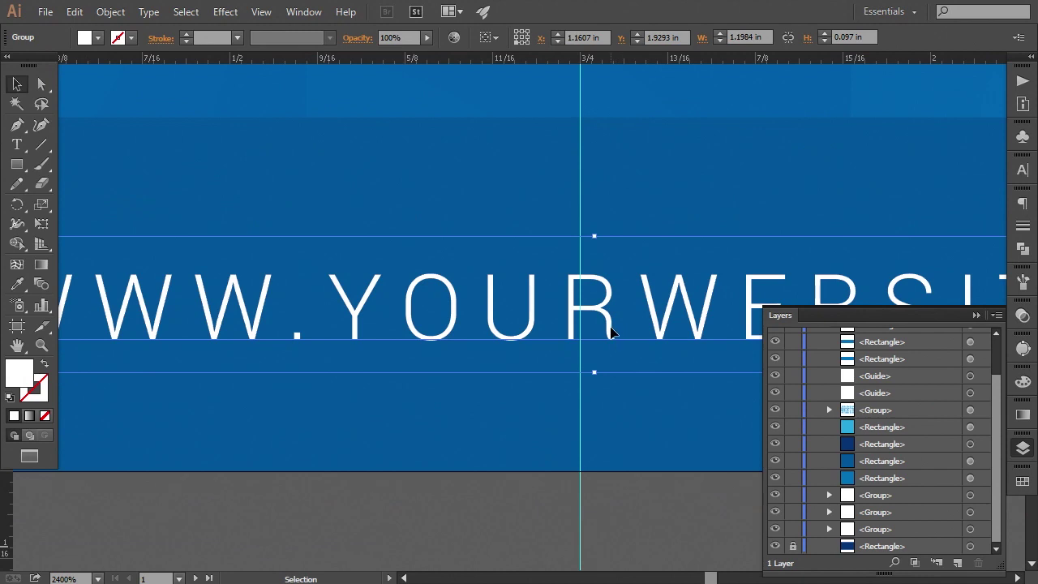
left_click_drag(611, 333, 597, 328)
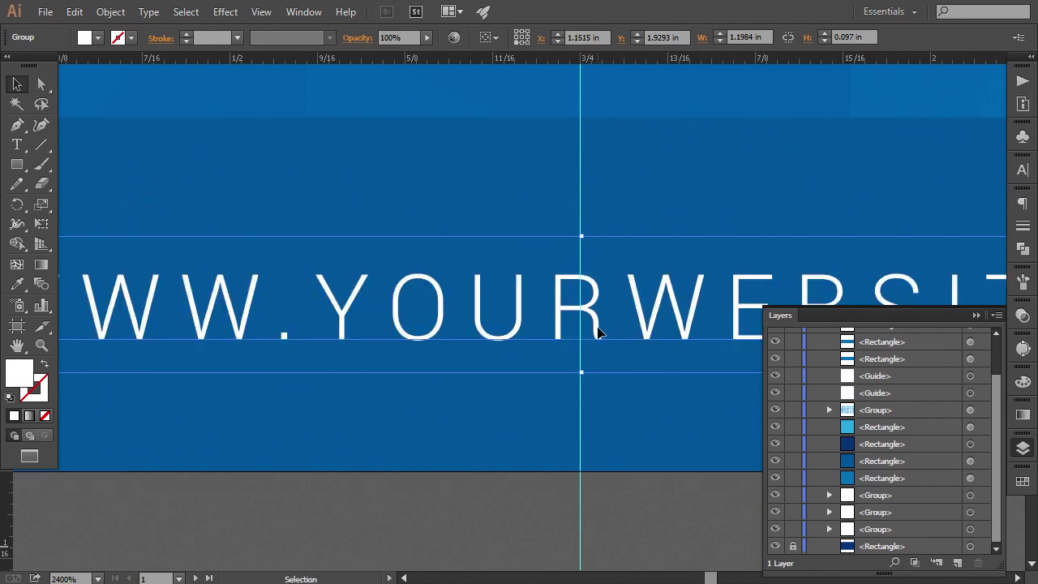
left_click(639, 487)
key("ctrl+minus")
key("ctrl+minus")
key("ctrl+minus")
key("ctrl+minus")
key("ctrl+minus")
key("ctrl+minus")
key("ctrl+minus")
key("ctrl+minus")
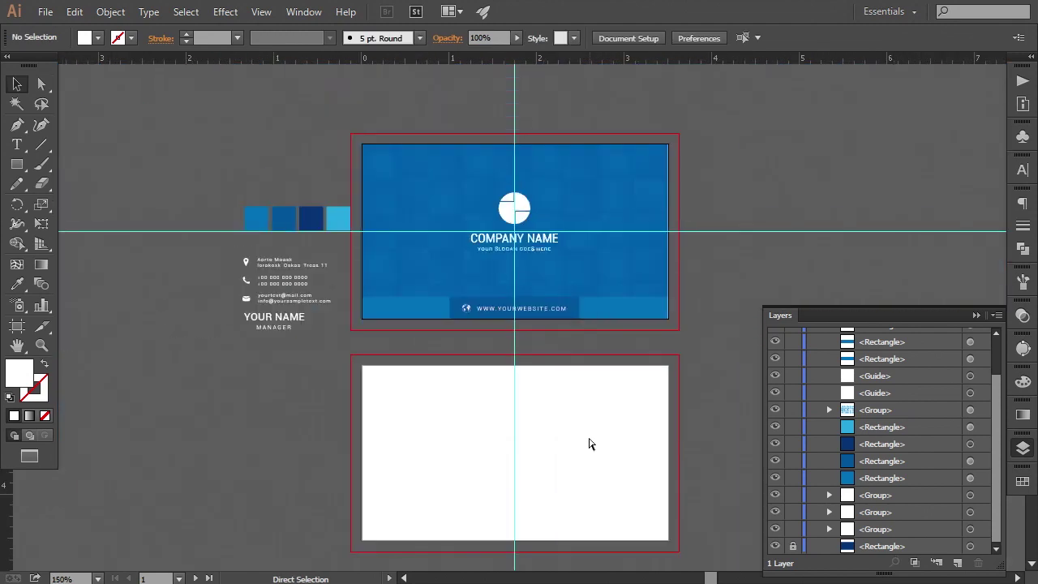
key("ctrl+plus")
left_click_drag(567, 314, 561, 347)
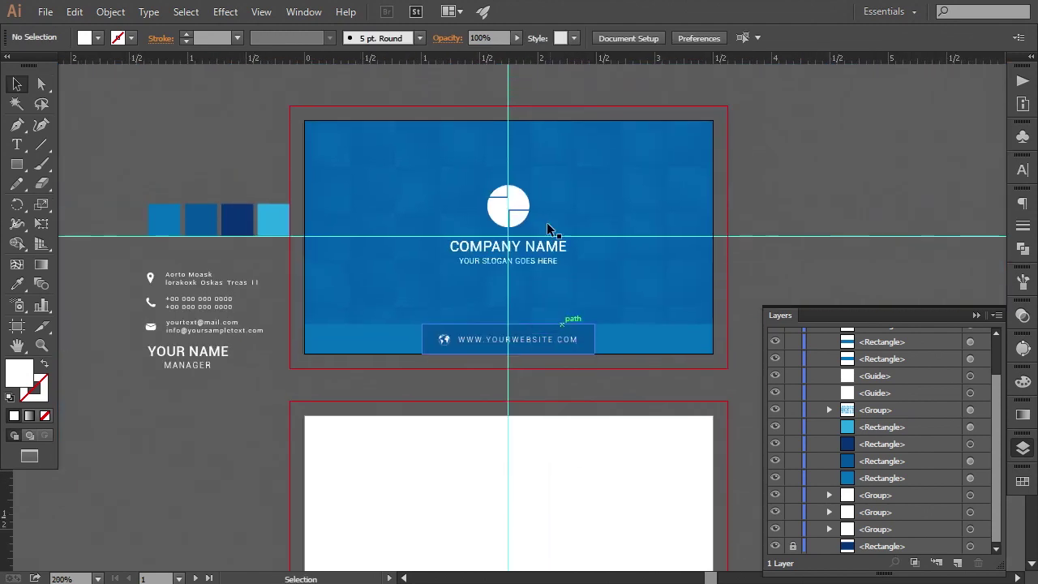
Select the logo group through its layer entry and bring it to the front of the mesh pattern.
left_click(527, 209)
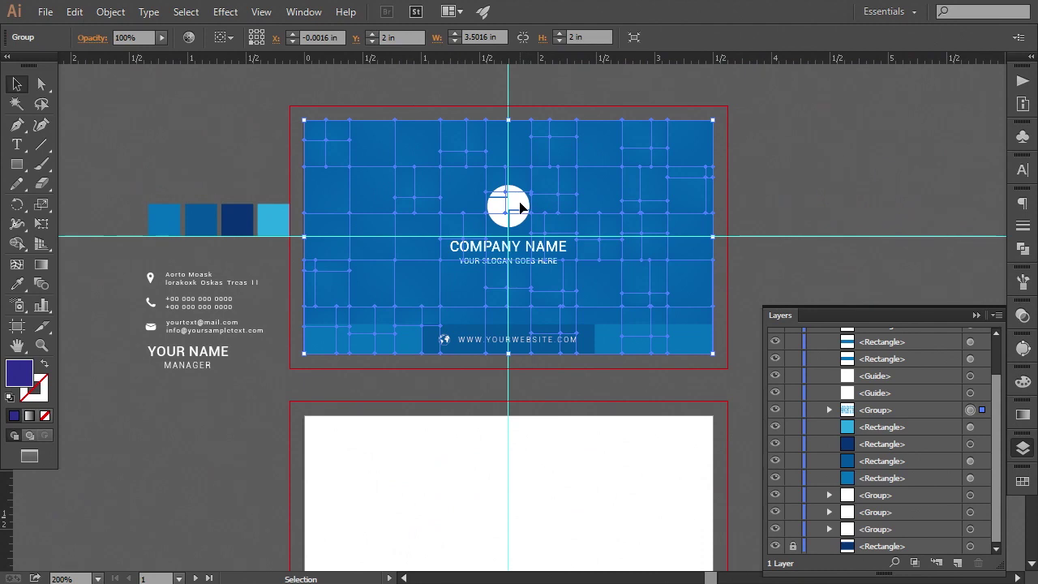
left_click(828, 227)
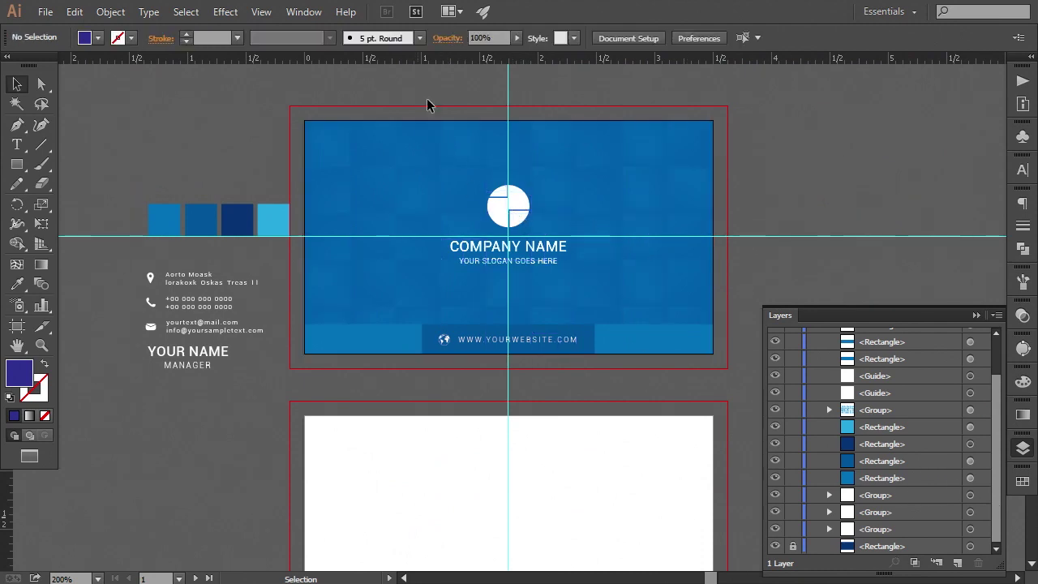
left_click_drag(427, 104, 563, 281)
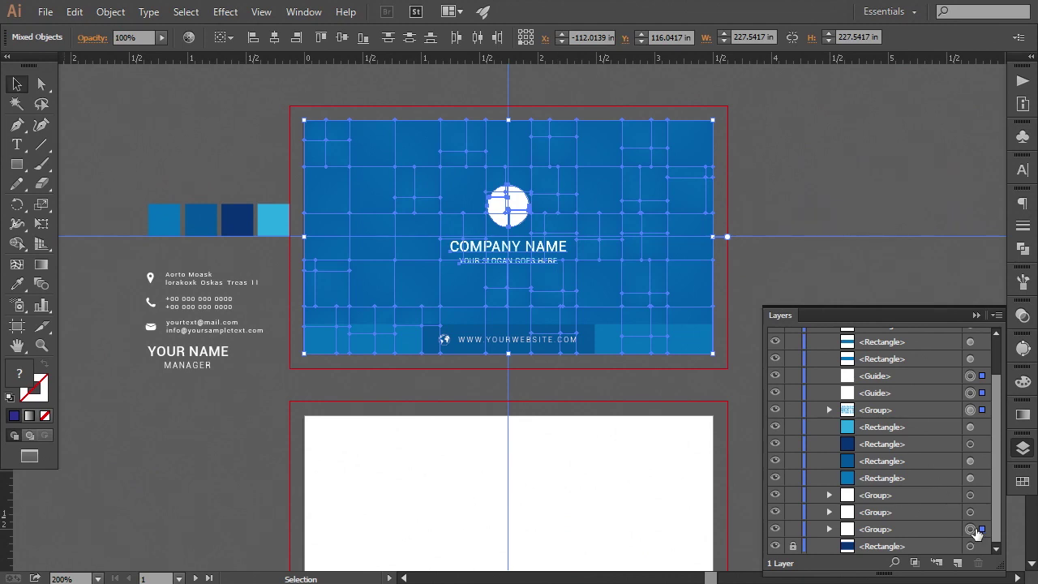
left_click(971, 529)
right_click(533, 253)
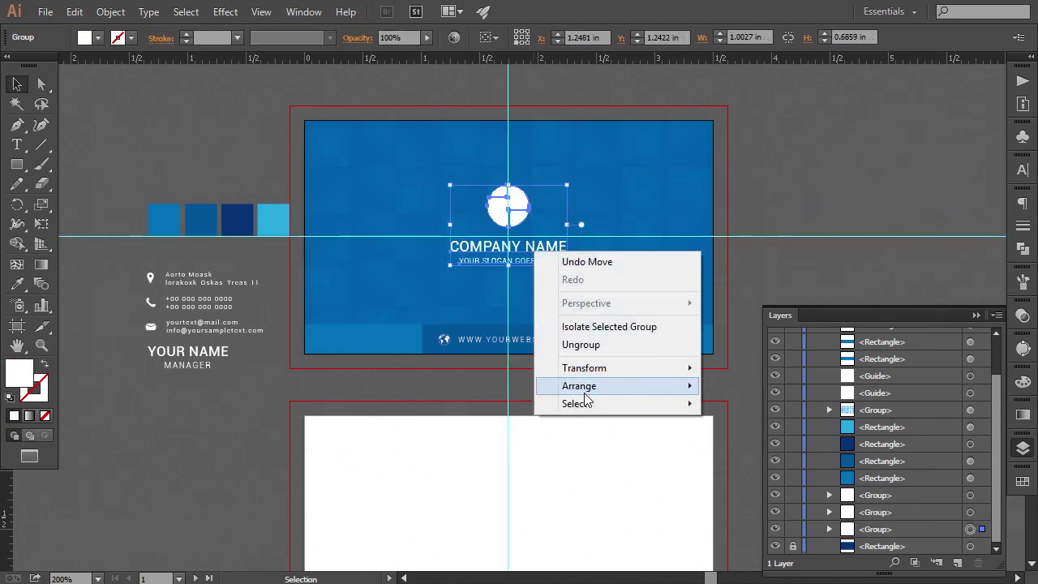
mouse_move(587, 396)
left_click(755, 384)
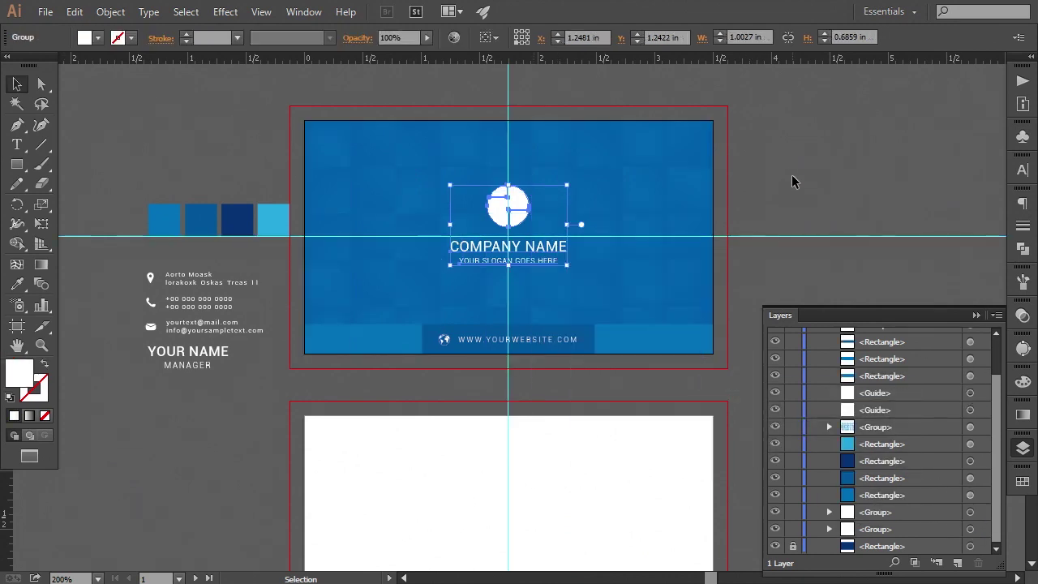
Nudge the logo group down until it is vertically centred on the horizontal guide.
key("Down")
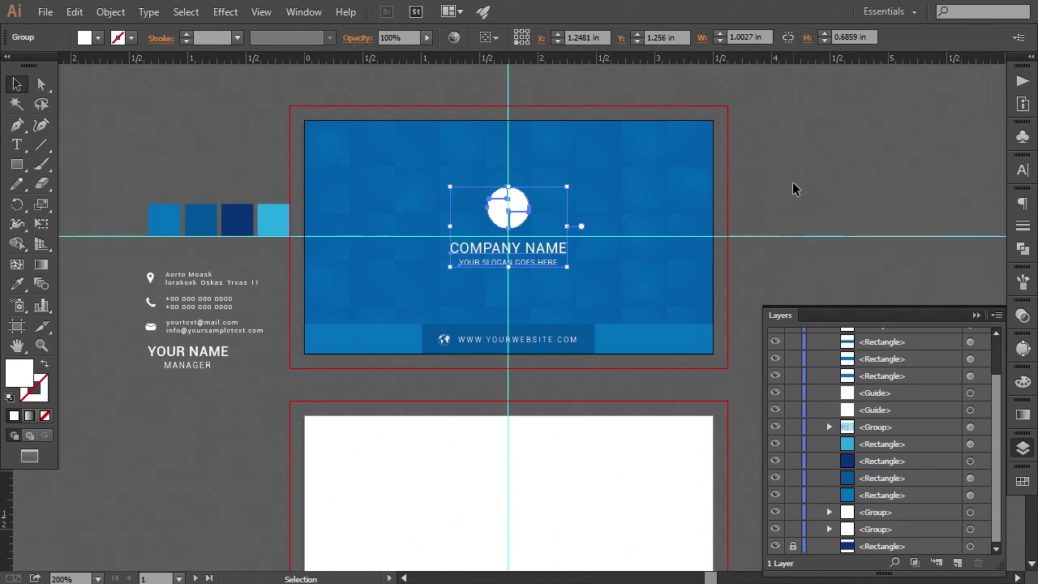
key("Down")
key("Down")
key("Down")
key("Down")
key("Down")
key("Down")
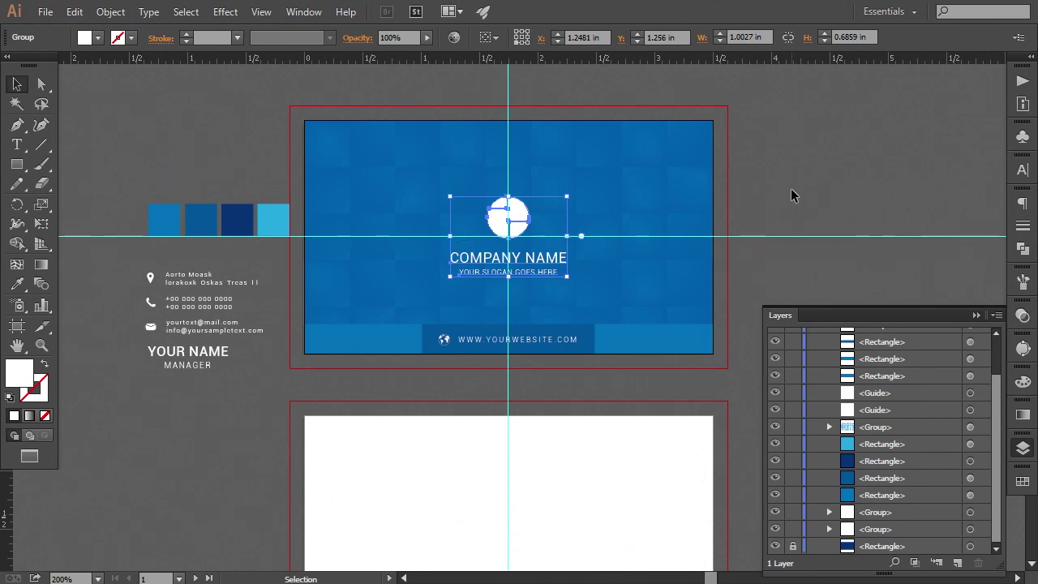
left_click(784, 197)
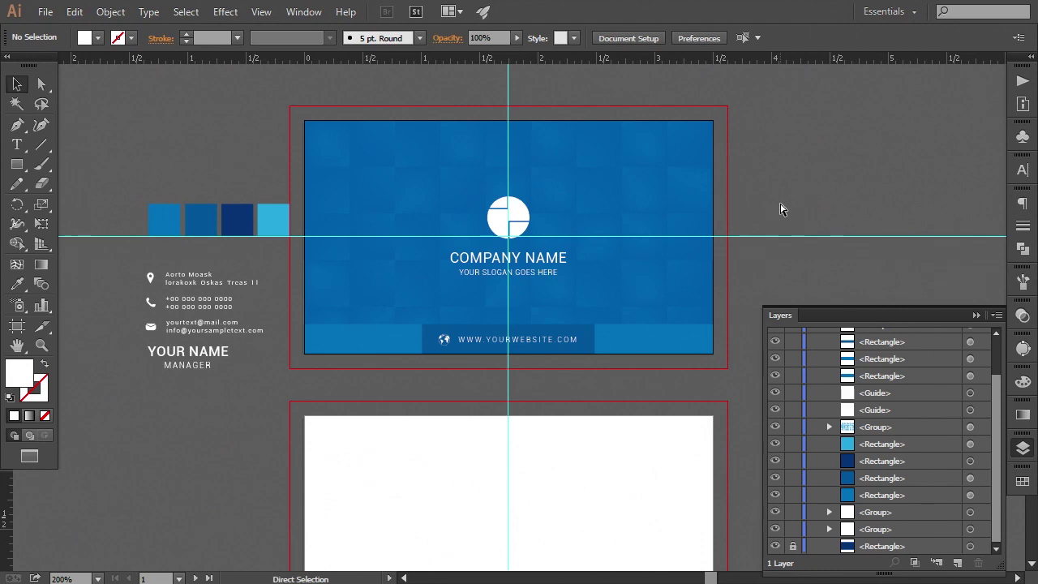
Nudge the logo group up to a Y position of 1.2422 in, slightly above the horizontal guide.
key("ctrl+minus")
key("ctrl+minus")
key("ctrl+equal")
key("ctrl+equal")
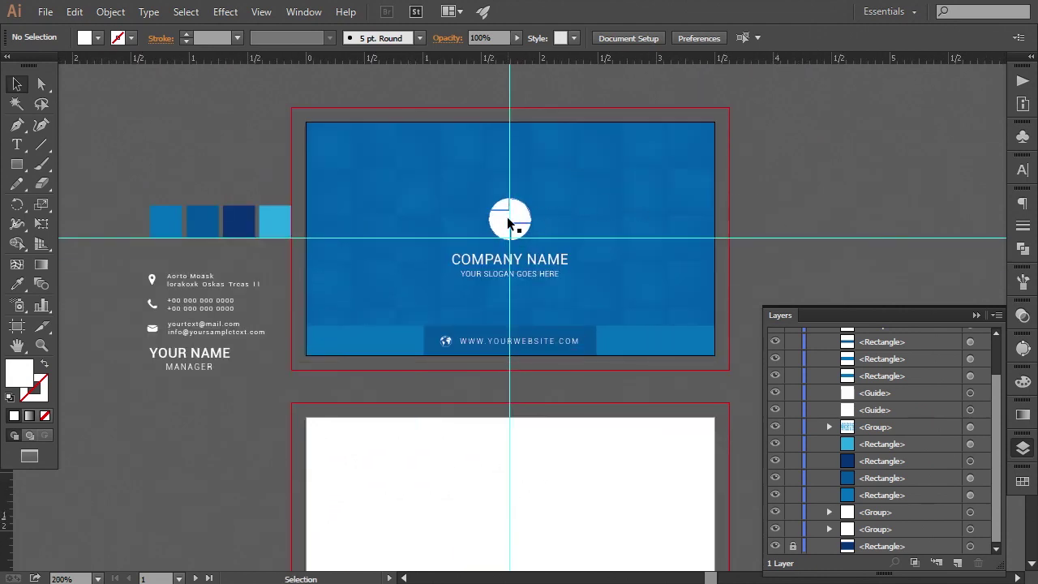
left_click(509, 219)
key("Up")
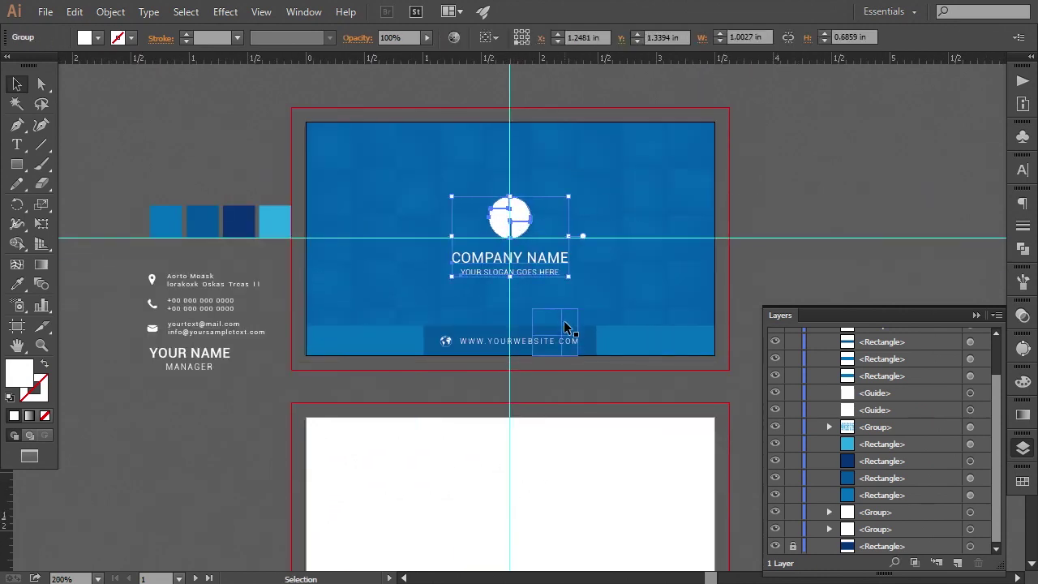
key("Up")
key("Up")
key("Up")
key("Up")
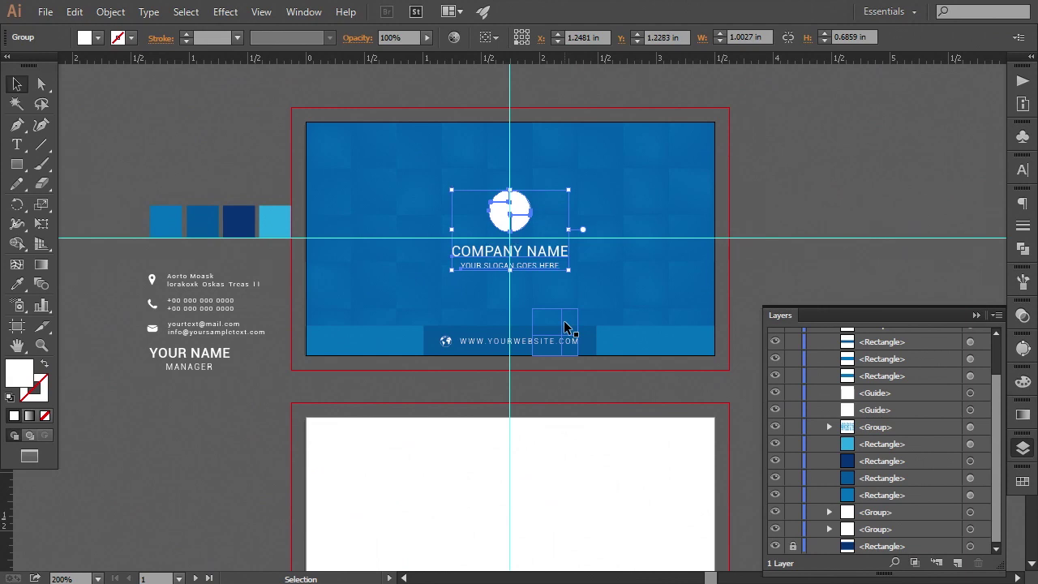
key("Up")
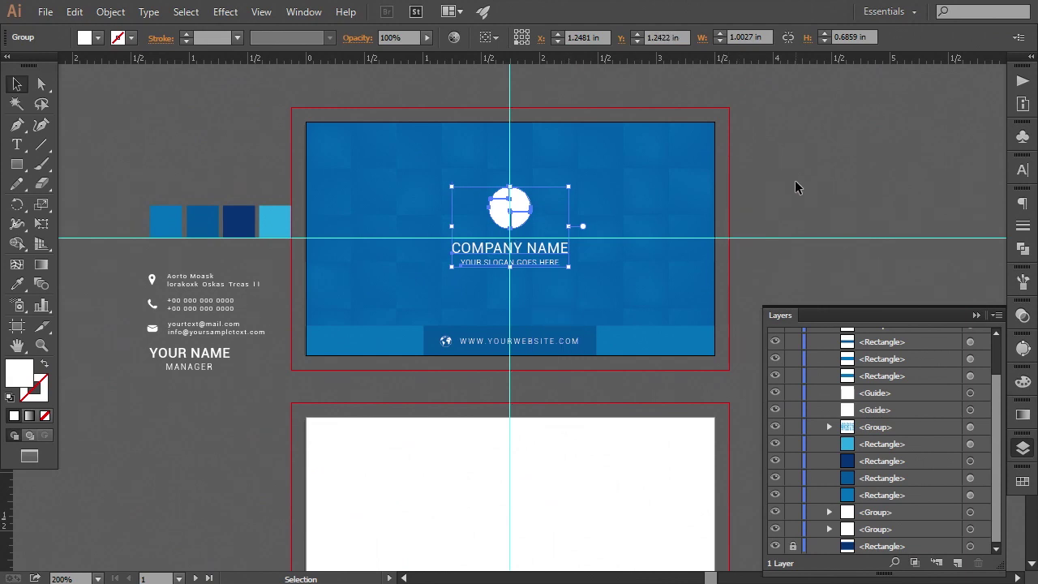
left_click(795, 183)
Delete the vertical and horizontal centre guides crossing the first card.
key("ctrl+minus")
key("ctrl+minus")
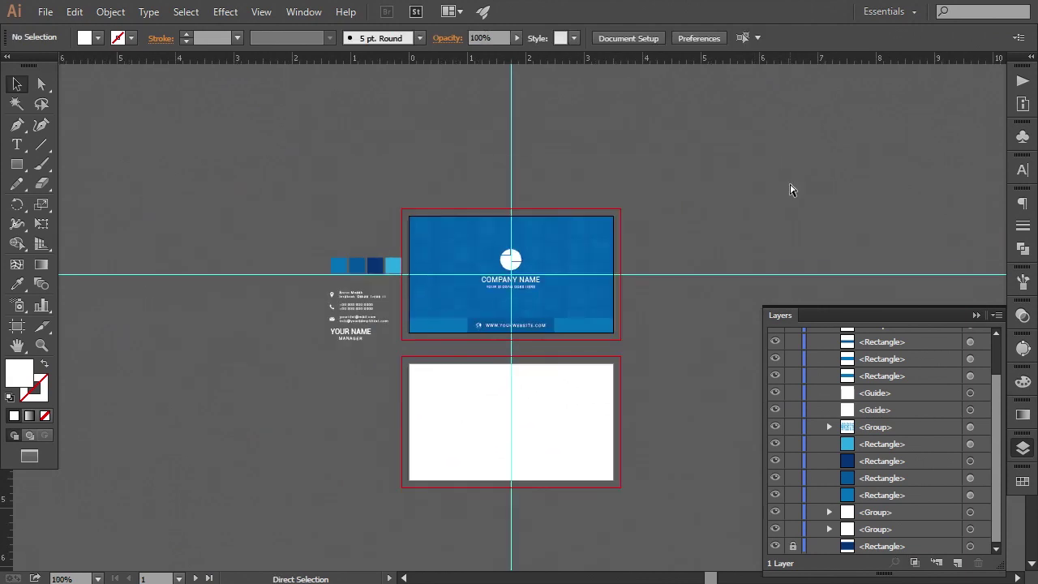
key("ctrl+plus")
key("space")
left_click_drag(644, 204, 633, 233)
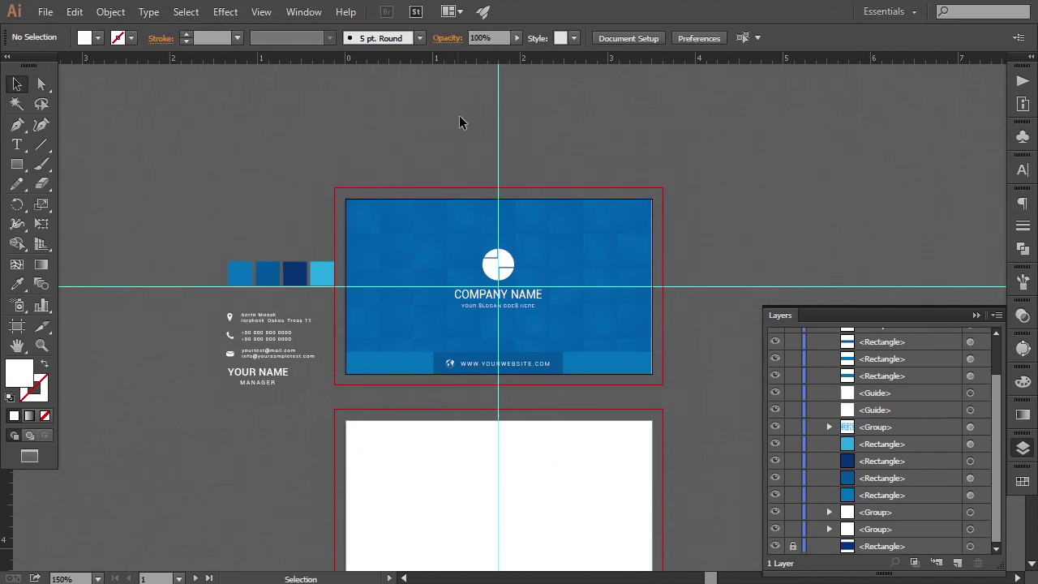
left_click(498, 118)
key("Delete")
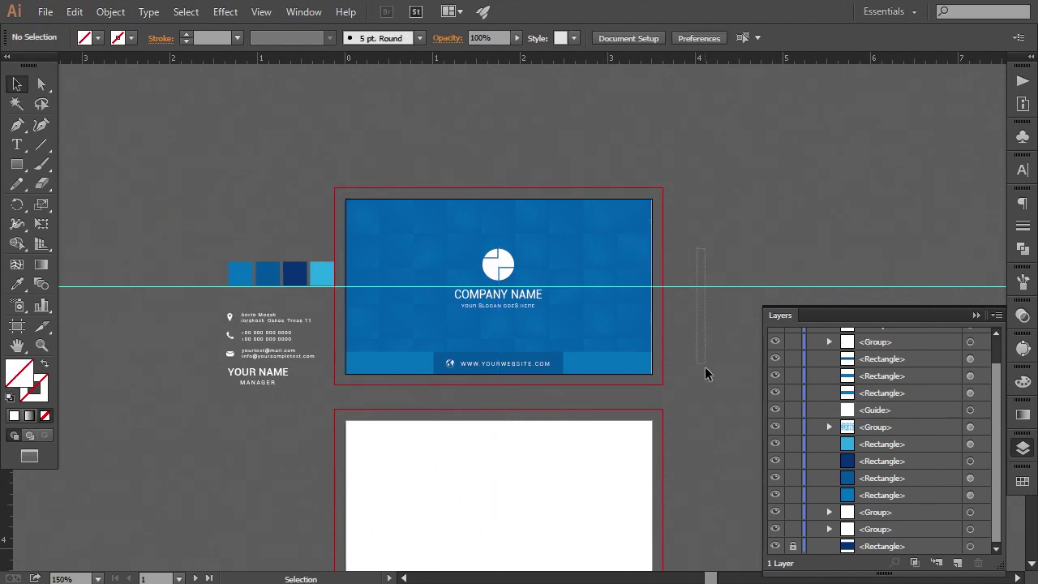
mouse_move(705, 369)
left_mouse_down()
mouse_move(684, 341)
mouse_move(692, 356)
left_mouse_up()
key("Delete")
key("space")
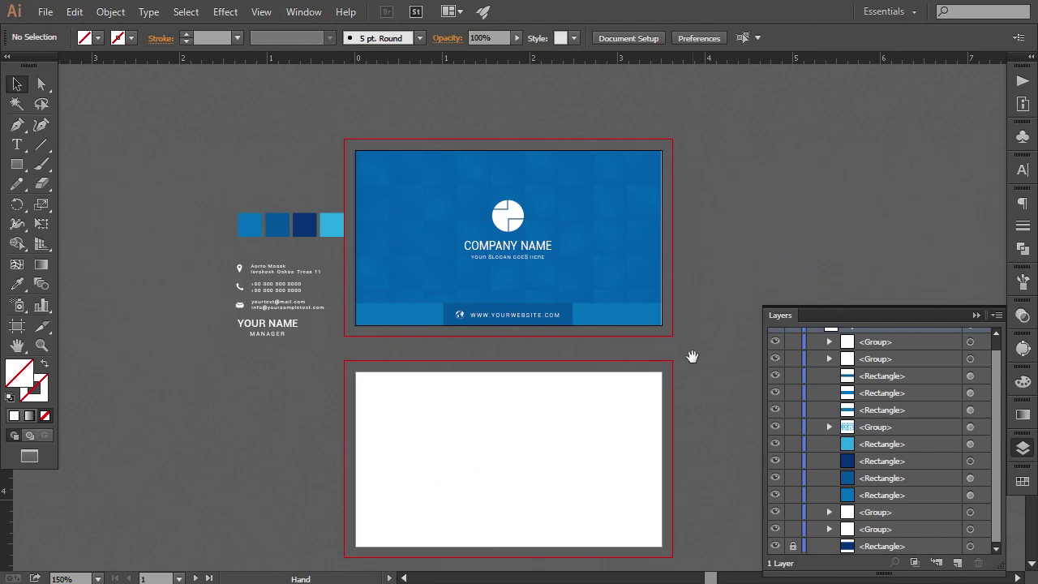
left_click_drag(650, 404, 648, 392)
left_click(978, 315)
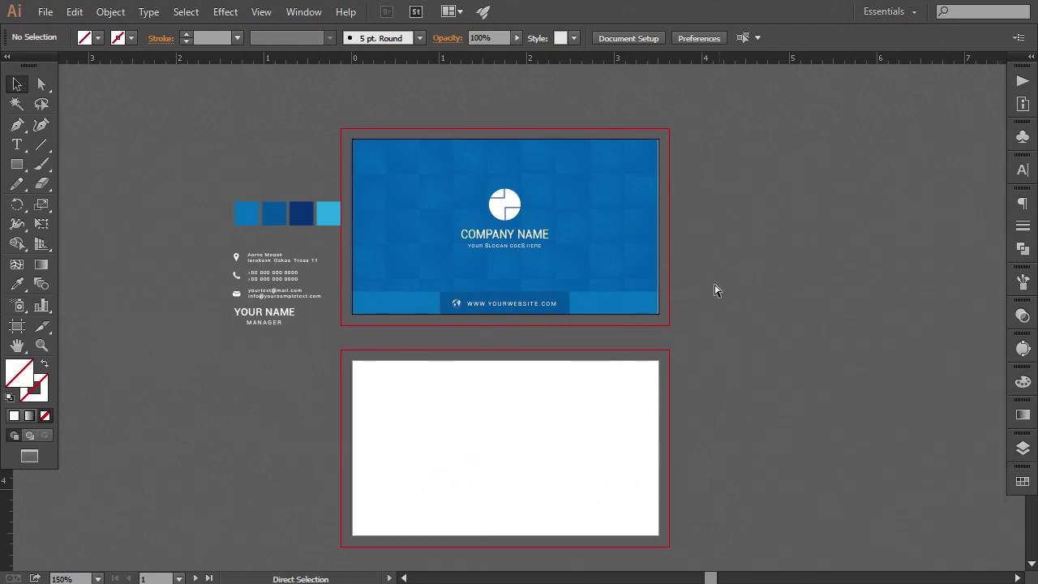
Examine the layout of the first card side, including its logo, mesh pattern and website band.
key("ctrl+plus")
key("space")
left_click_drag(687, 295, 727, 322)
left_click_drag(776, 389, 774, 386)
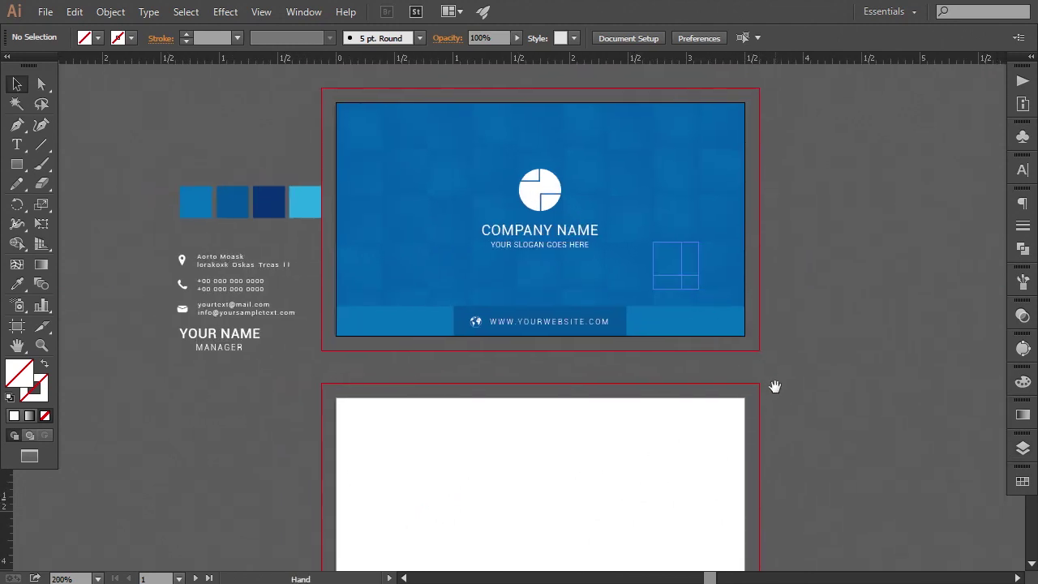
left_click(536, 203)
left_click(821, 280)
key("ctrl+minus")
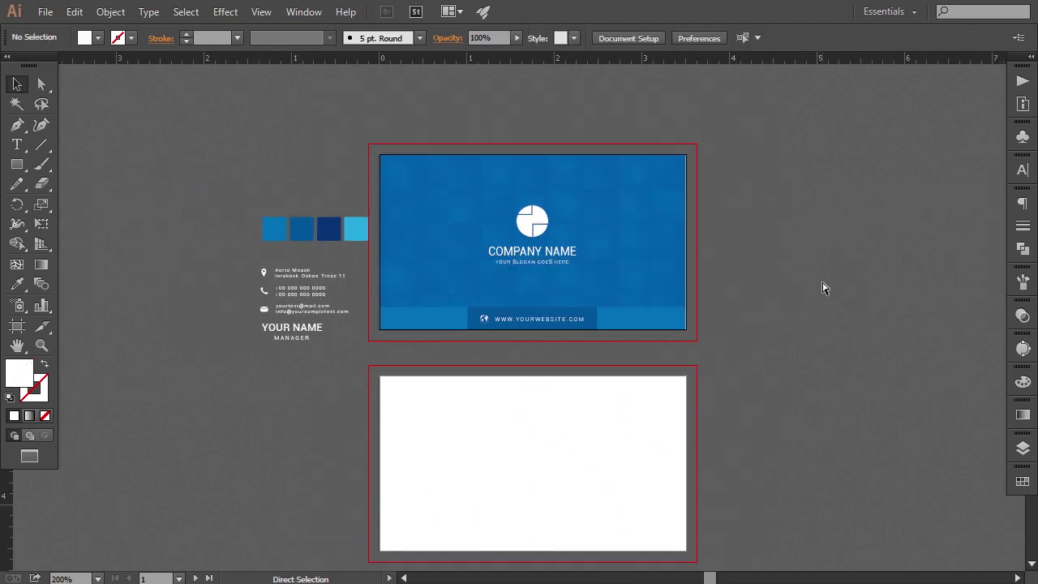
key("ctrl+plus")
key("space")
left_click_drag(781, 399, 773, 360)
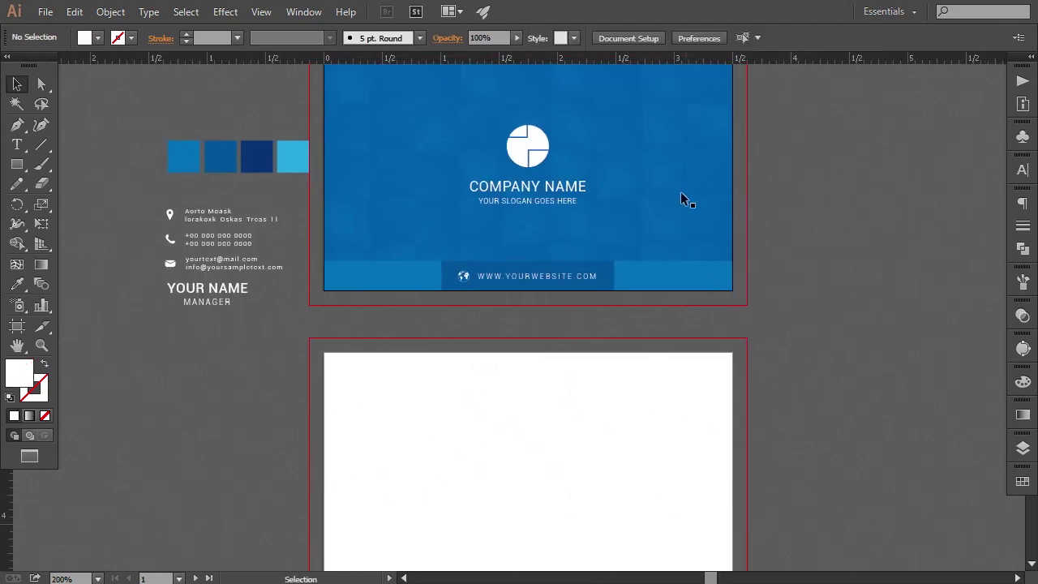
Try to copy only the mesh pattern group onto the blank second card, and undo the copy.
left_click(678, 188)
key("space")
left_click_drag(760, 197, 733, 283)
left_click(750, 195)
left_click(661, 298)
key("space")
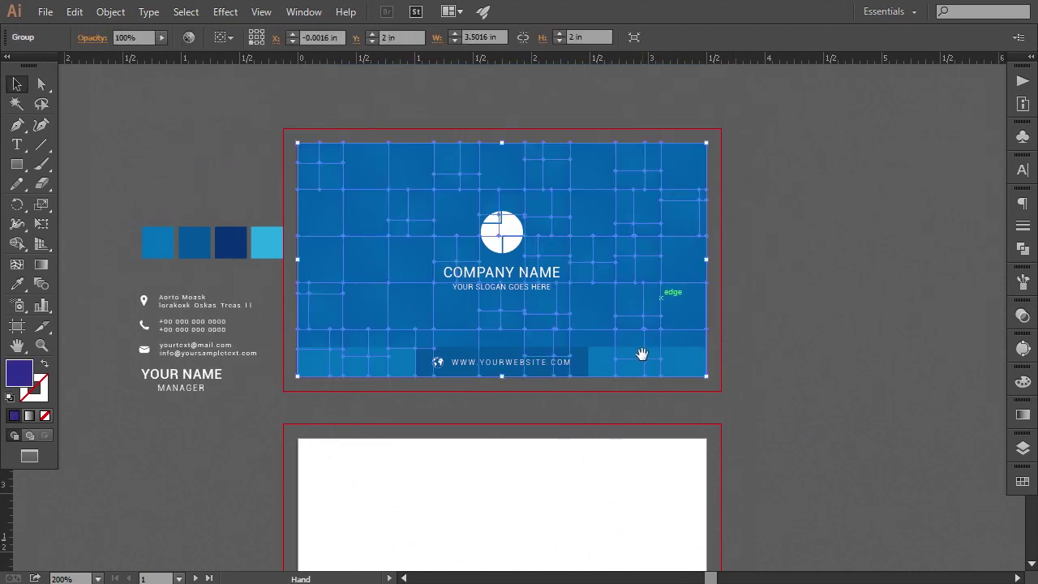
left_click_drag(641, 354, 650, 254)
left_click_drag(638, 177, 671, 482)
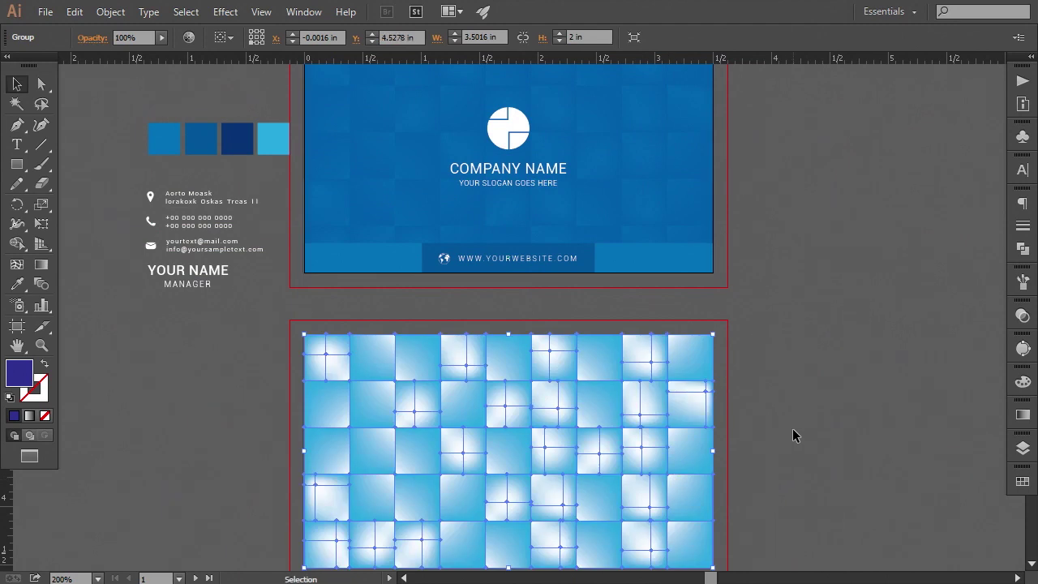
left_click(792, 428)
key("space")
left_click_drag(768, 442, 775, 429)
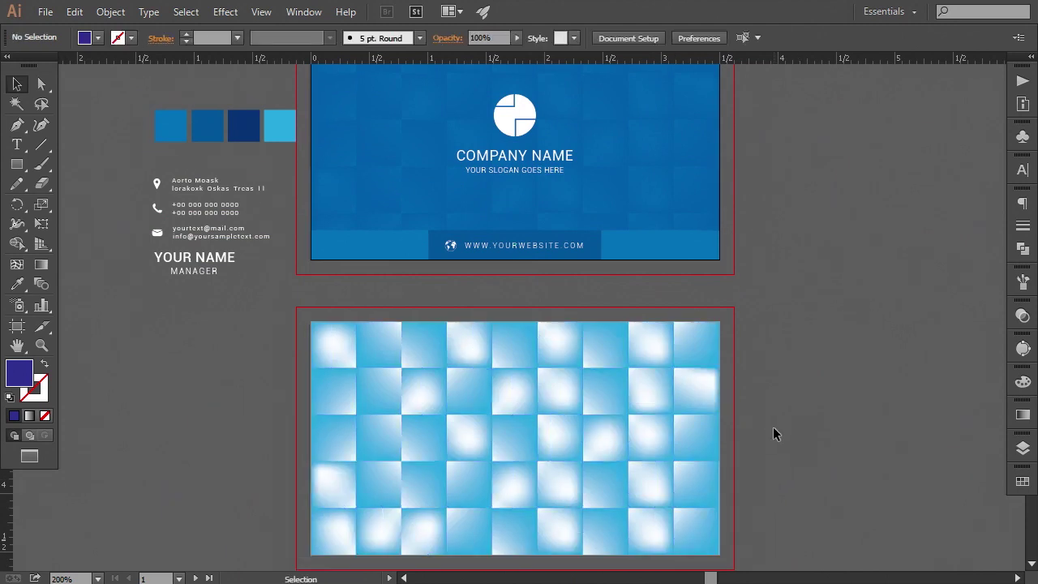
key("ctrl+z")
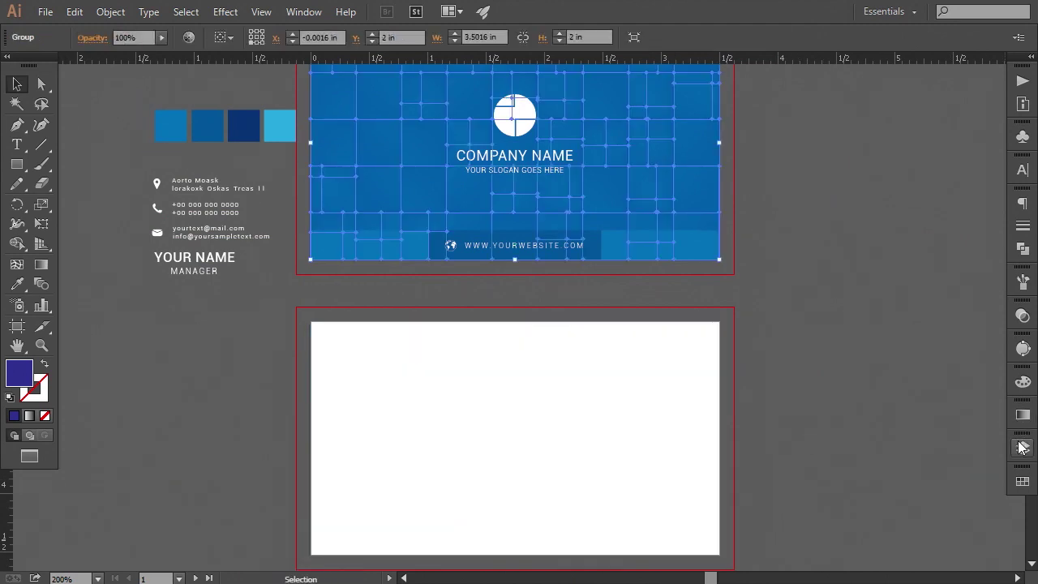
Unlock the first card's background rectangle and duplicate it together with the mesh pattern group onto the blank second card.
left_click(1023, 447)
key("space")
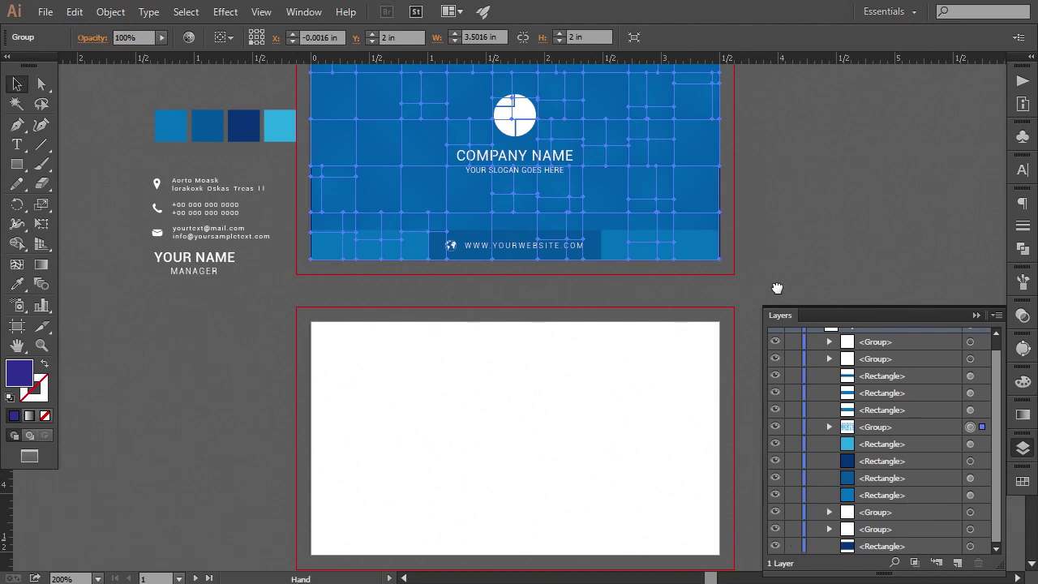
left_click_drag(778, 286, 718, 366)
left_click_drag(688, 138, 595, 248)
key("space")
left_click_drag(610, 316, 607, 421)
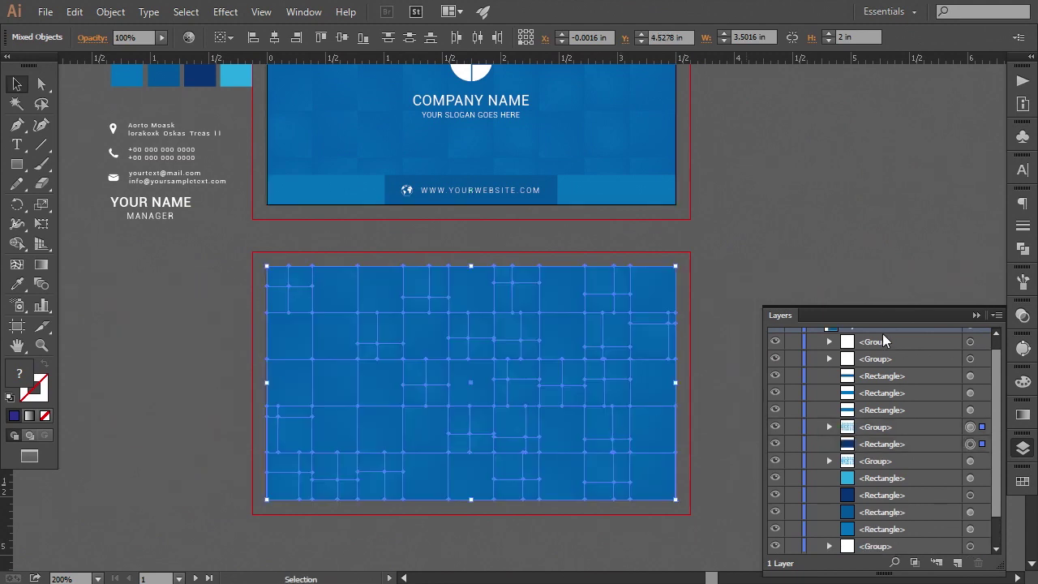
left_click(976, 317)
left_click(840, 361)
left_click_drag(775, 386, 875, 345)
Duplicate the first card's logo with company name and slogan onto the upper-left area of the second card, scaled down slightly.
left_click_drag(657, 321, 641, 301)
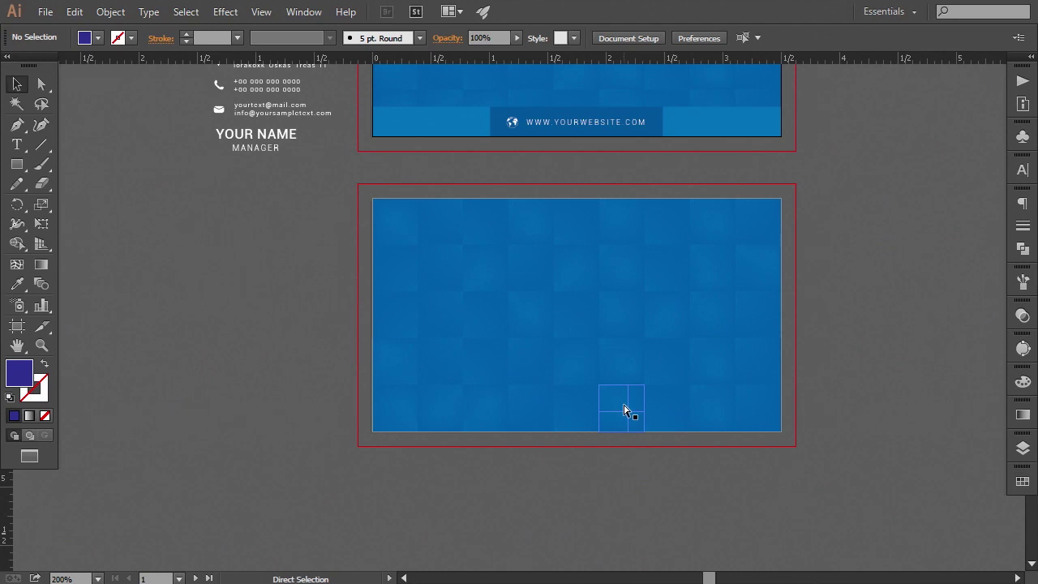
key("ctrl+minus")
left_click_drag(579, 271, 563, 324)
left_click(546, 137)
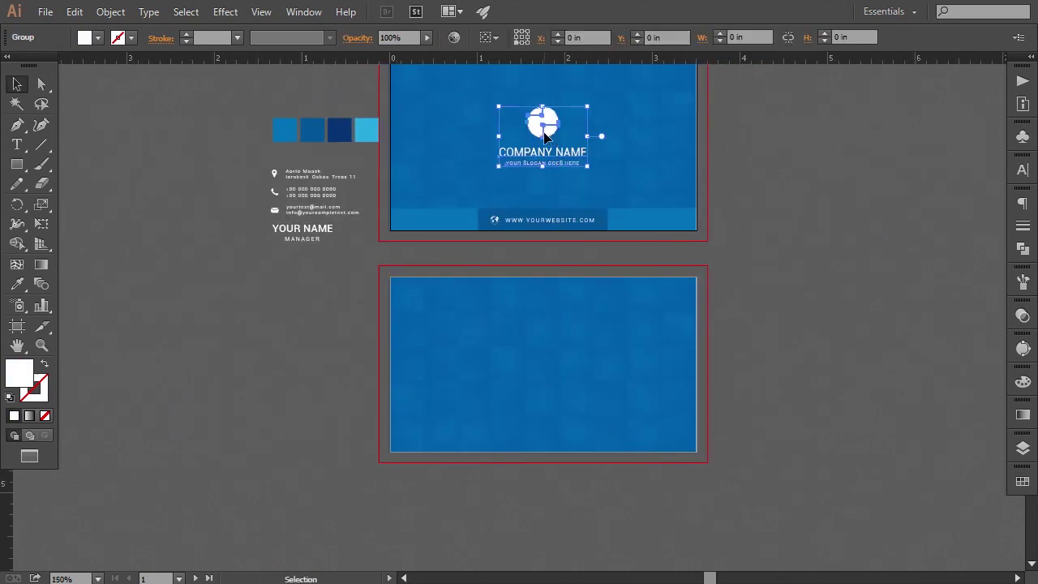
left_click_drag(545, 138, 455, 330)
left_click_drag(502, 369, 493, 360)
left_click(695, 384)
left_click_drag(637, 412, 653, 368)
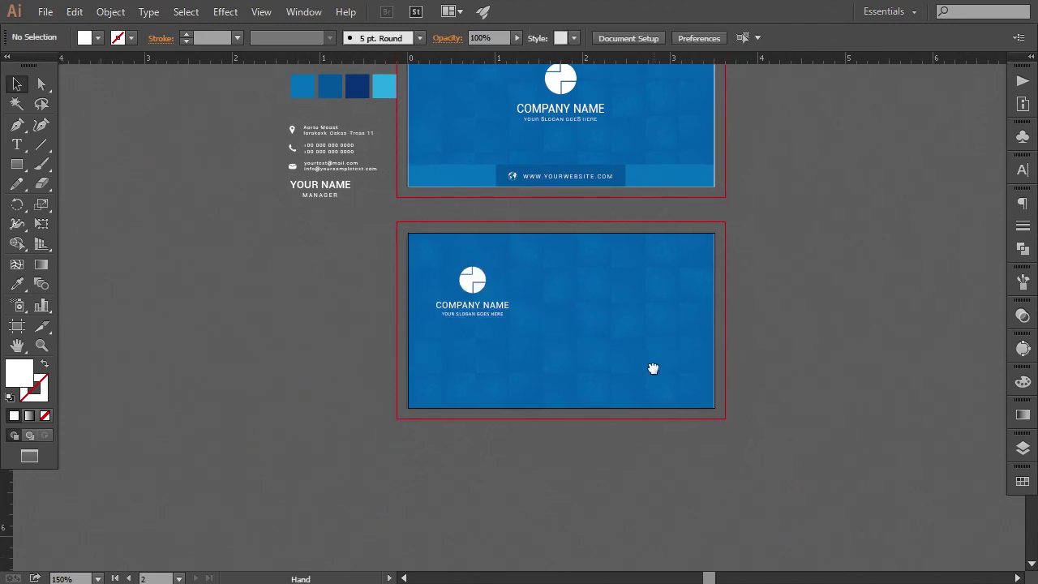
Draw a rectangle about 1.36 in wide and 0.72 in tall below the slogan, starting at the second card's left edge.
key("ctrl+plus")
left_click_drag(510, 451, 475, 451)
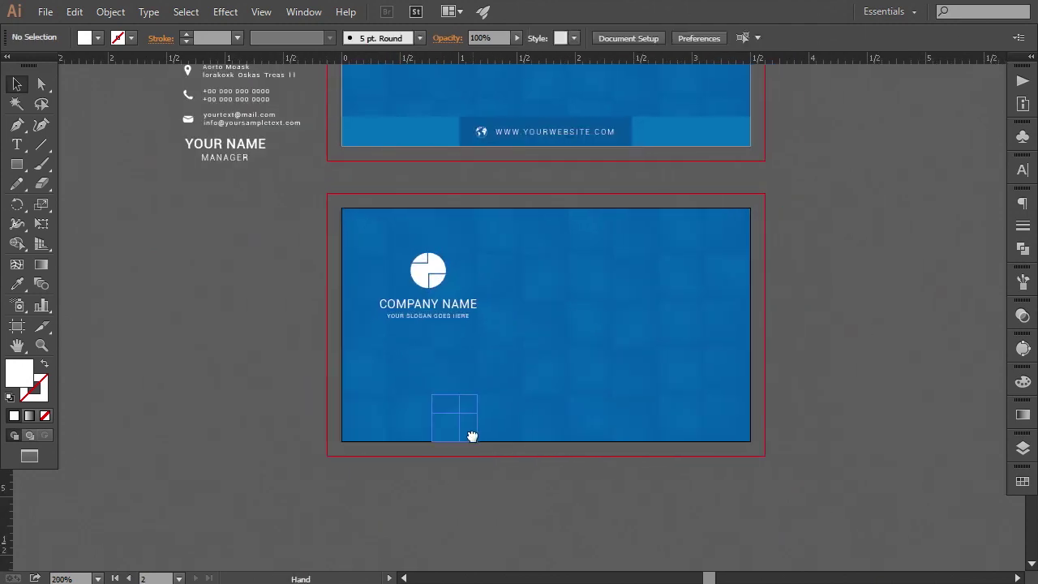
left_click(16, 164)
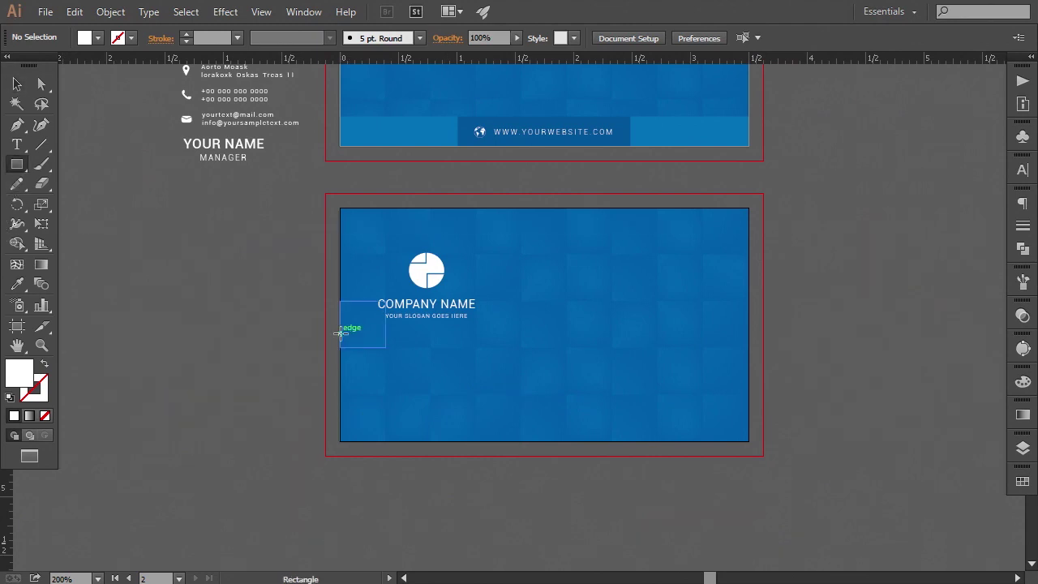
left_click_drag(341, 333, 499, 419)
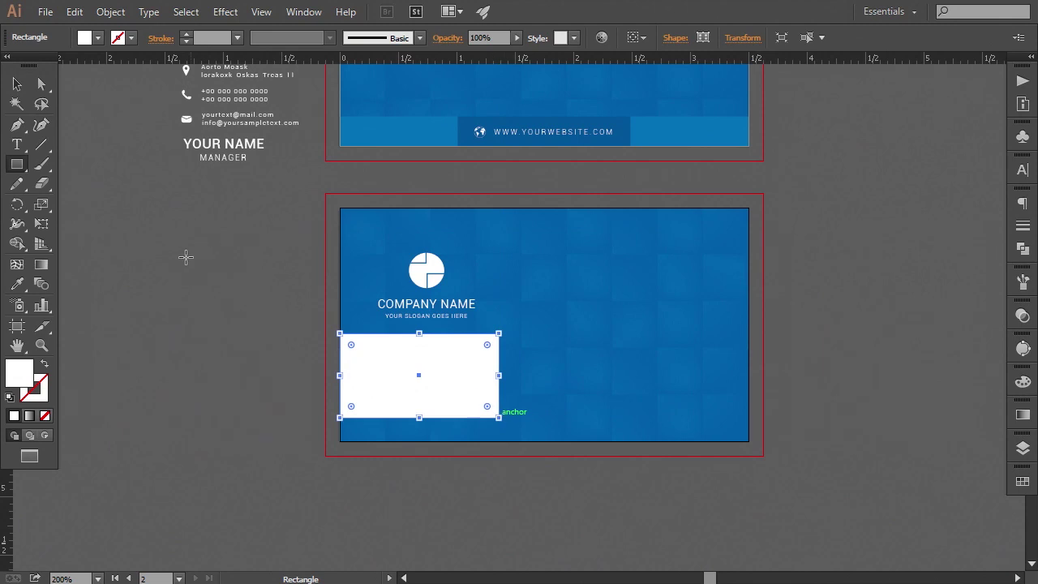
Move the contact details group onto the white rectangle on the second card and bring it to the front.
key("v")
left_click(100, 198)
left_click_drag(116, 211, 143, 292)
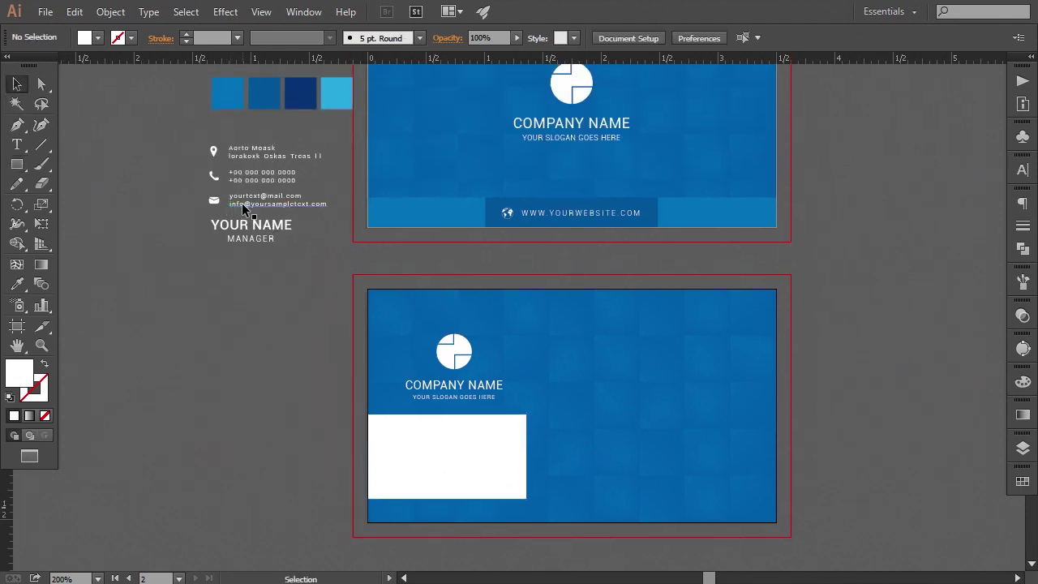
left_click_drag(241, 203, 435, 470)
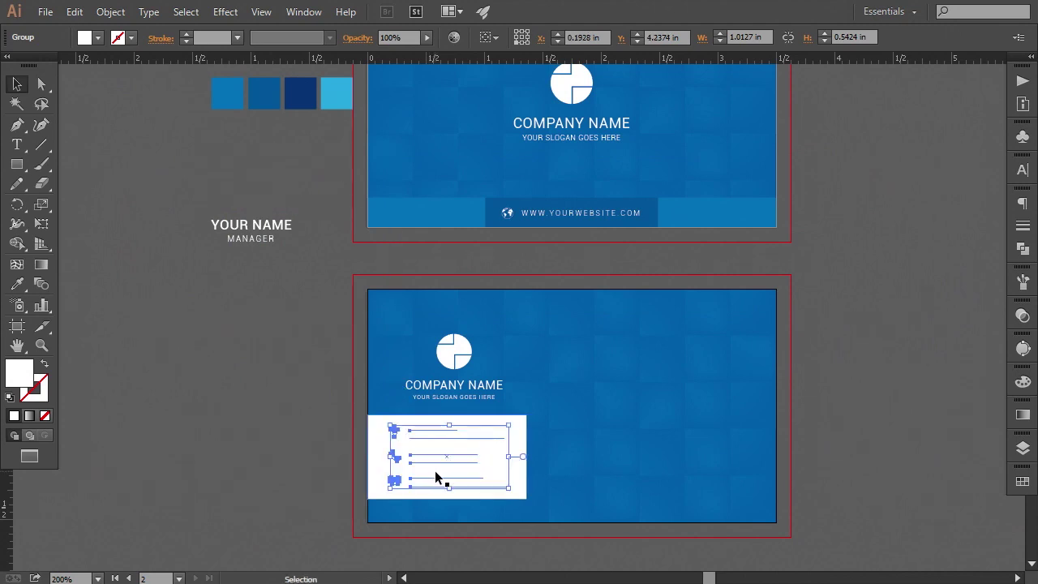
right_click(460, 467)
mouse_move(606, 423)
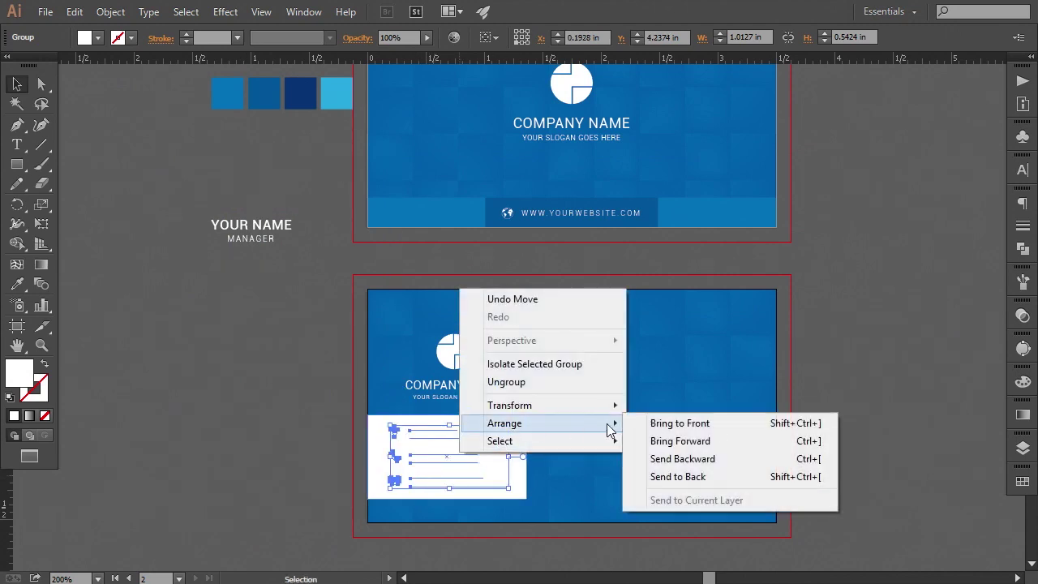
left_click(680, 423)
Fill the rectangle behind the contact details with the darker blue sampled from the second palette swatch.
left_click(514, 480)
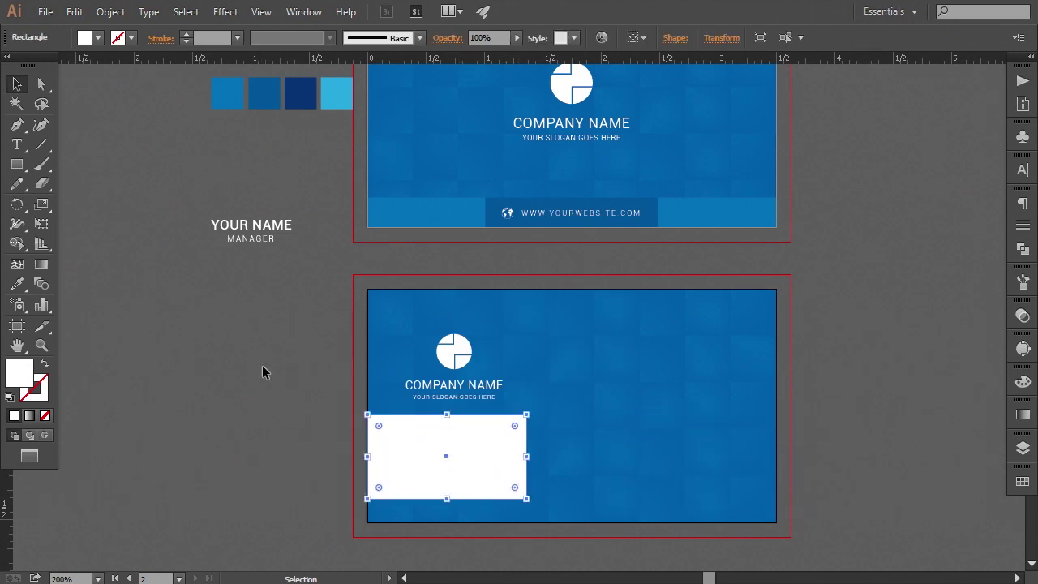
left_click(17, 284)
left_click(231, 96)
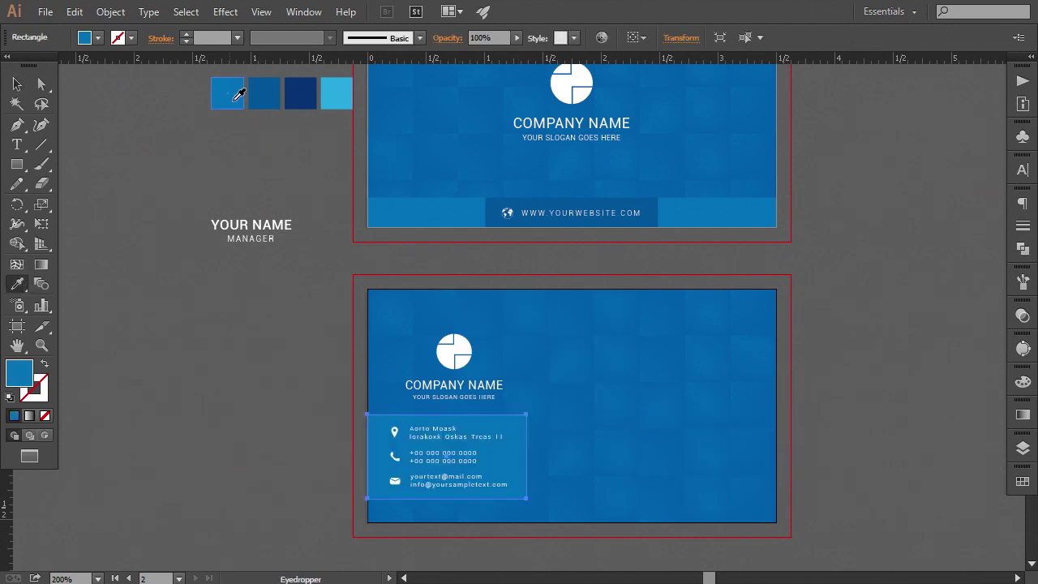
left_click(265, 95)
left_click(18, 84)
left_click(205, 329)
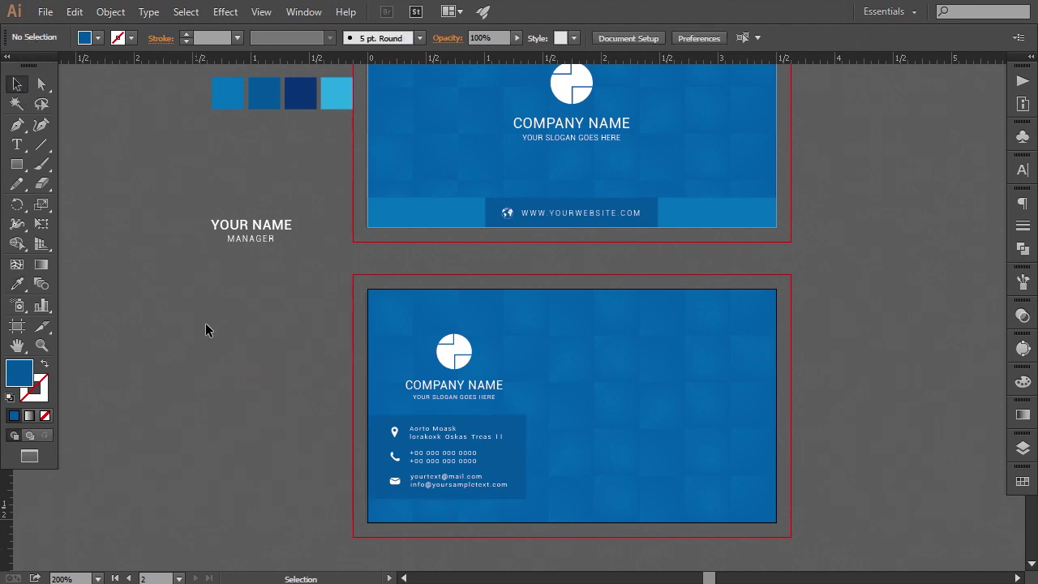
Try to round all four corners of the contact rectangle, and undo the rounding.
left_click_drag(257, 397, 271, 332)
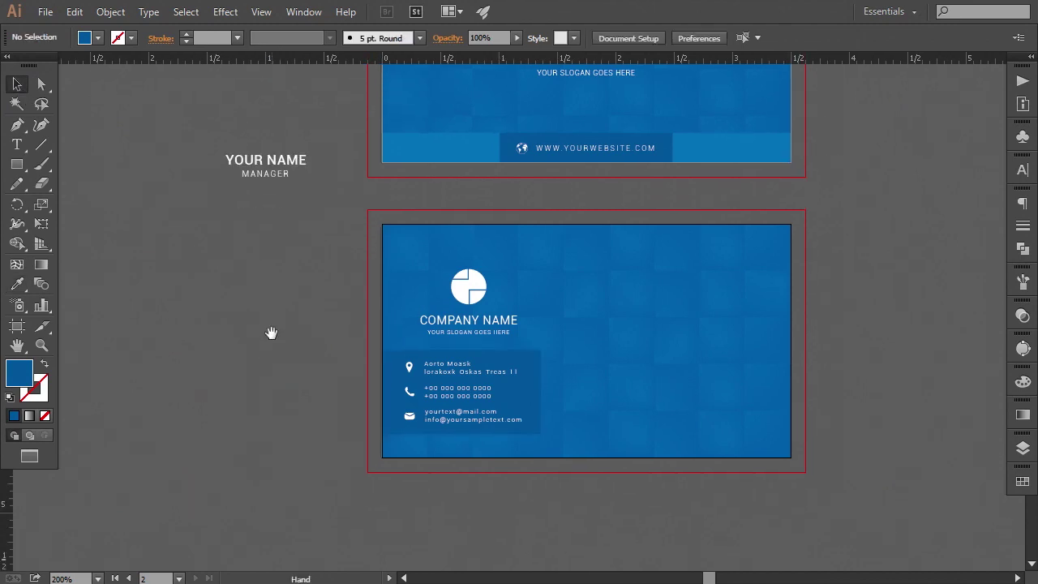
key("ctrl+plus")
left_click(538, 460)
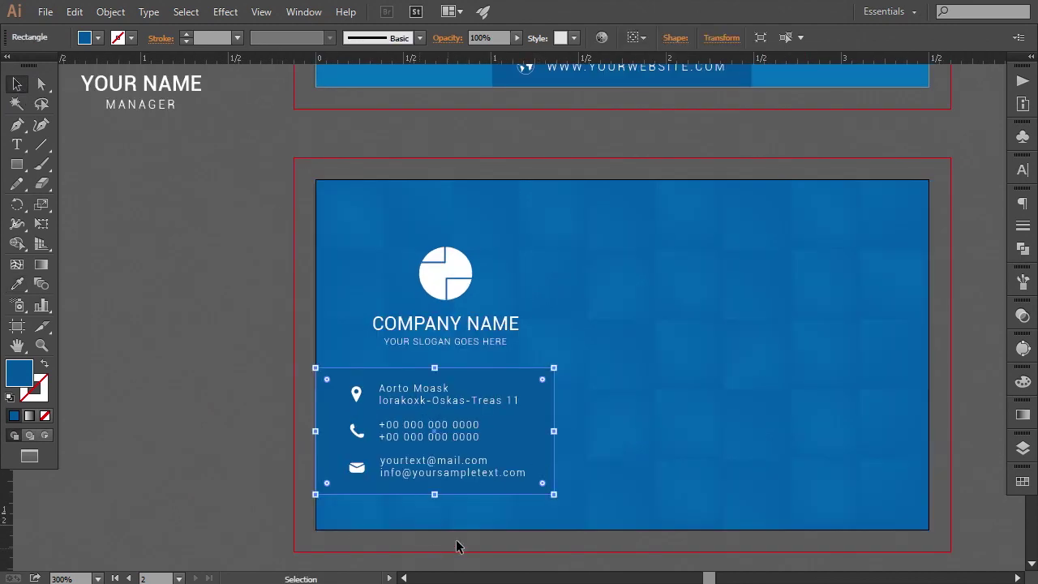
scroll(539, 446, "down", 1)
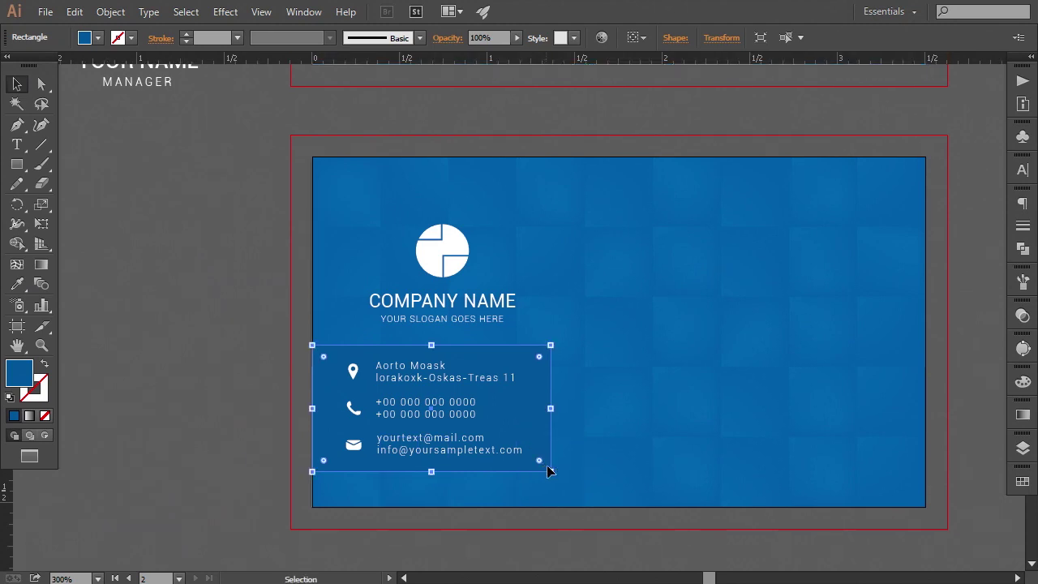
left_click_drag(540, 462, 478, 460)
key("ctrl+z")
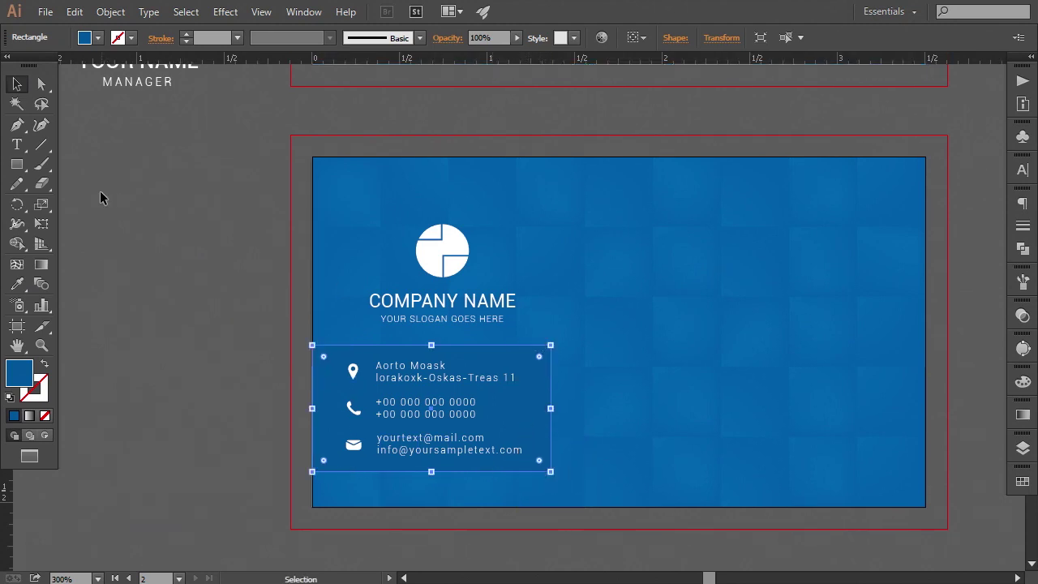
Round only the contact rectangle's two right-hand corners into a semicircular end, and widen the shape to about 1.52 in.
left_click(41, 84)
left_click_drag(582, 342, 433, 467)
left_click(16, 85)
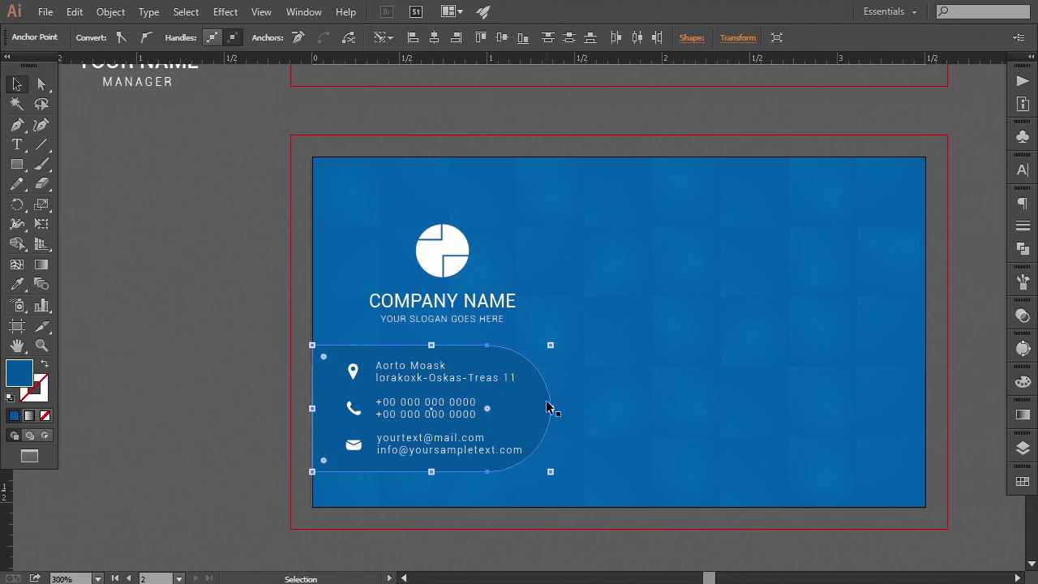
left_click_drag(550, 412, 579, 408)
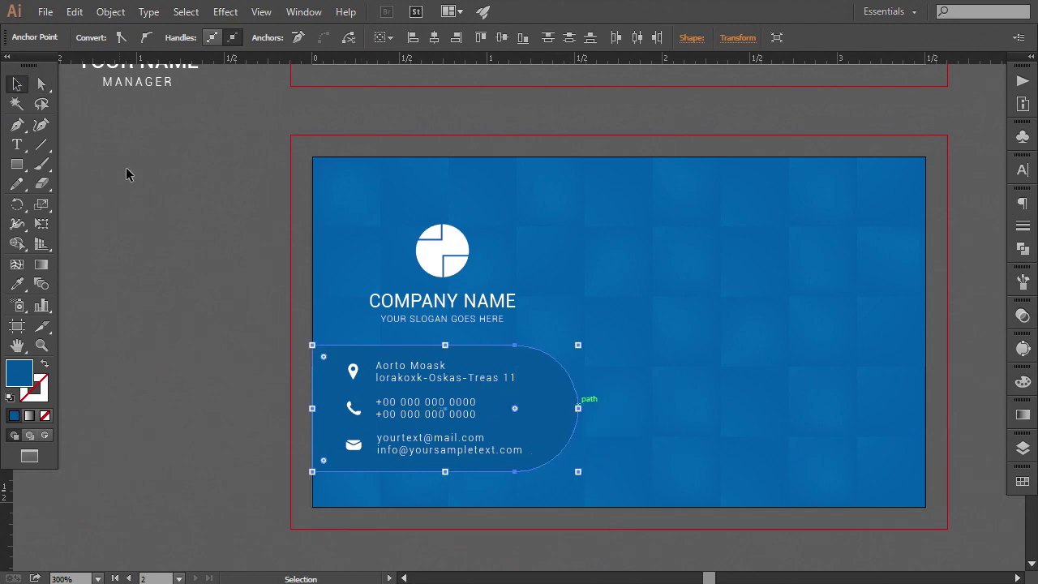
Select the contact shape's two rounded right-end anchors and pull their corner radius to the maximum.
left_click(42, 86)
left_click(514, 345)
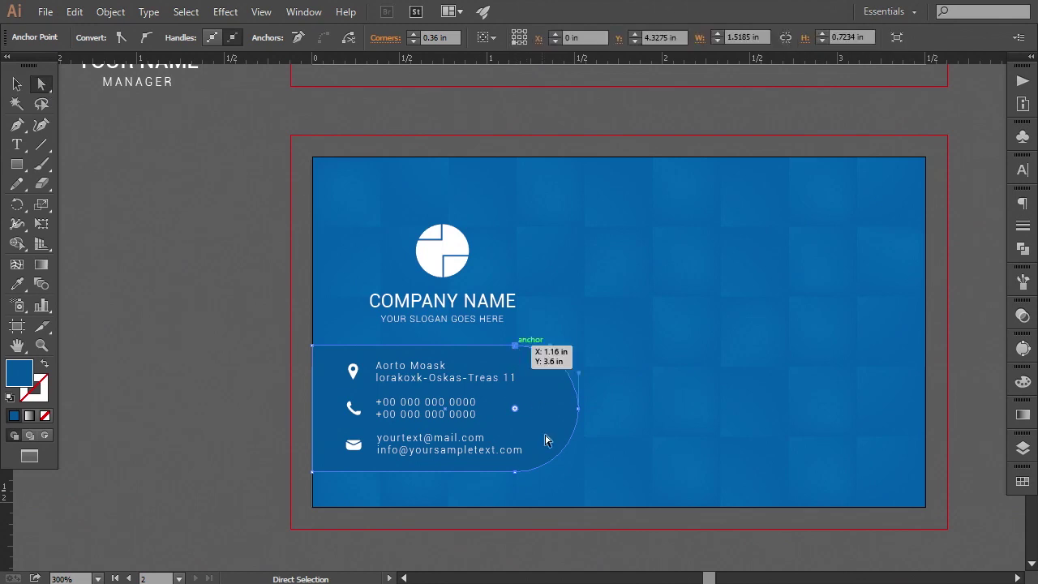
left_click(515, 471, "shift")
left_click_drag(516, 409, 486, 412)
left_click(232, 422)
left_click_drag(242, 430, 206, 410)
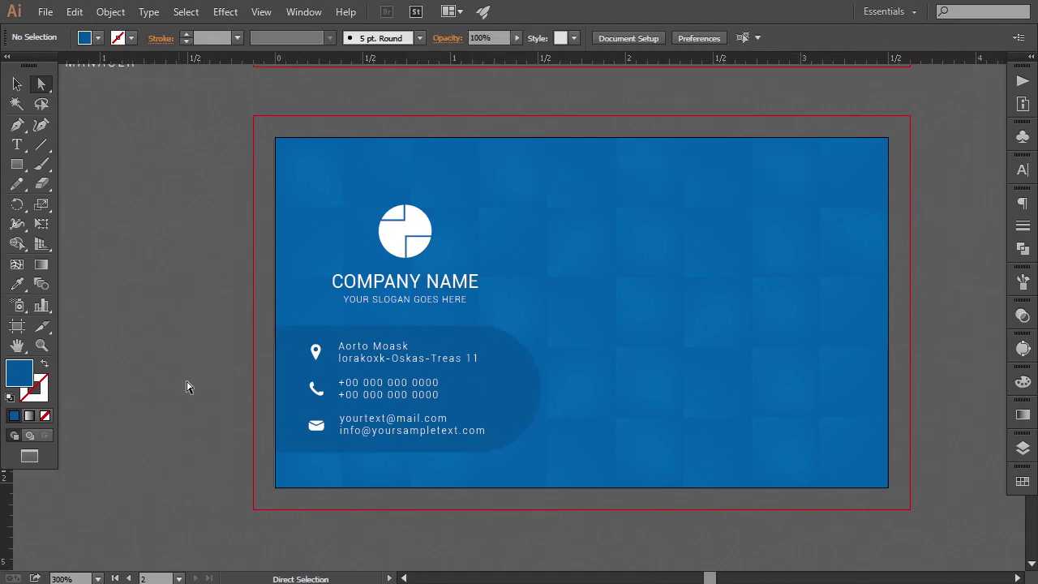
Narrow the rounded contact shape from its right end to about 1.46 in wide.
left_click(17, 83)
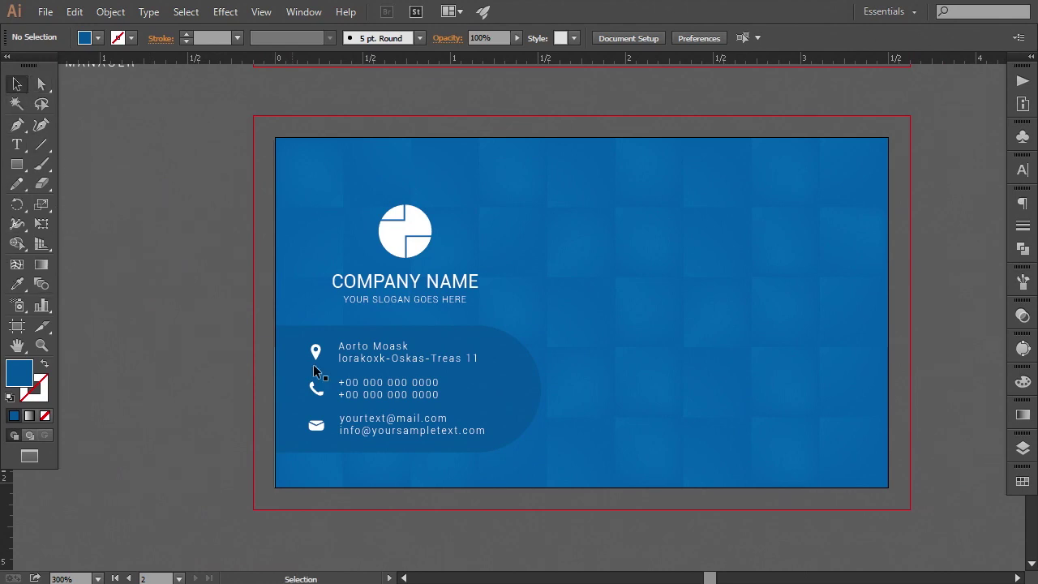
left_click(318, 384)
left_click(535, 410)
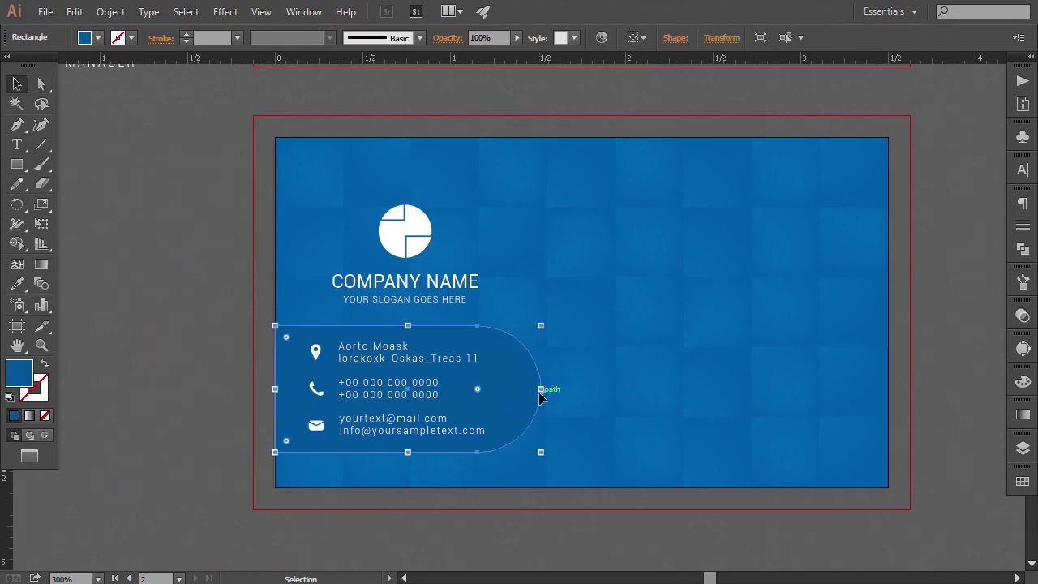
mouse_move(541, 394)
left_mouse_down()
mouse_move(556, 395)
mouse_move(545, 399)
left_mouse_up()
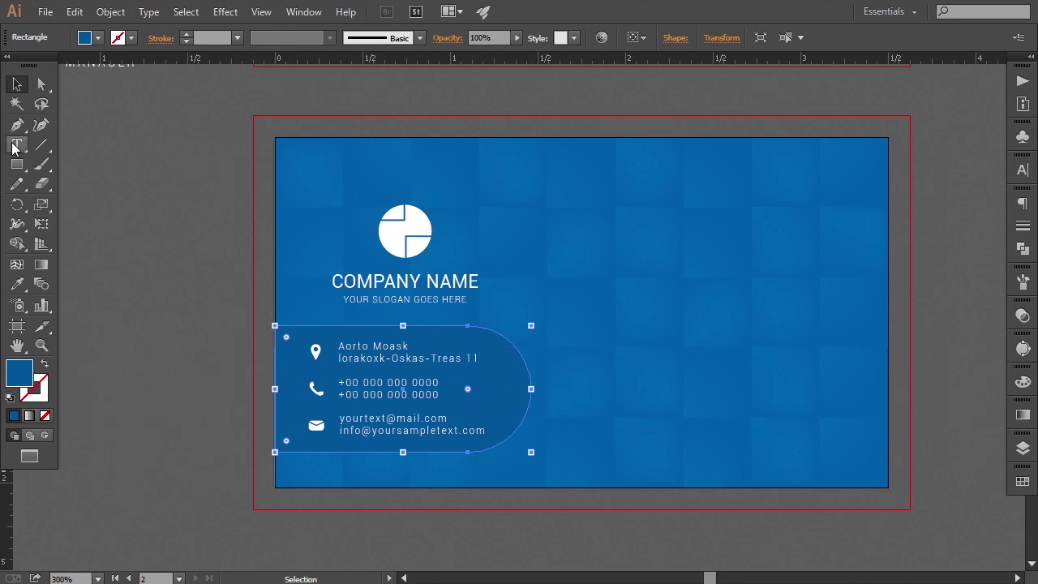
Reapply the maximum corner radius to the narrowed contact shape's two right-end anchors.
left_click(40, 87)
left_click(468, 327)
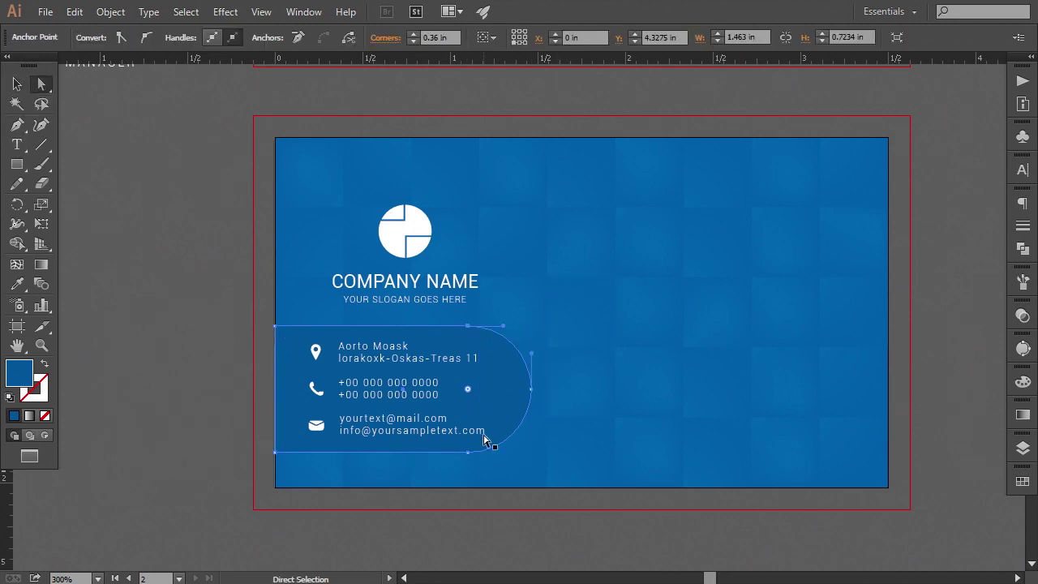
left_click(468, 452, "shift")
left_click_drag(468, 392, 430, 398)
left_click(21, 84)
left_click(194, 313)
key("space")
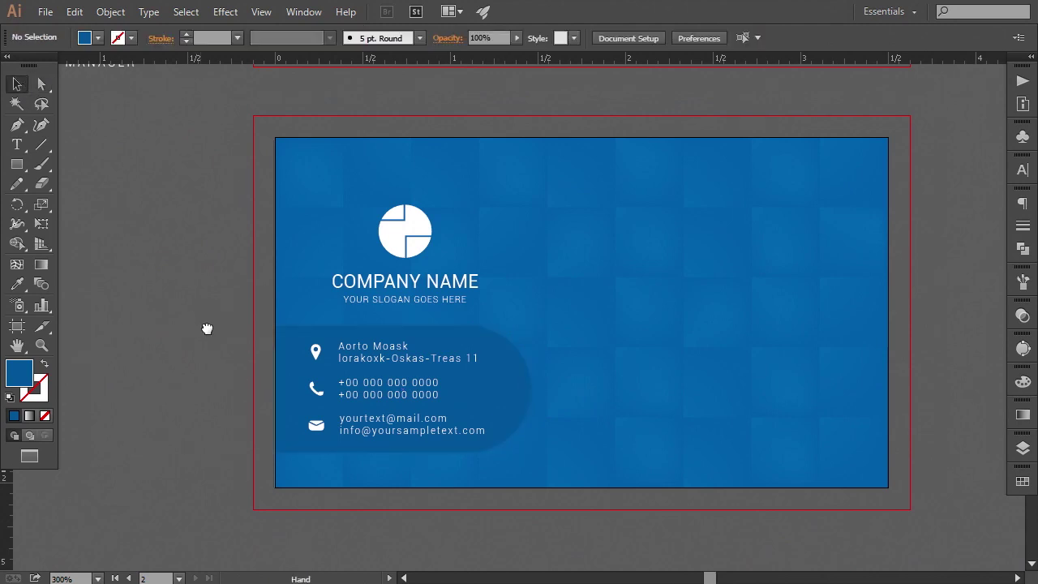
left_click_drag(206, 329, 219, 327)
Nudge the contact details group slightly to the right inside the rounded blue shape.
left_click(394, 417)
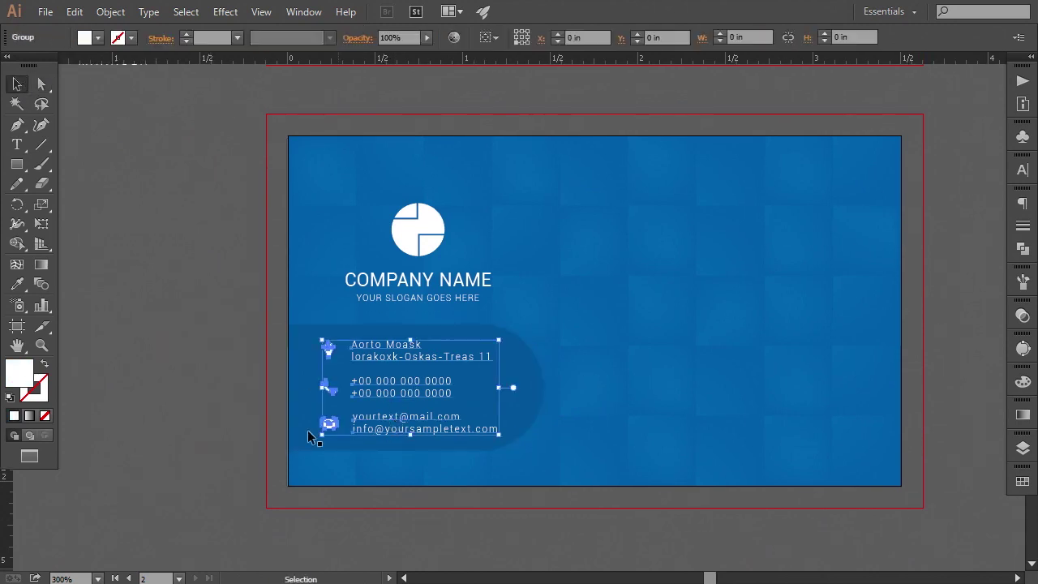
key("ctrl+plus")
key("ctrl+plus")
key("space")
left_click_drag(353, 461, 556, 231)
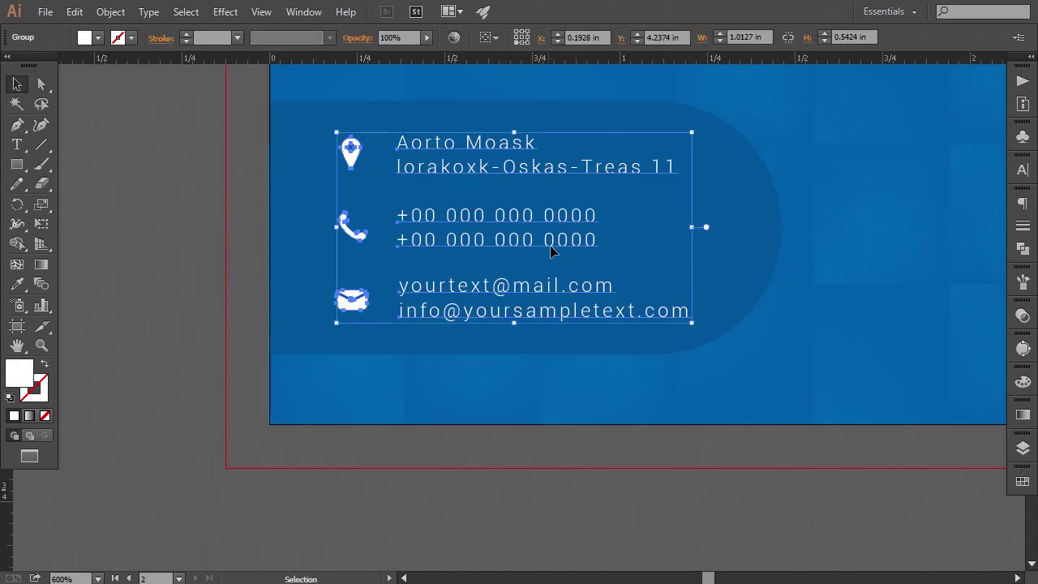
key("ctrl+plus")
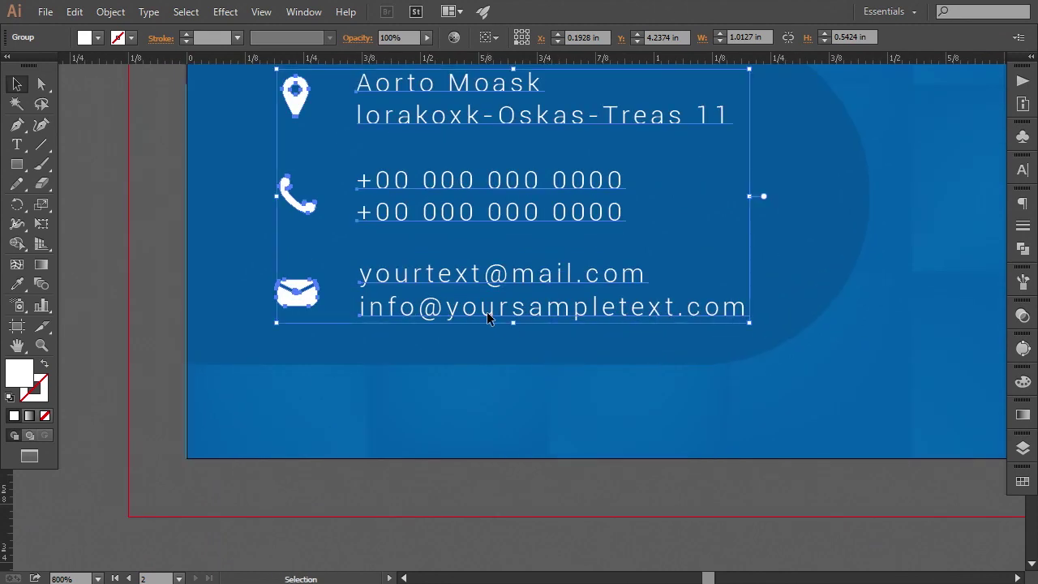
left_click_drag(486, 319, 490, 320)
left_click(165, 346)
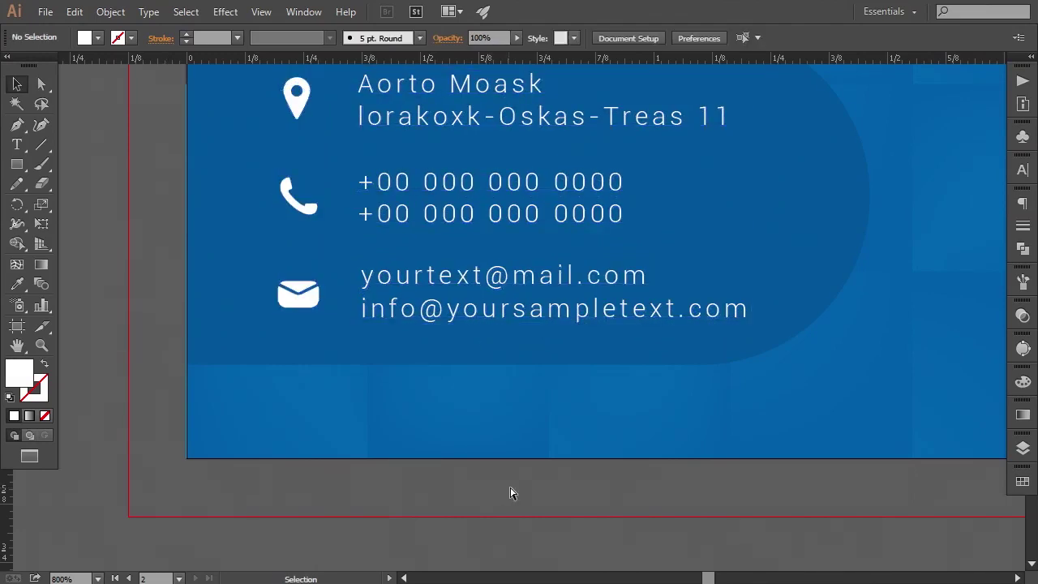
Fine-tune the contact details group slightly downward inside the rounded shape, to about X 0.196 in and Y 4.243 in.
key("ctrl+minus")
key("ctrl+minus")
key("ctrl+plus")
key("ctrl+plus")
key("ctrl+plus")
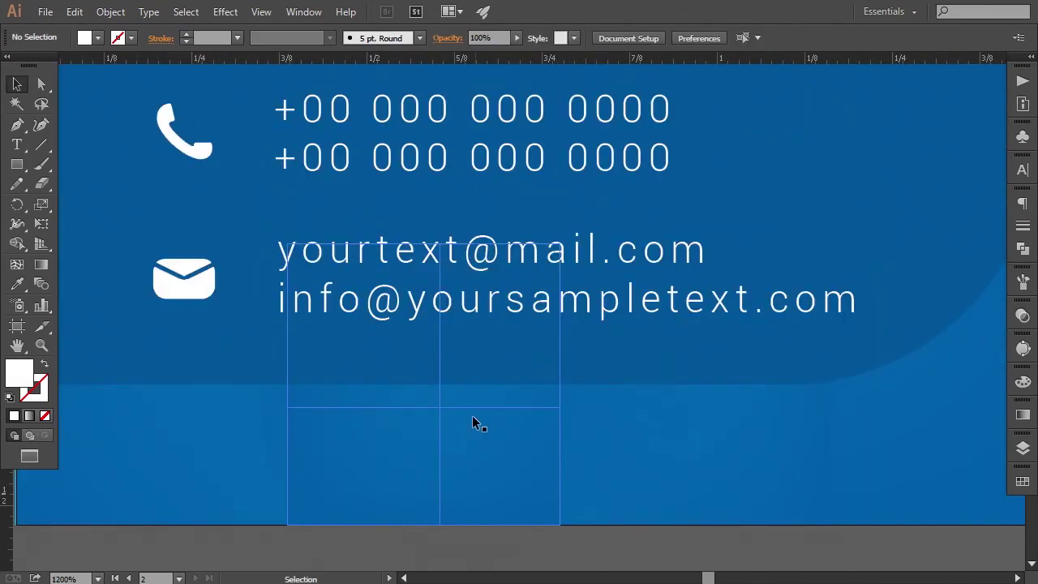
left_click_drag(274, 346, 482, 513)
key("ctrl+plus")
key("ctrl+plus")
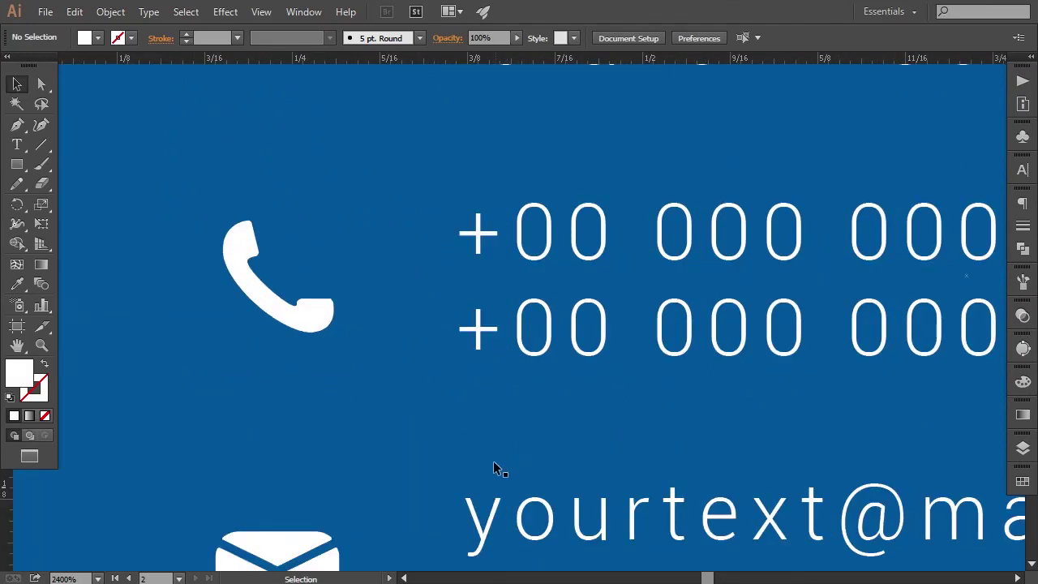
scroll(493, 461, "down", 3)
left_click(333, 351)
left_click_drag(334, 352, 336, 357)
key("ctrl+minus")
key("ctrl+minus")
key("ctrl+minus")
key("ctrl+minus")
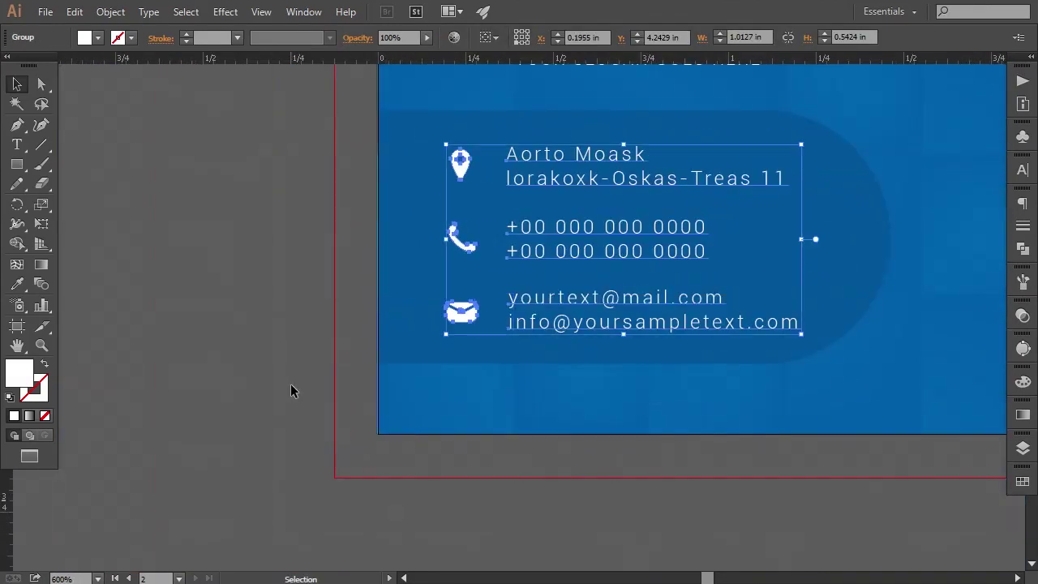
left_click(291, 383)
key("ctrl+minus")
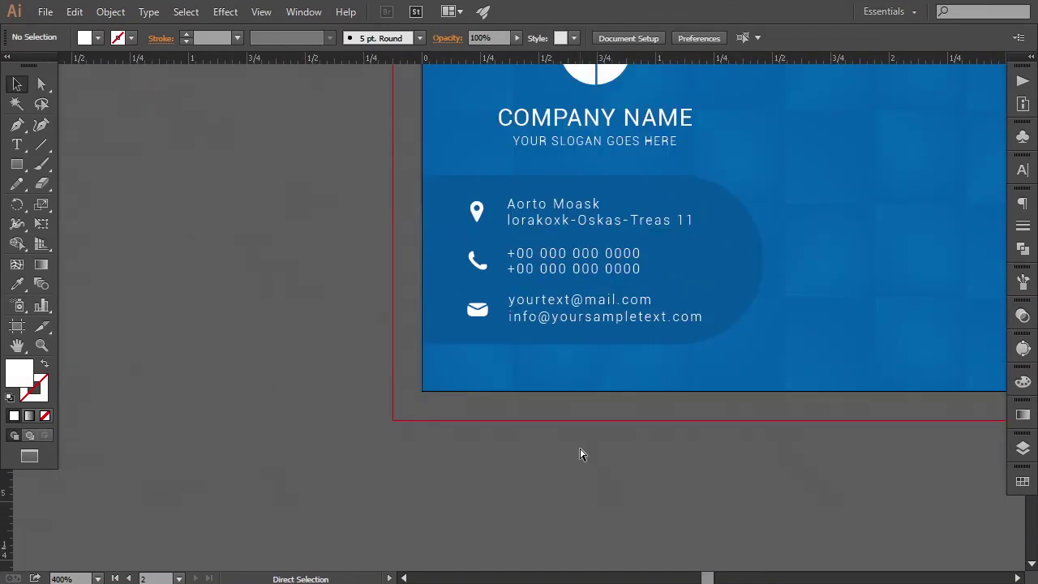
Move the contact details group slightly downward inside the rounded shape, to about Y 4.247 in.
key("ctrl+plus")
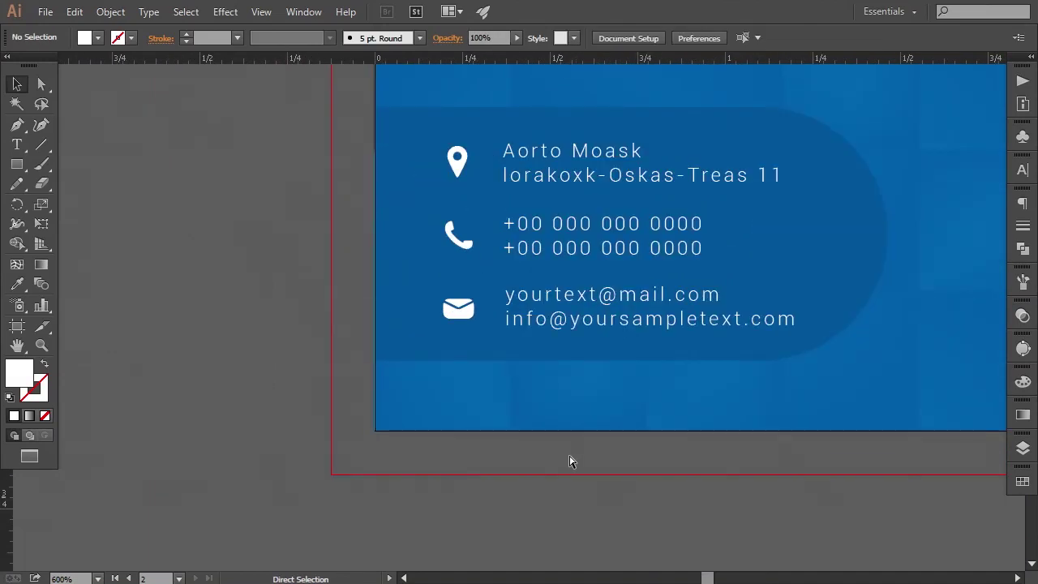
key("ctrl+plus")
key("ctrl+plus")
key("ctrl+plus")
key("ctrl+plus")
key("ctrl+plus")
left_click(281, 346)
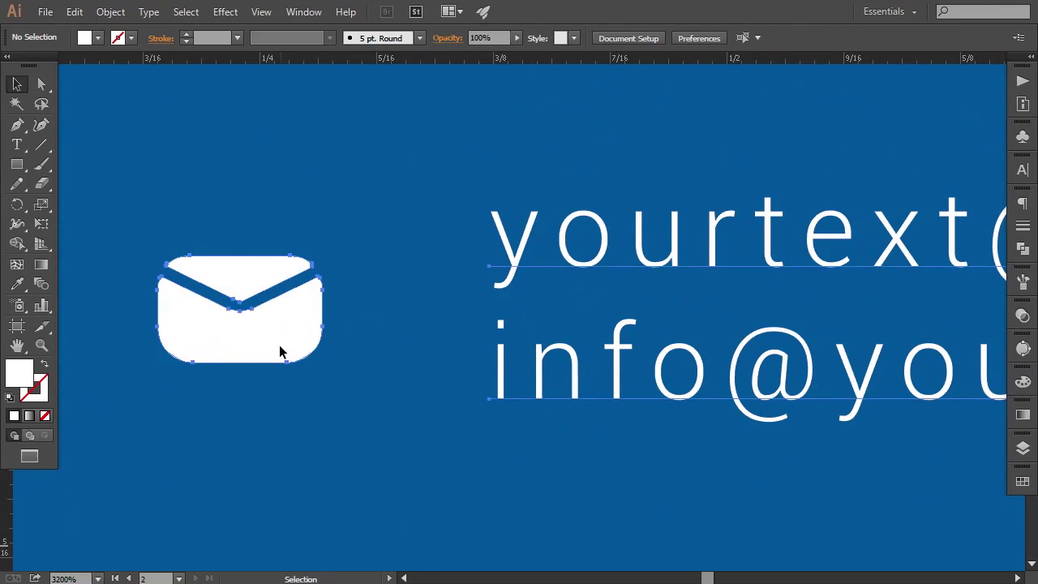
left_click_drag(281, 346, 280, 356)
key("ctrl+minus")
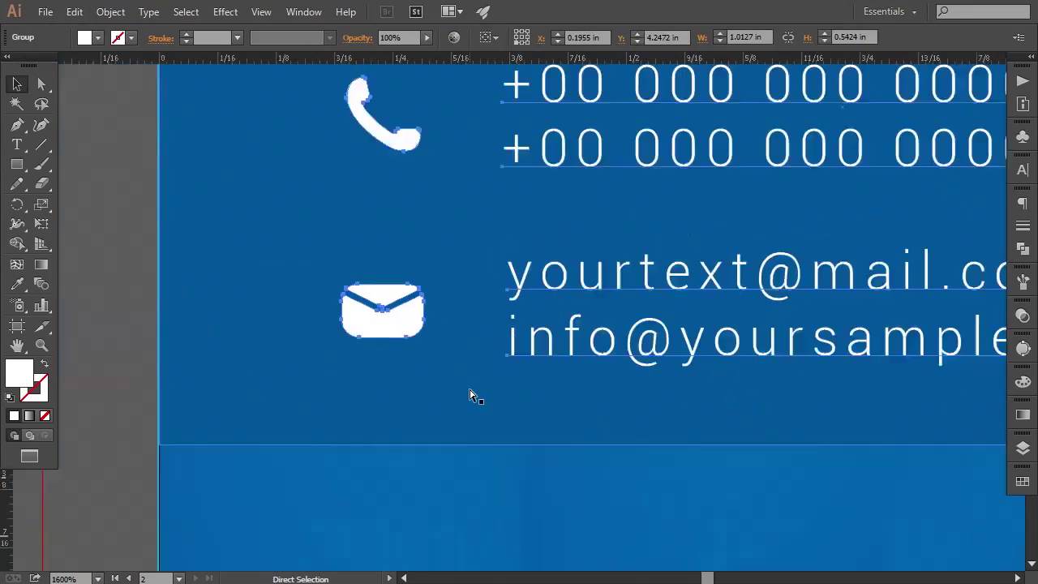
key("ctrl+minus")
key("ctrl+minus")
key("ctrl+minus")
left_click(335, 398)
key("ctrl+minus")
key("ctrl+minus")
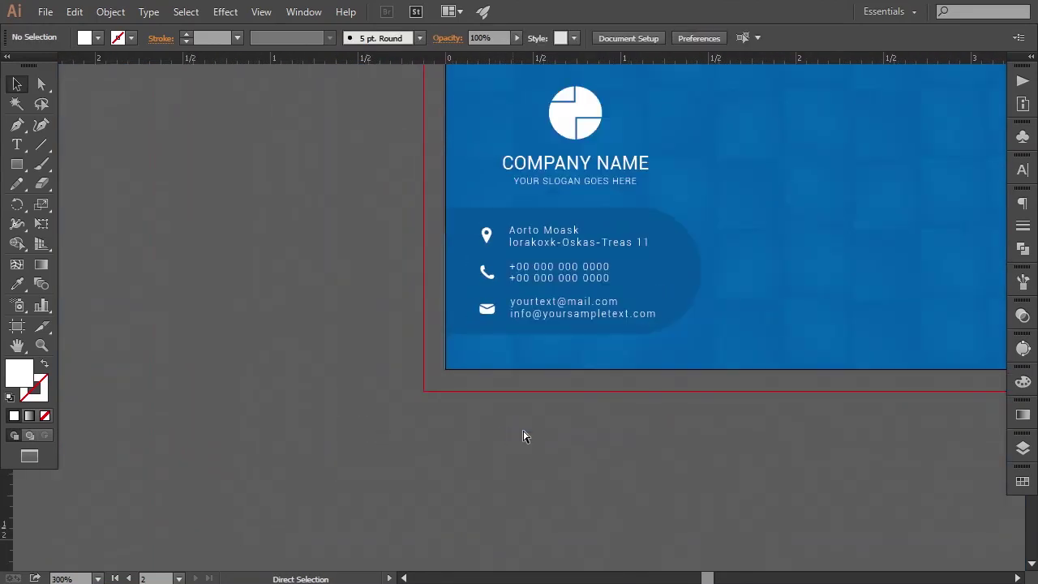
Fine-tune the contact details group slightly upward inside the rounded shape, to about Y 4.244 in.
key("ctrl+plus")
key("ctrl+plus")
key("space")
left_click_drag(610, 411, 525, 451)
key("space")
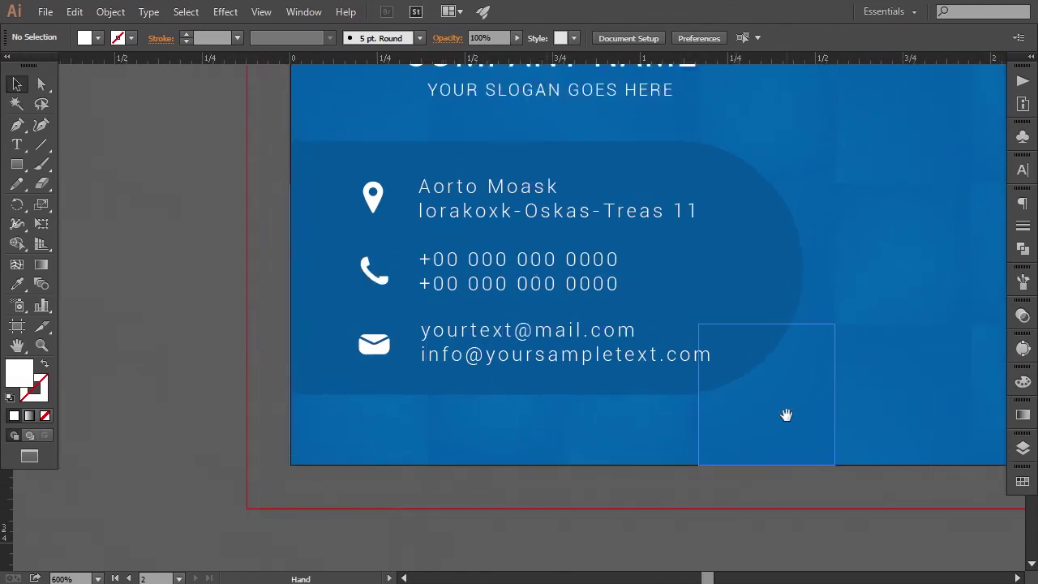
key("ctrl+plus")
key("ctrl+plus")
key("ctrl+plus")
key("ctrl+plus")
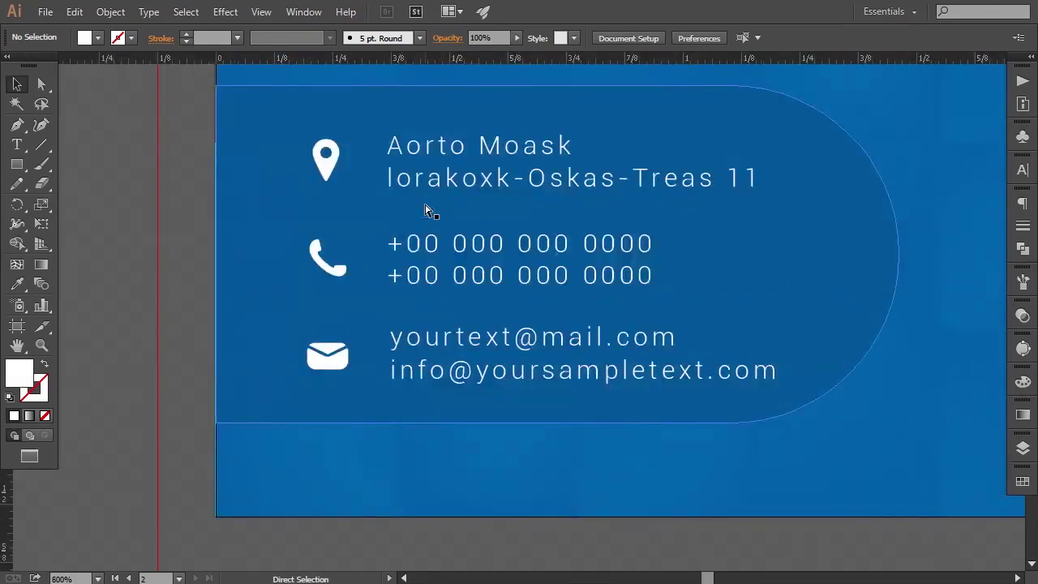
key("space")
left_click_drag(238, 360, 692, 266)
left_click_drag(467, 358, 468, 356)
key("ctrl+minus")
key("ctrl+minus")
key("ctrl+minus")
key("ctrl+minus")
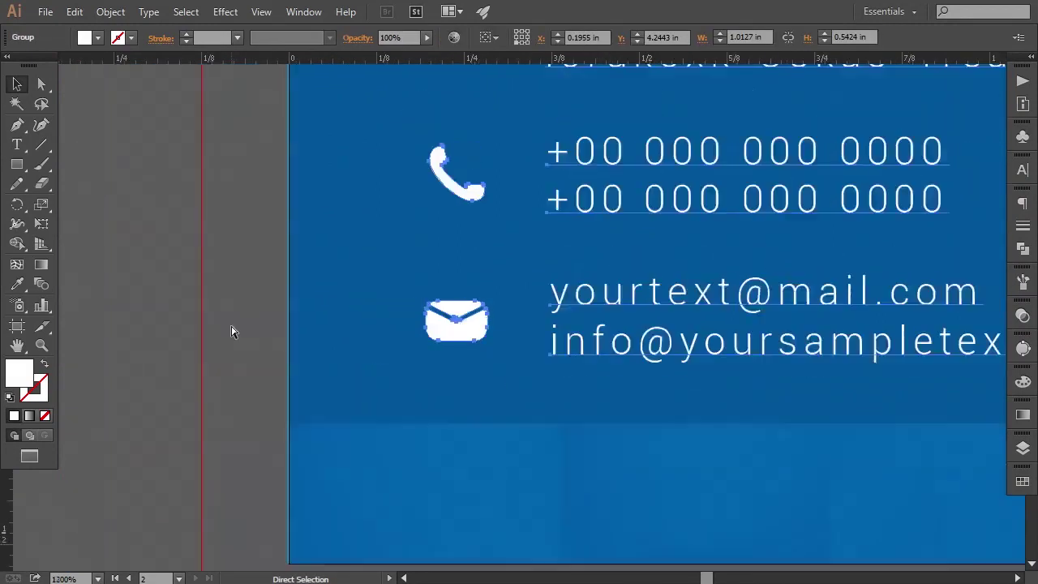
left_click(215, 351)
Raise the rounded blue shape together with the contact details group slightly on the second card side.
key("space")
left_click_drag(560, 398, 419, 452)
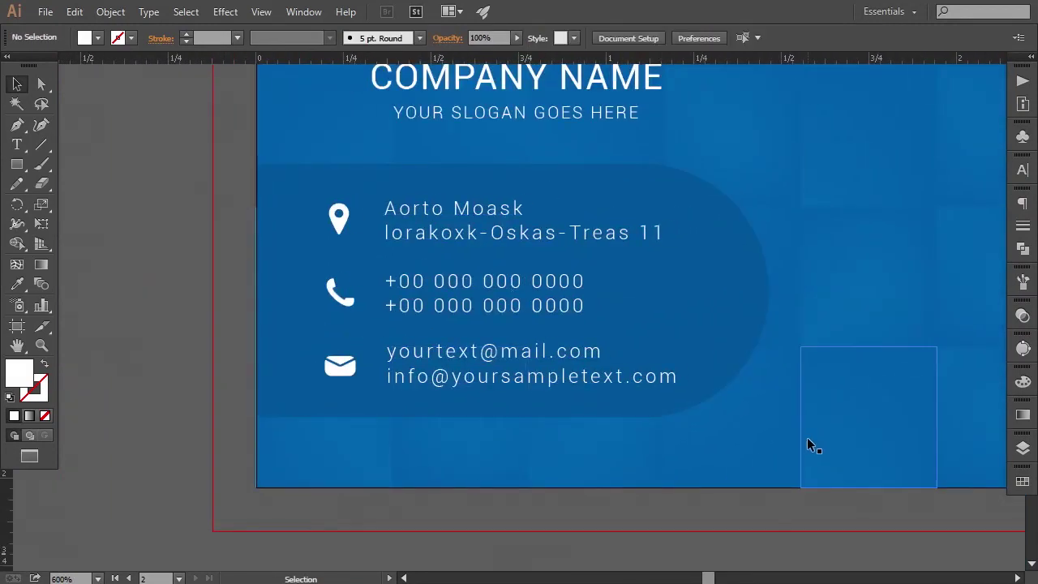
key("ctrl+minus")
key("space")
left_click_drag(723, 360, 681, 379)
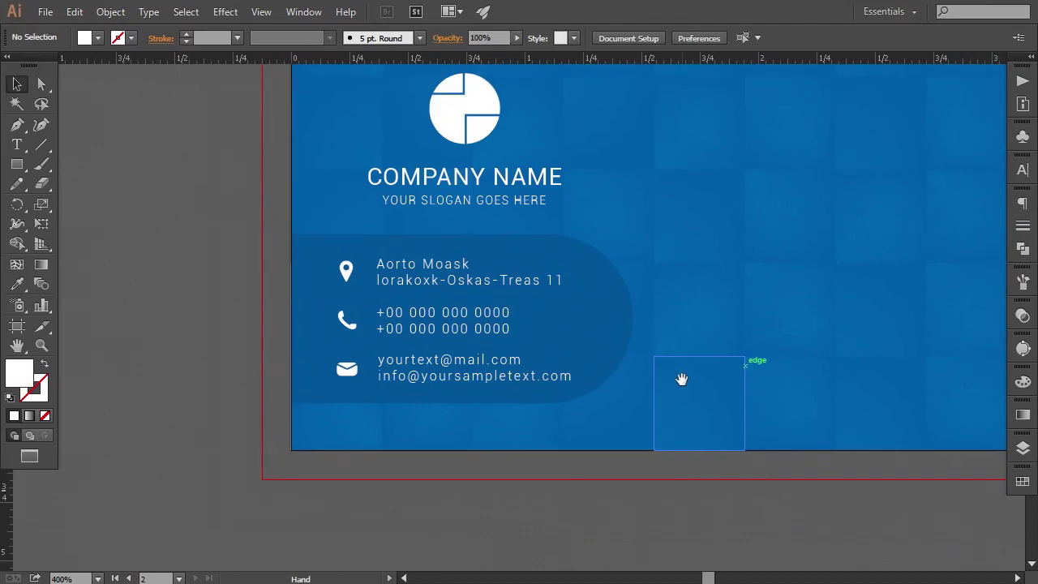
left_click_drag(640, 310, 636, 311)
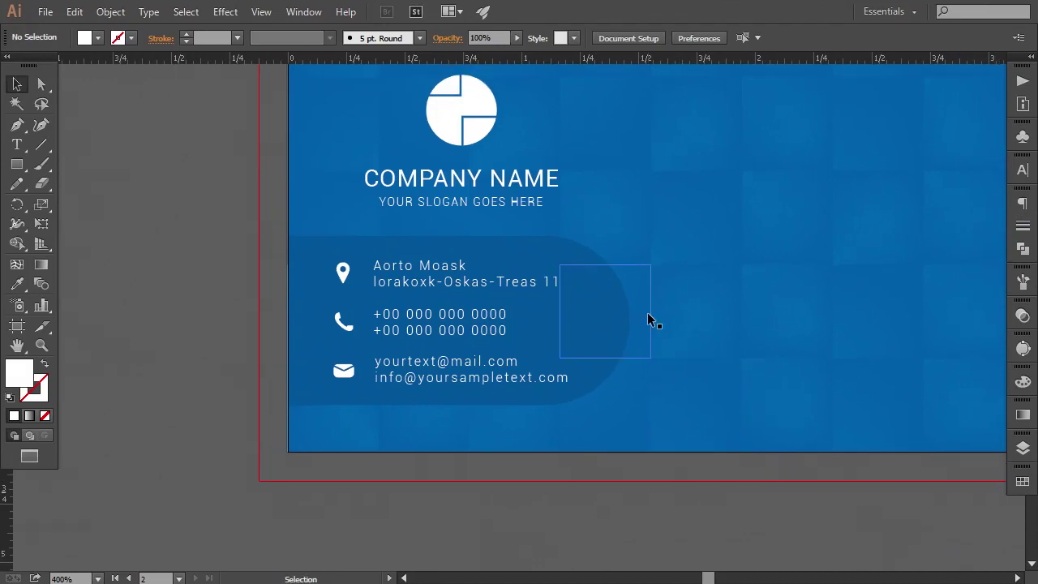
left_click(601, 347)
left_click(490, 379, "shift")
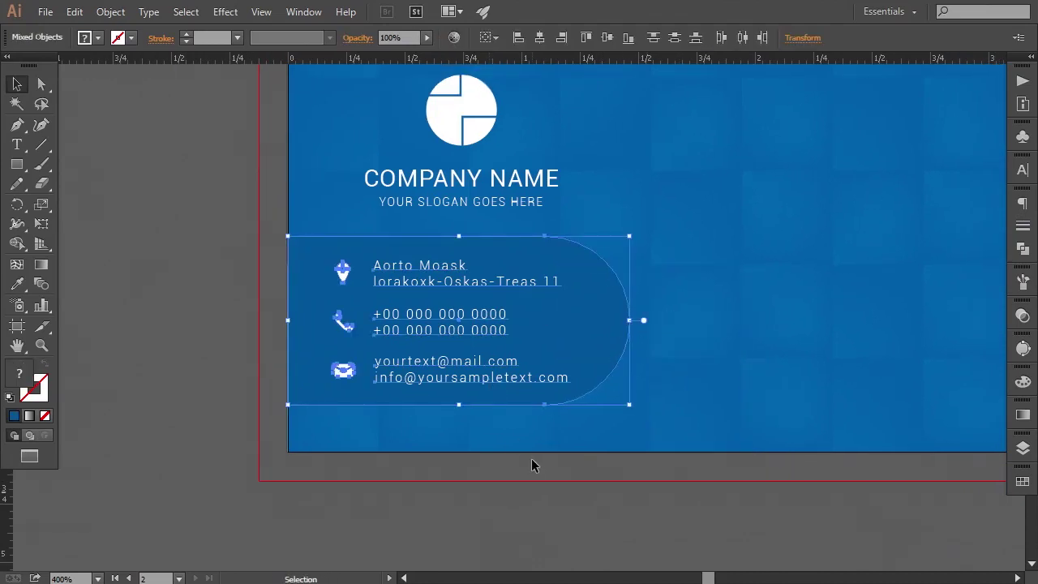
key("ctrl+minus")
key("Up")
key("Up")
key("Up")
key("Up")
key("Up")
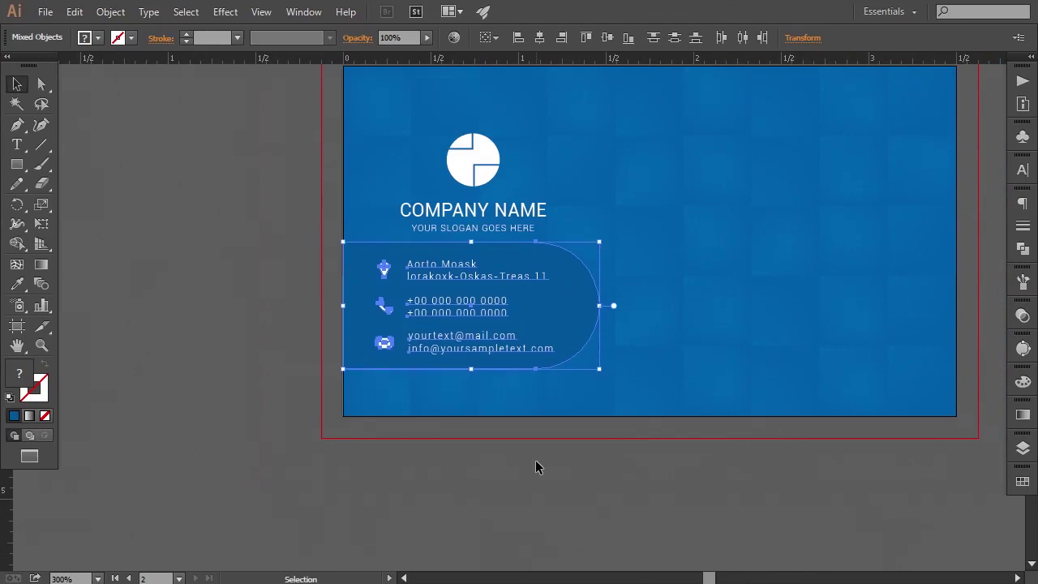
key("Down")
left_click(535, 461)
Scale the logo and company name group down about its centre to roughly 0.787 by 0.538 in.
left_click_drag(509, 411, 491, 443)
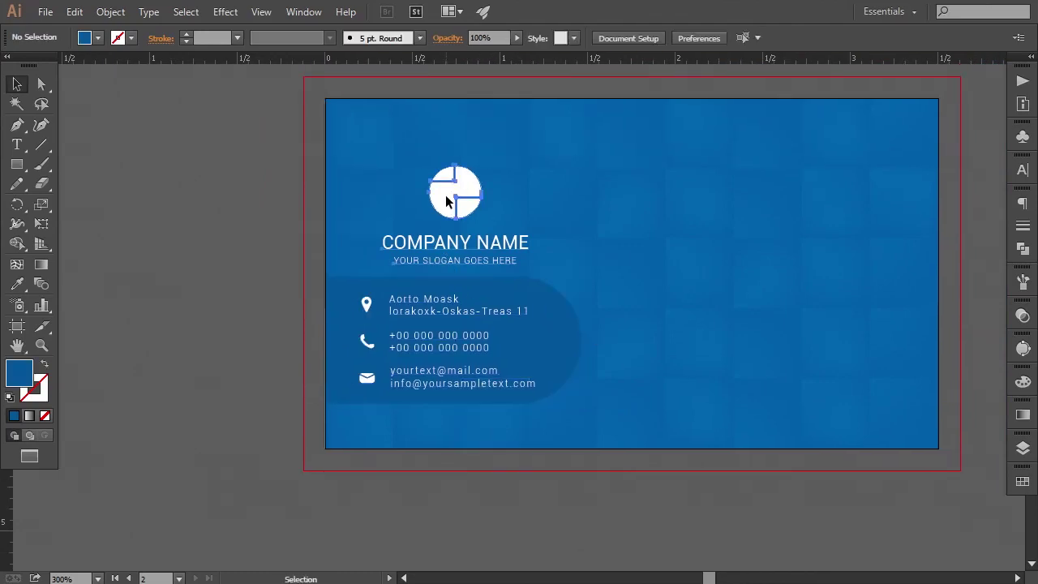
left_click(450, 240)
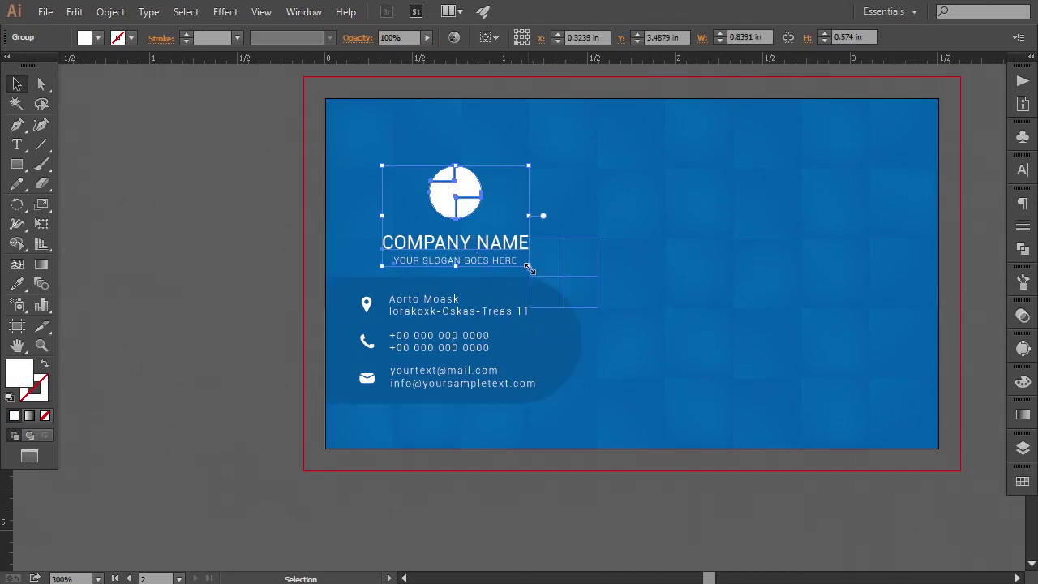
left_click_drag(529, 265, 529, 270)
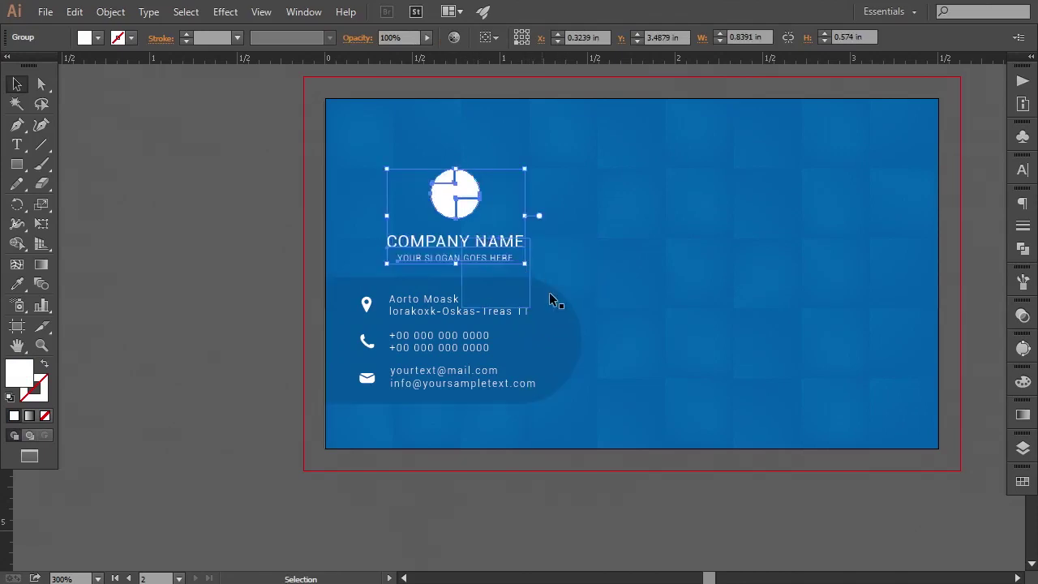
Nudge the logo and company name group left to about X 0.225 in, above the contact panel.
key("Left")
key("Left")
key("Left")
key("Left")
key("Left")
key("Left")
key("Left")
key("Left")
key("Left")
key("Left")
key("Left")
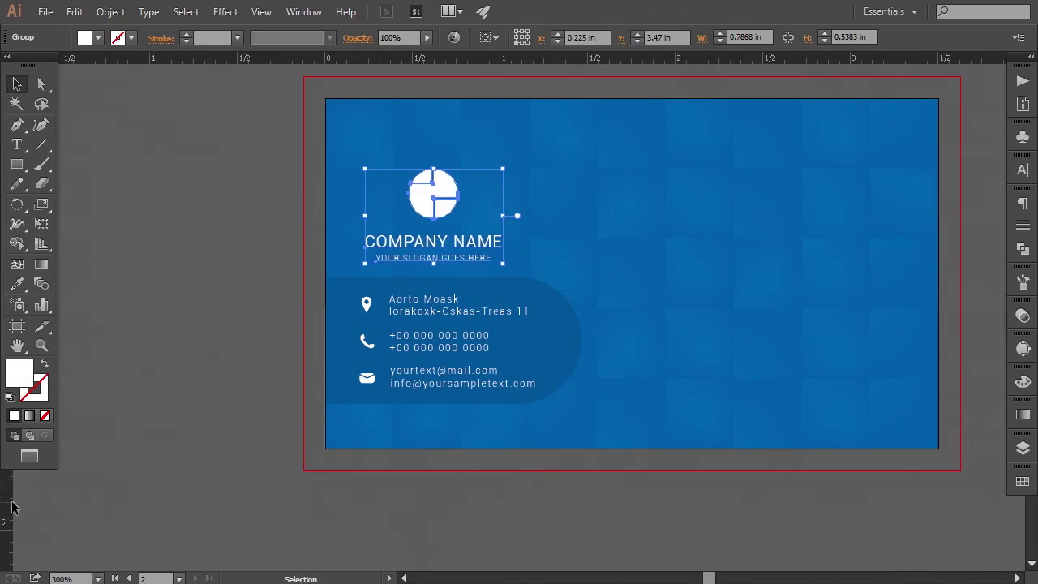
Check the logo group's left edge against a temporary vertical guide at about X 0.181 in, and delete the guide.
left_click_drag(320, 481, 357, 481)
left_click(431, 196)
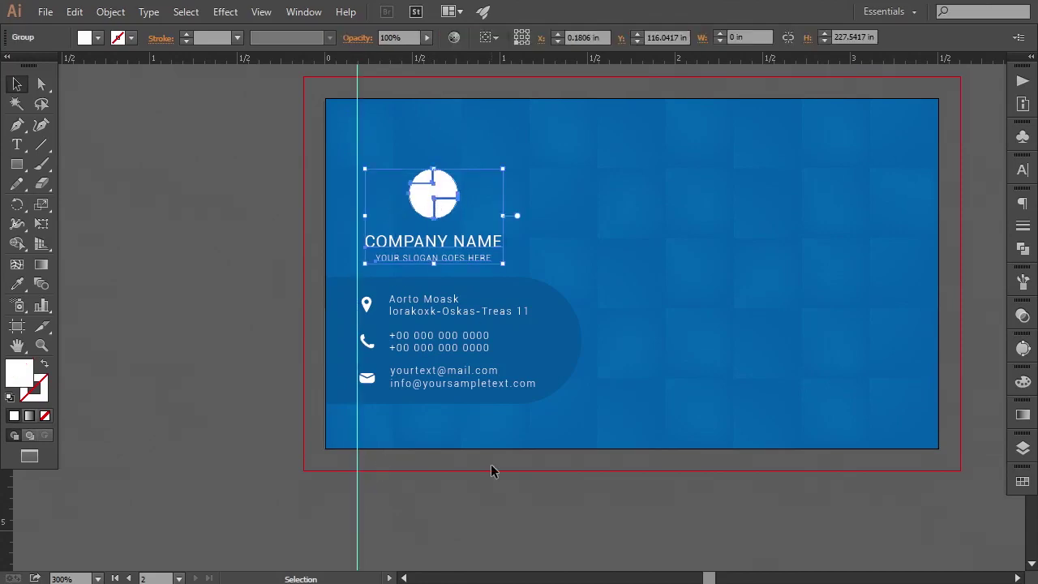
key("Left")
key("Left")
key("Left")
key("Right")
key("Right")
key("Right")
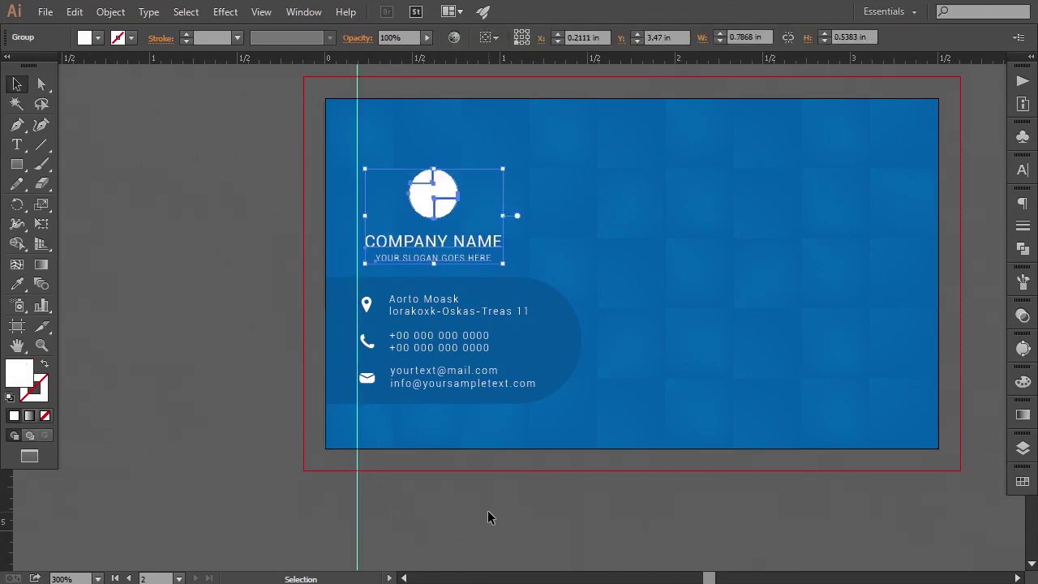
left_click_drag(422, 516, 297, 536)
key("Delete")
Adjust the logo and company name group's horizontal position above the contact panel to about X 0.267 in.
left_click(436, 187)
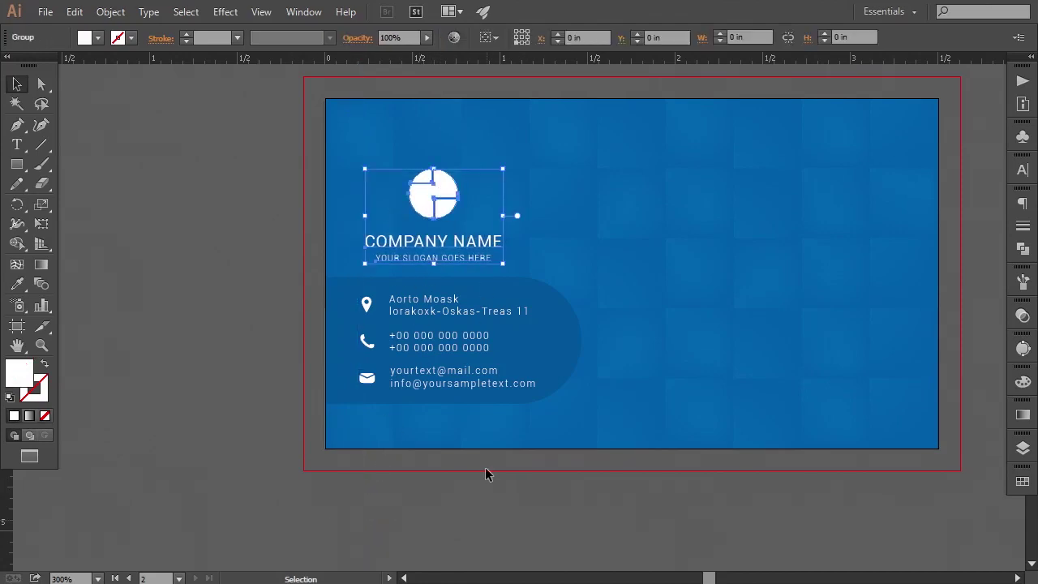
key("Left")
left_click(474, 508)
key("ctrl+minus")
left_click(459, 233)
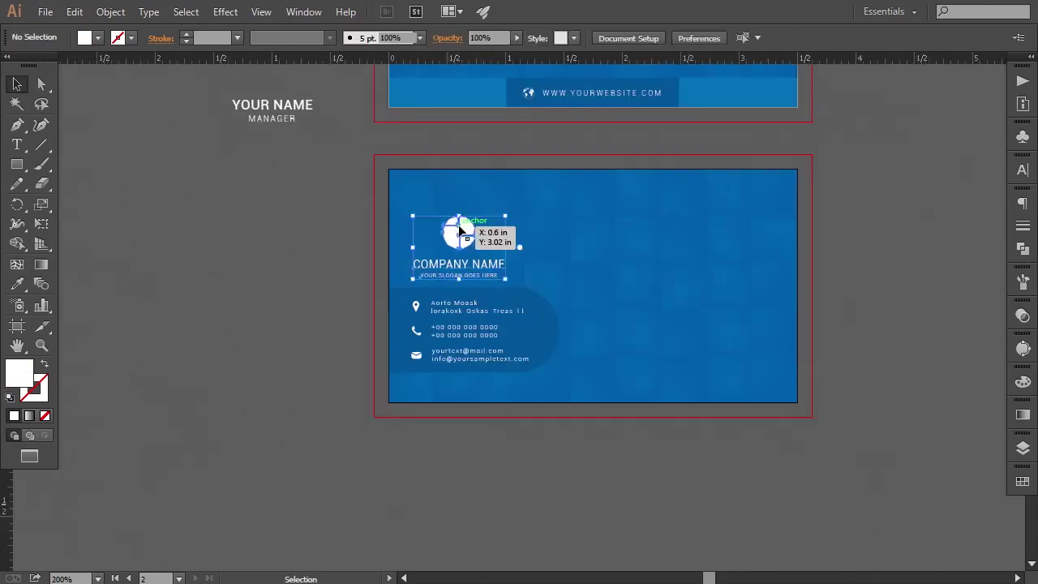
left_click(515, 507)
left_click_drag(577, 480, 532, 485)
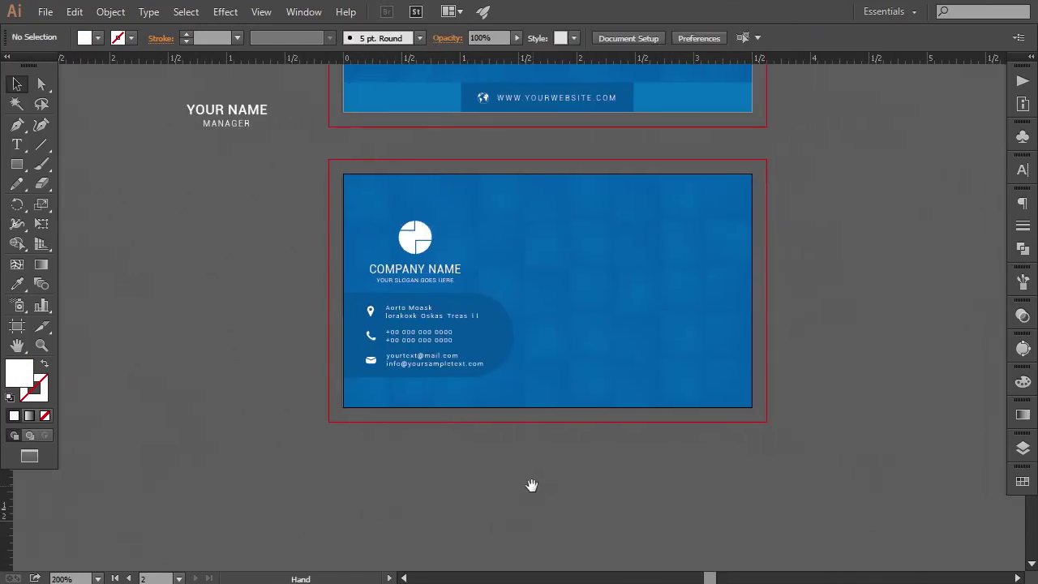
left_click(426, 243)
key("Right")
key("Right")
key("Right")
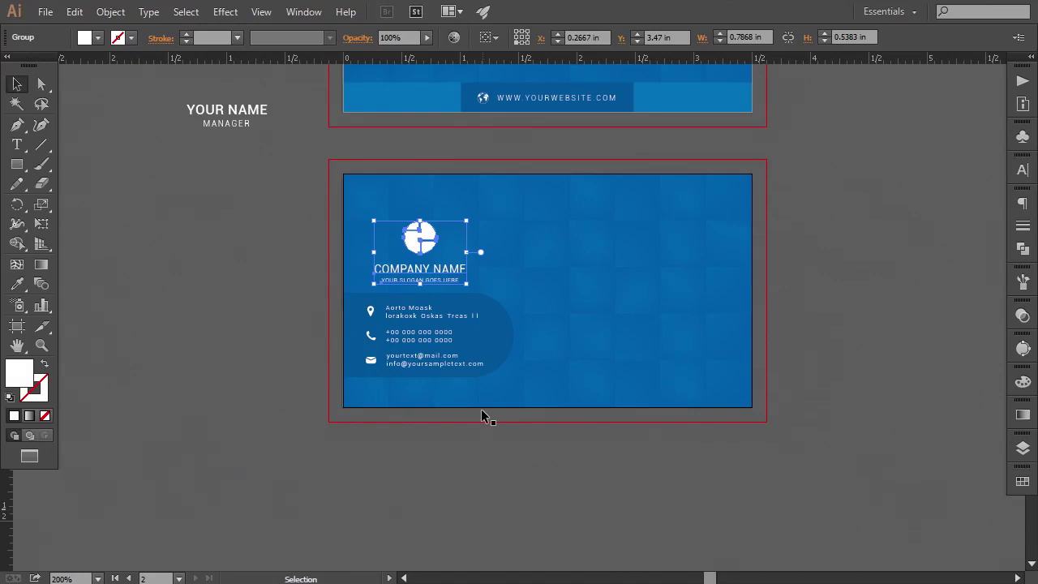
left_click(454, 469)
Draw a white circle about 0.52 in wide with the Ellipse tool and place it on the second card's right half.
key("ctrl+minus")
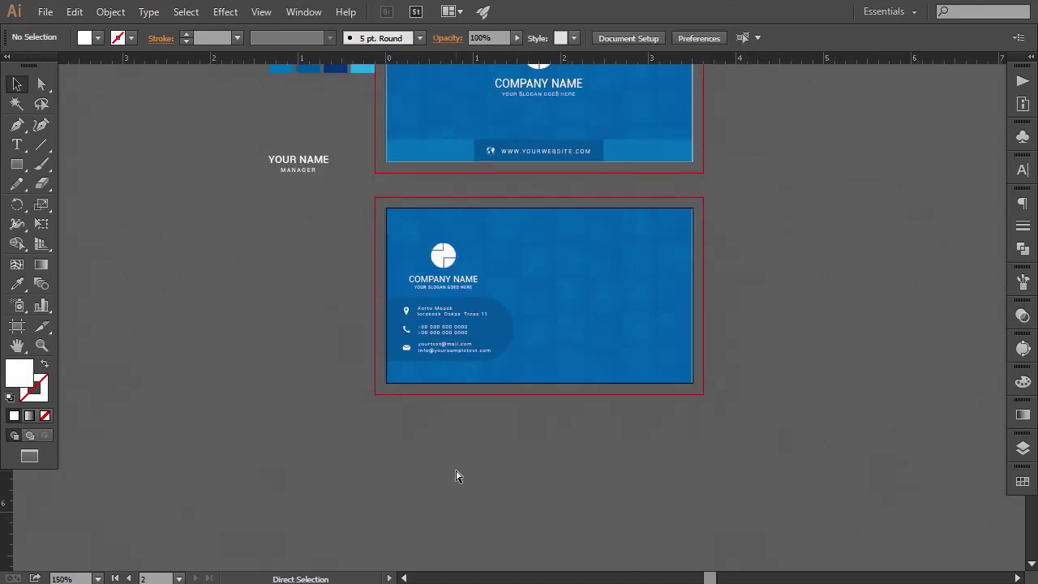
key("ctrl+plus")
left_click_drag(605, 369, 532, 401)
left_click_drag(17, 164, 65, 202)
mouse_move(177, 277)
left_mouse_down()
mouse_move(205, 337)
mouse_move(521, 412)
mouse_move(576, 299)
left_mouse_up()
left_click(18, 87)
left_click(146, 276)
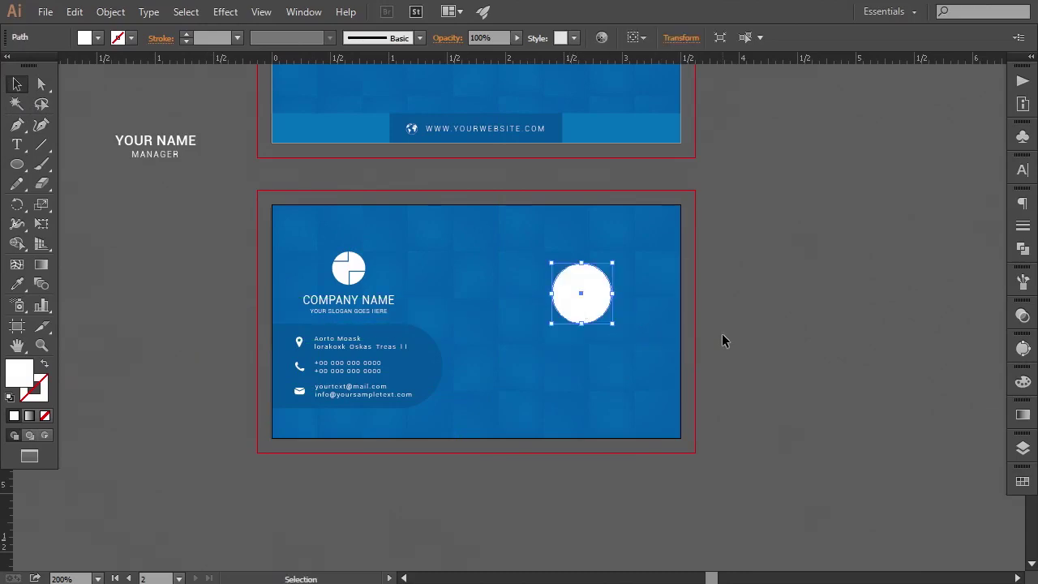
Paste a copy of the white circle in front of the original and shrink it about its centre to about 0.48 in.
left_click(74, 12)
left_click(130, 78)
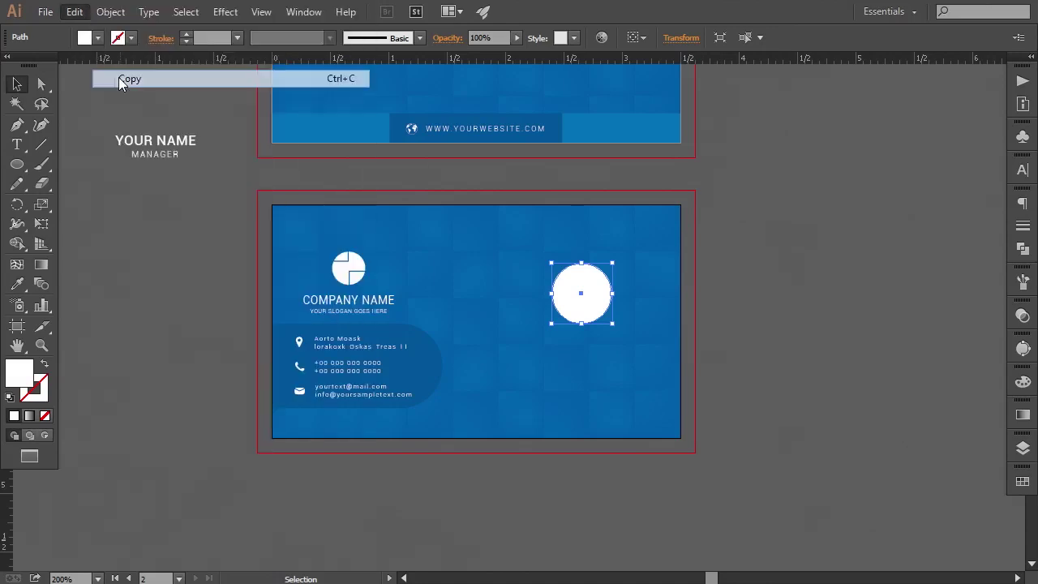
left_click(77, 13)
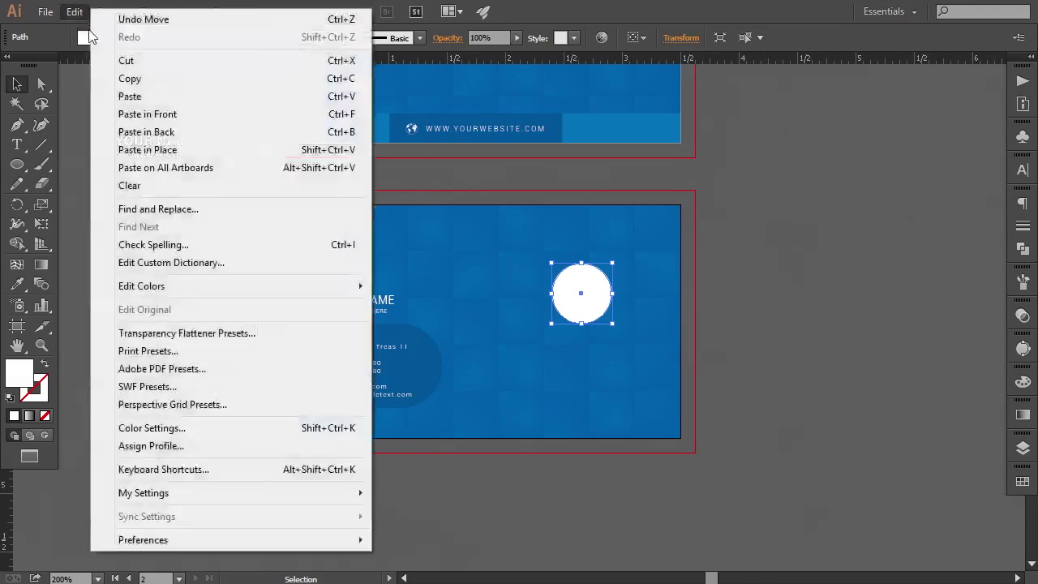
left_click(143, 117)
key("ctrl+equal")
key("ctrl+equal")
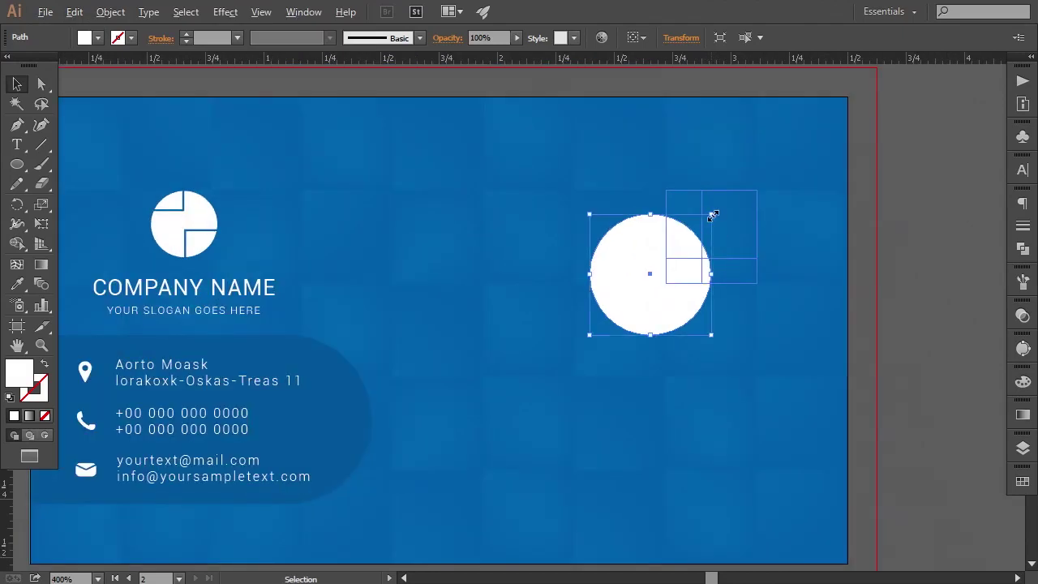
left_click_drag(710, 214, 708, 218)
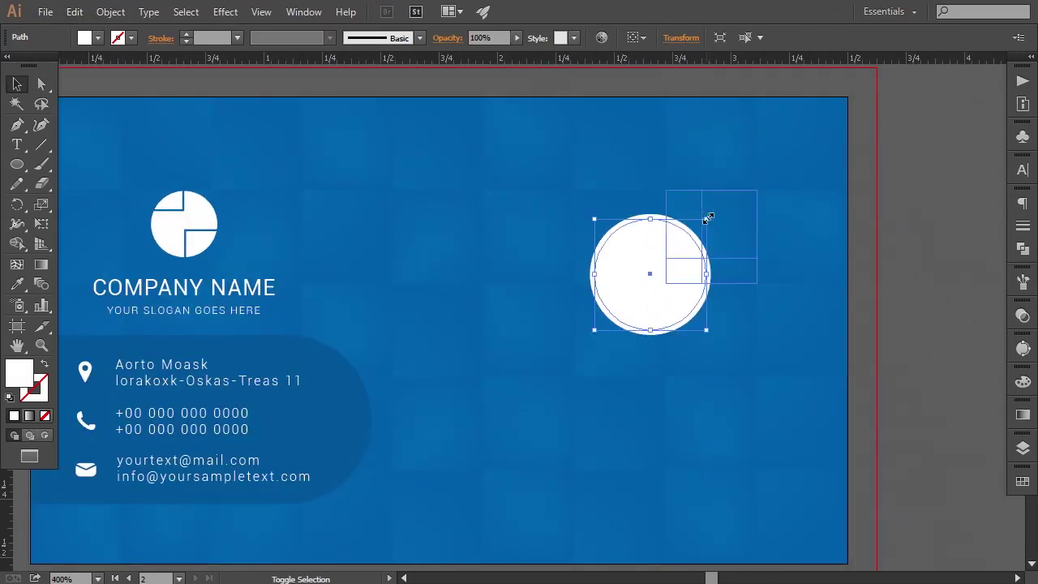
Place the linked photo black-and-white-fun-happy-91227 from the Desktop onto the card below the white circles.
left_click(44, 12)
left_click(123, 290)
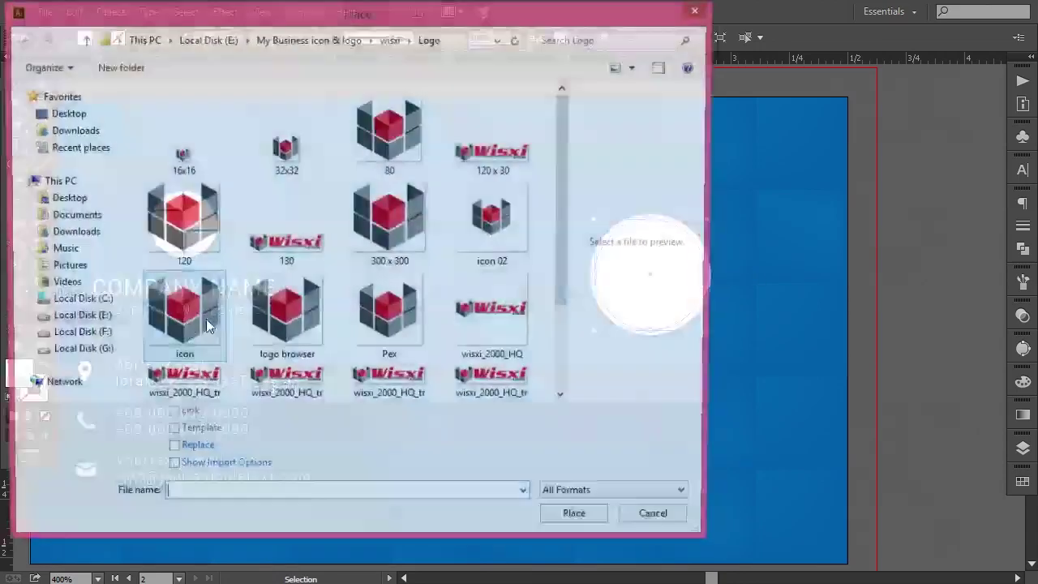
left_click(69, 116)
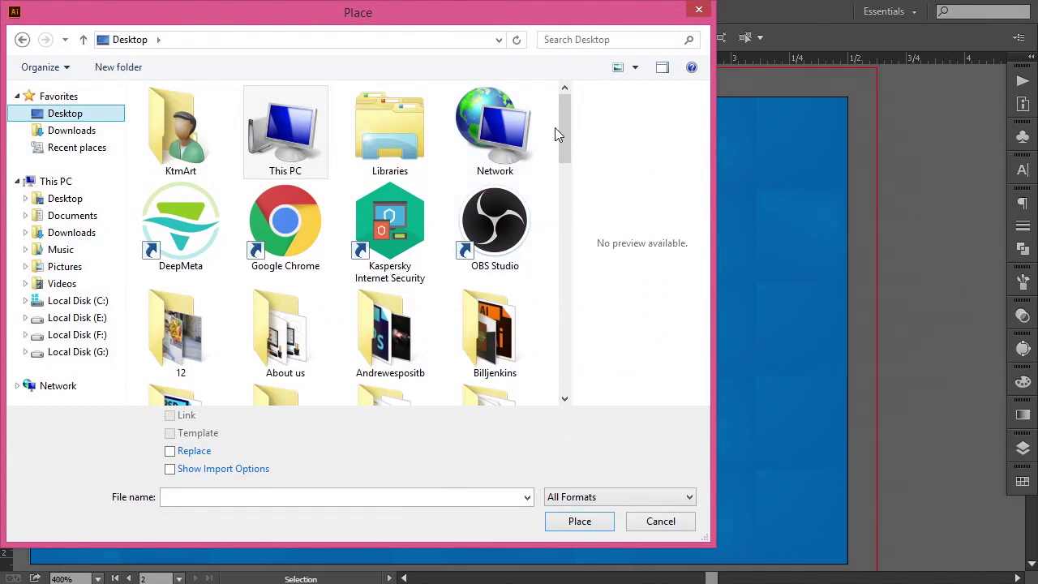
left_click_drag(565, 142, 570, 325)
left_click(394, 146)
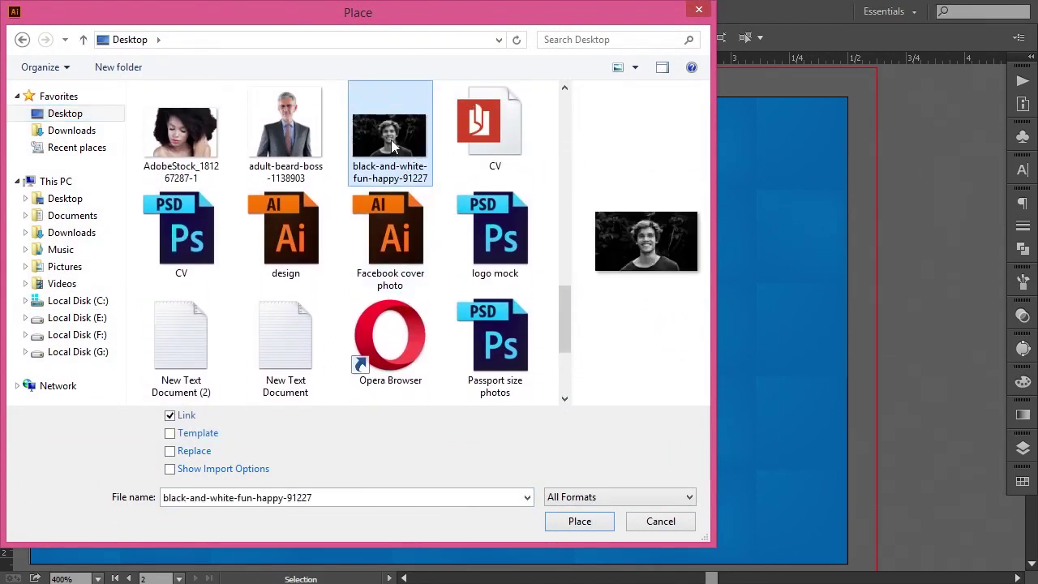
left_click(579, 522)
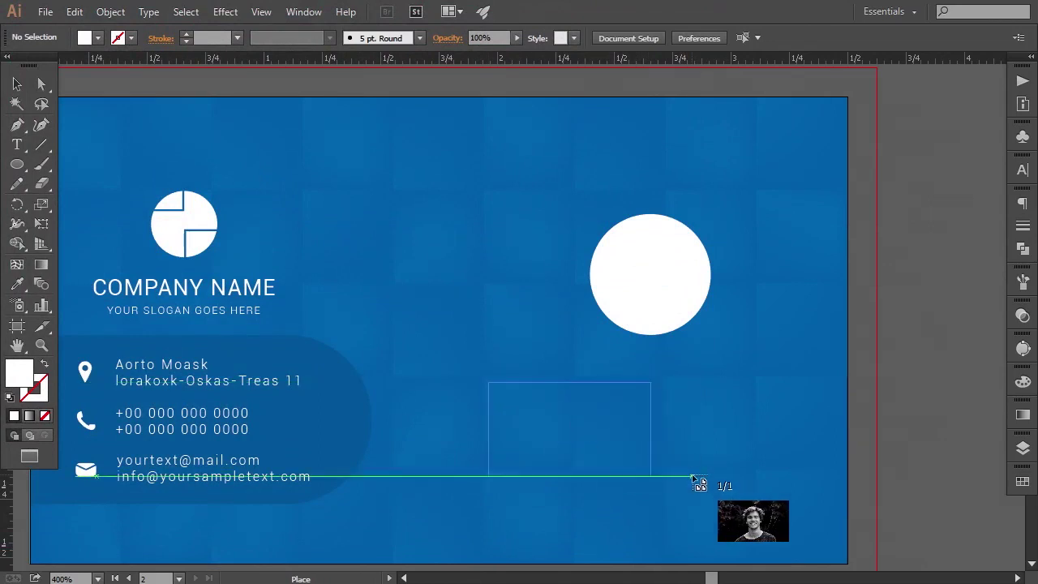
left_click_drag(695, 478, 696, 480)
Move the photo over the lower half of the white circles and bring the smaller circle to the front.
left_click(1023, 447)
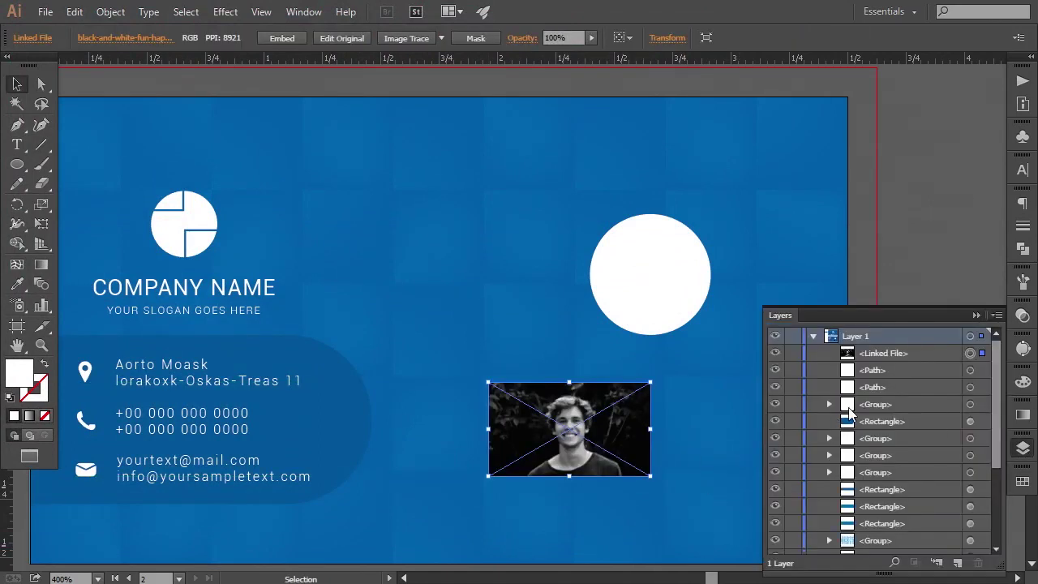
left_click_drag(584, 434, 666, 326)
right_click(656, 262)
mouse_move(792, 484)
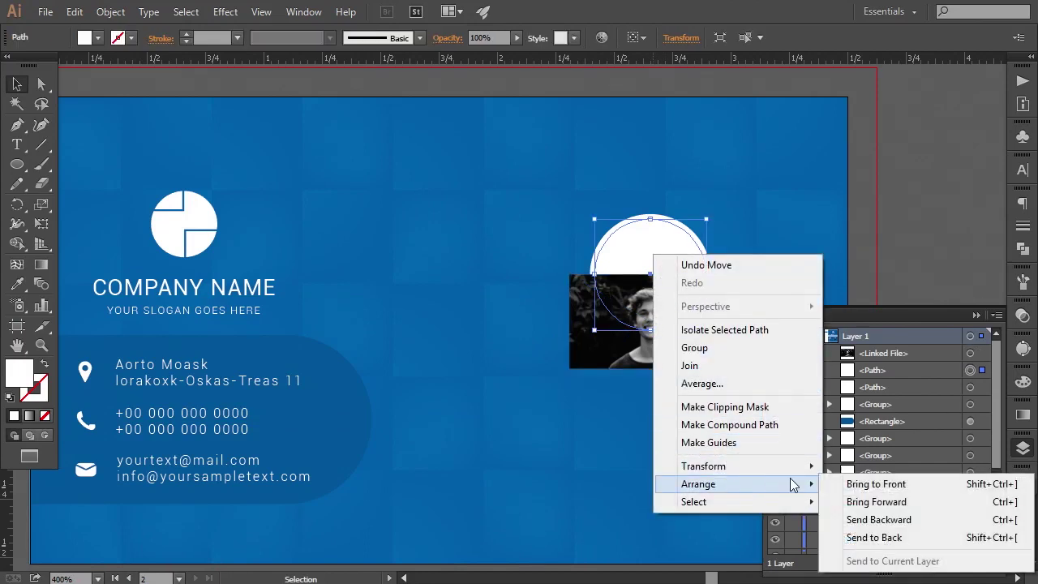
left_click(844, 485)
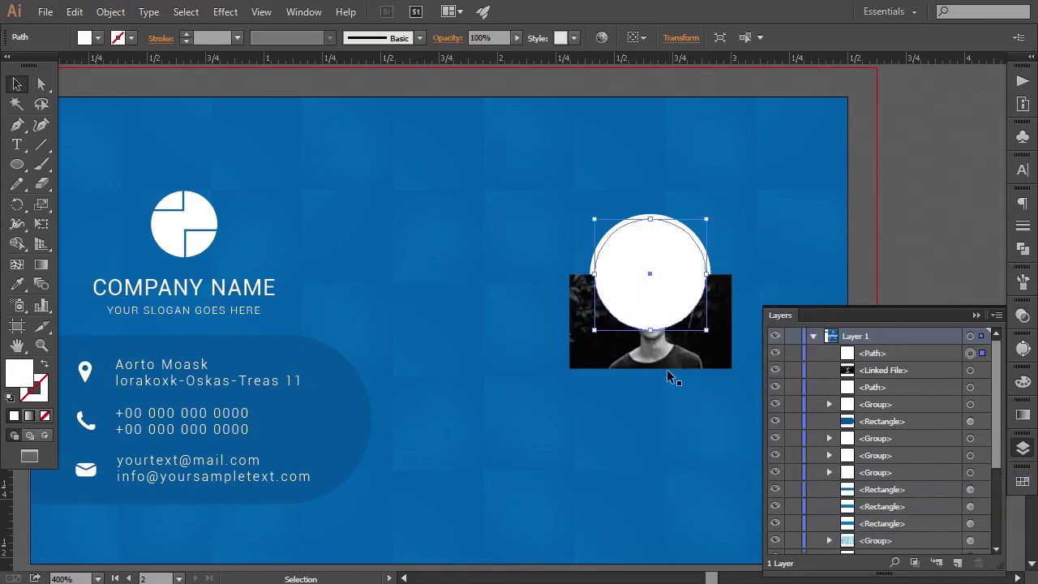
Clip the portrait photo to the smaller white circle with a clipping mask.
left_click(665, 361, "shift")
left_click(110, 12)
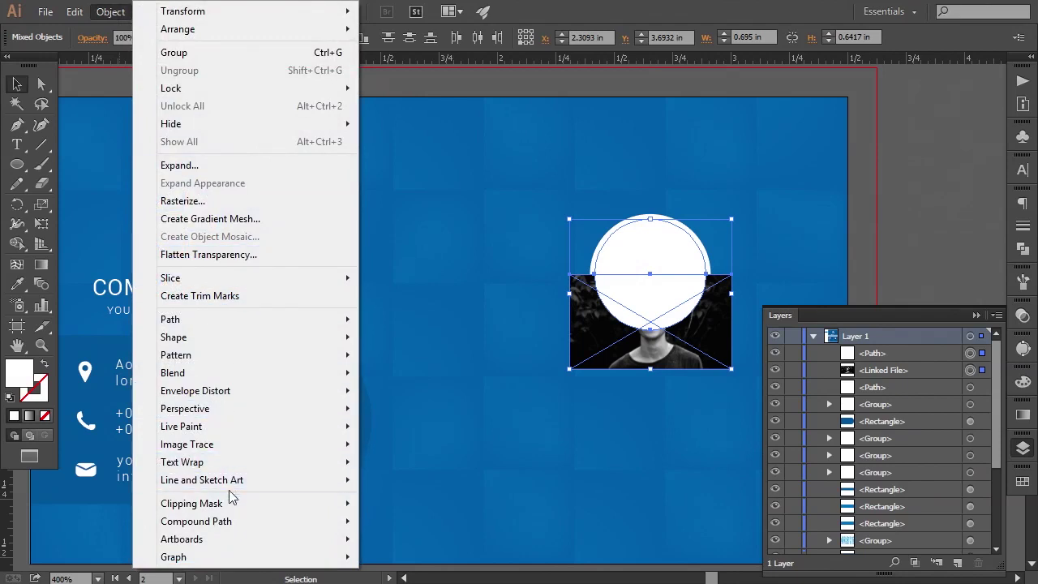
mouse_move(345, 503)
left_click(395, 502)
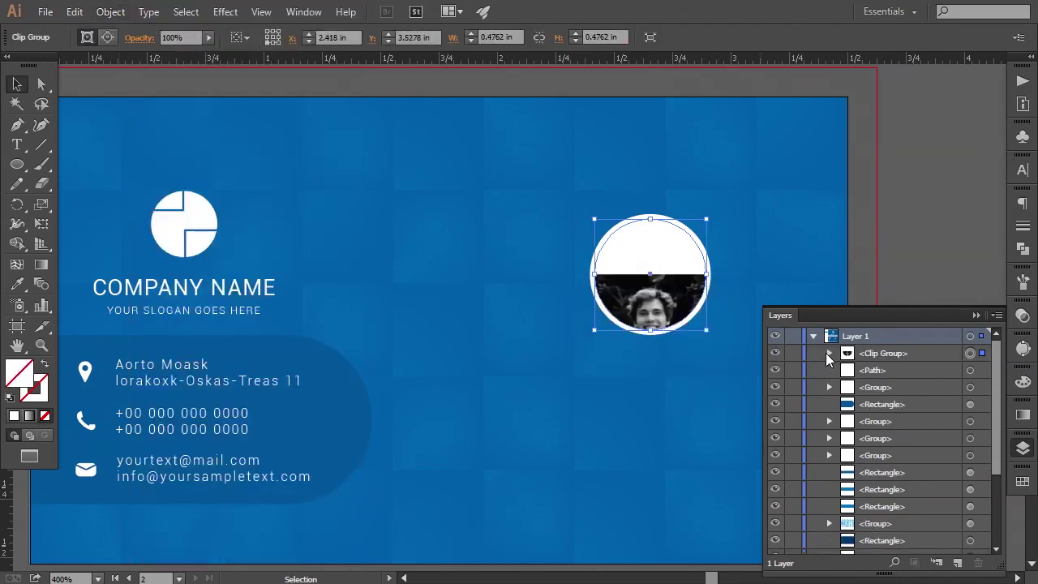
Enlarge and reposition the linked photo inside the clip group so the man's face and shoulders fill the circle.
left_click(829, 354)
left_click(971, 388)
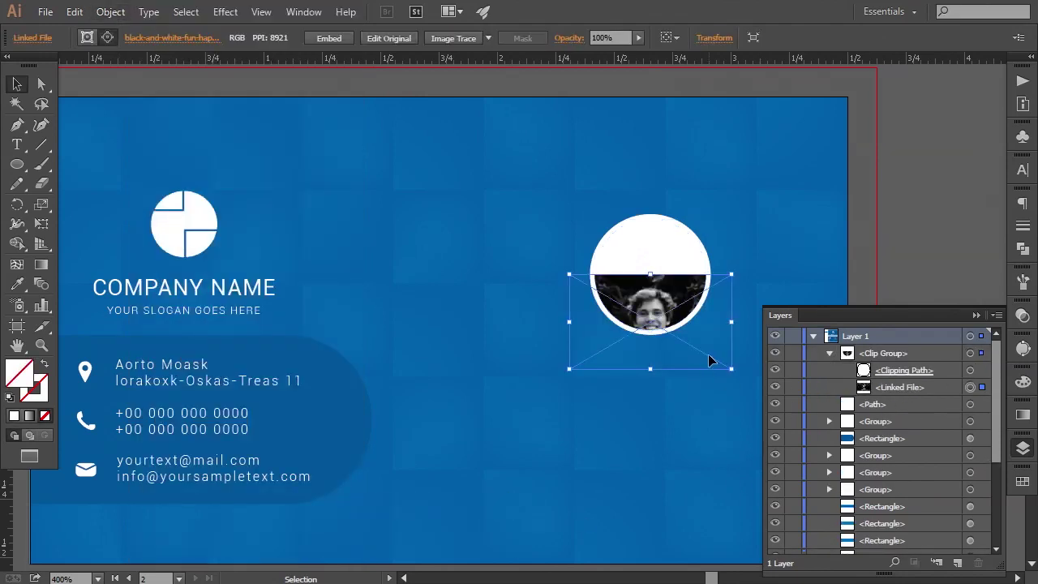
left_click_drag(707, 354, 759, 337)
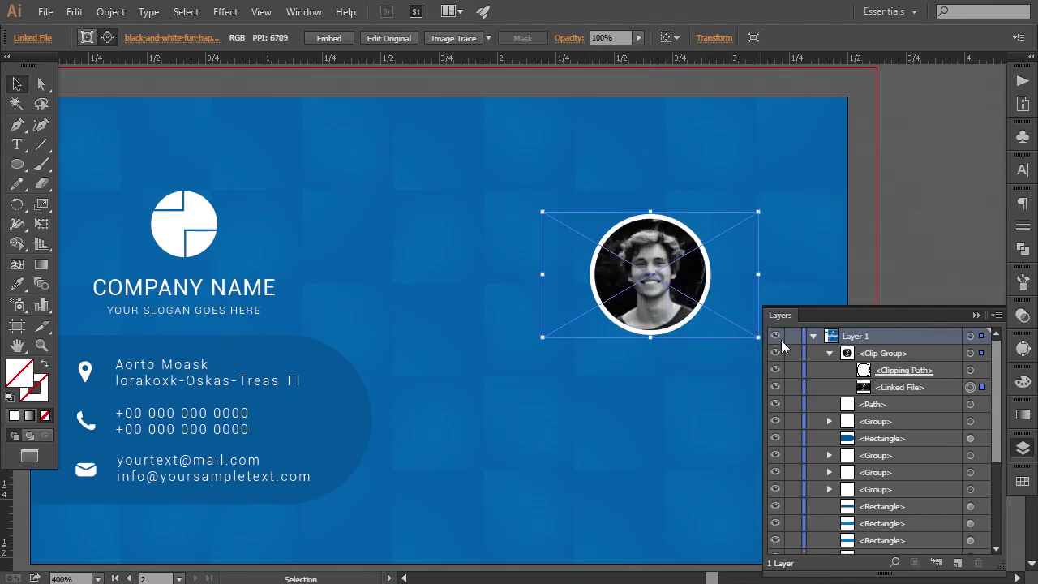
left_click(884, 257)
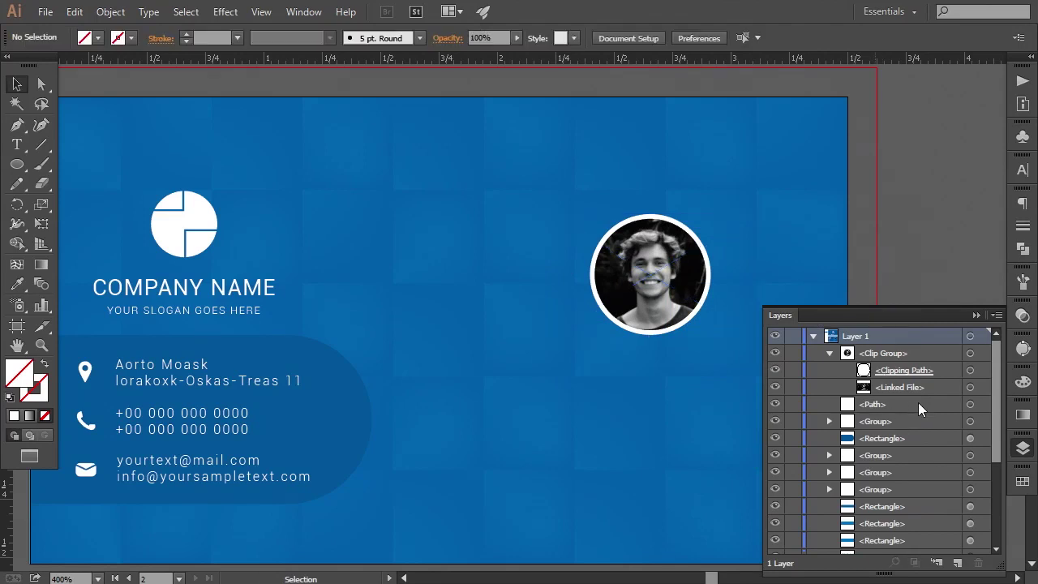
Paste a copy of the clipping circle in front and move the copy out of the clip group to the top of Layer 1.
left_click(970, 371)
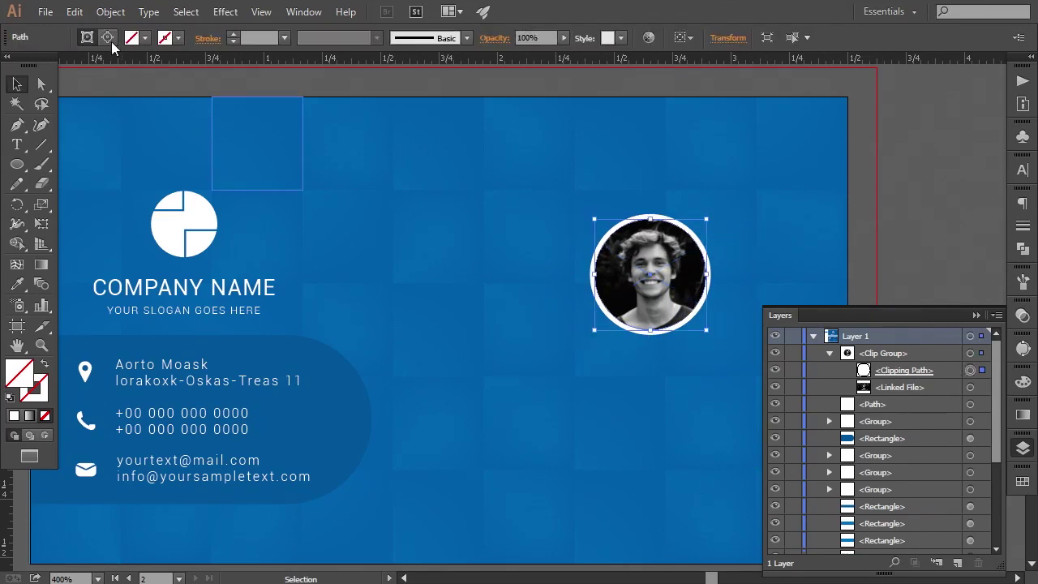
left_click(74, 11)
left_click(128, 79)
left_click(74, 11)
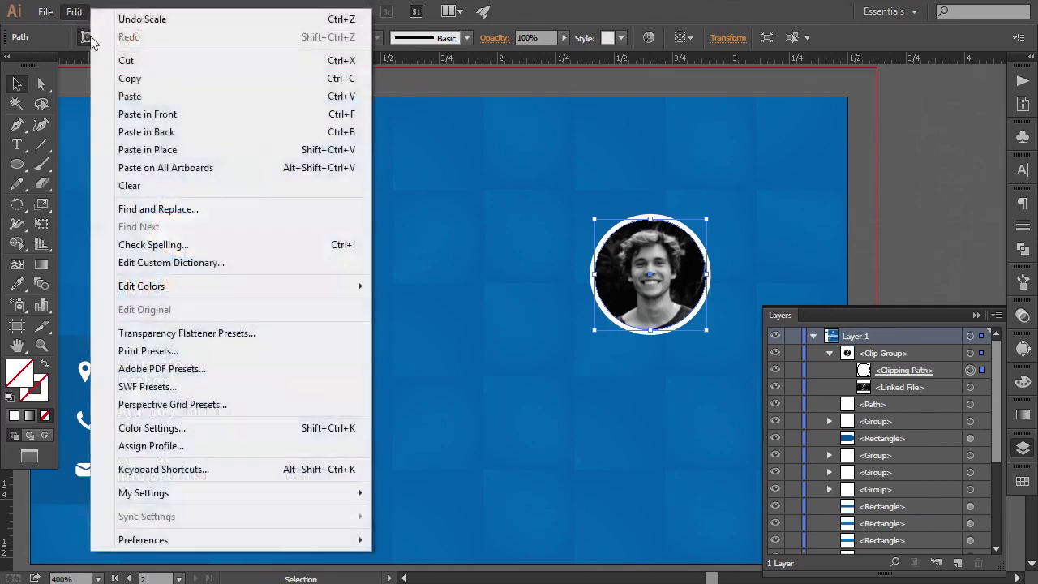
left_click(147, 113)
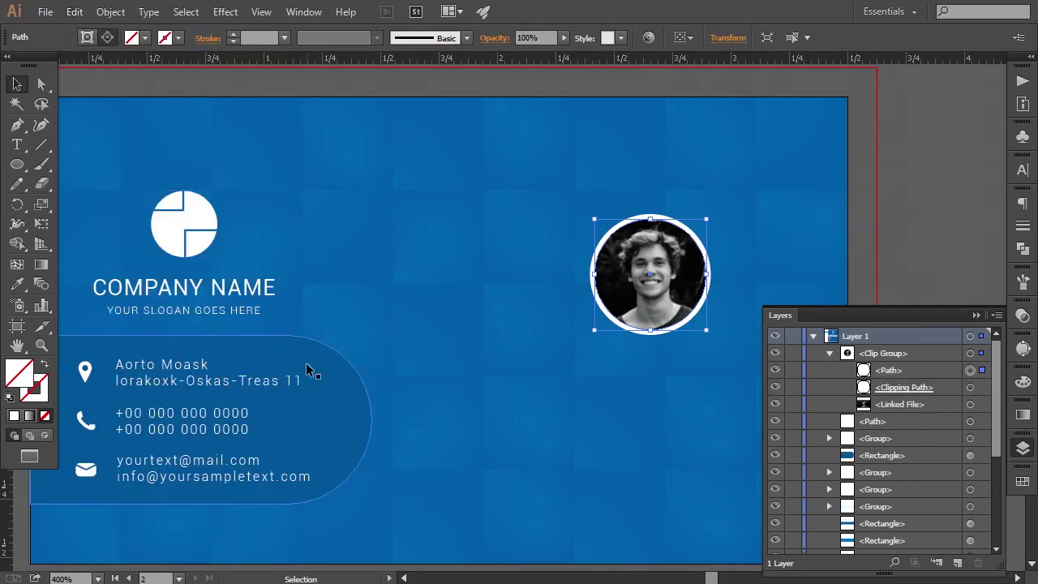
left_click_drag(900, 370, 889, 355)
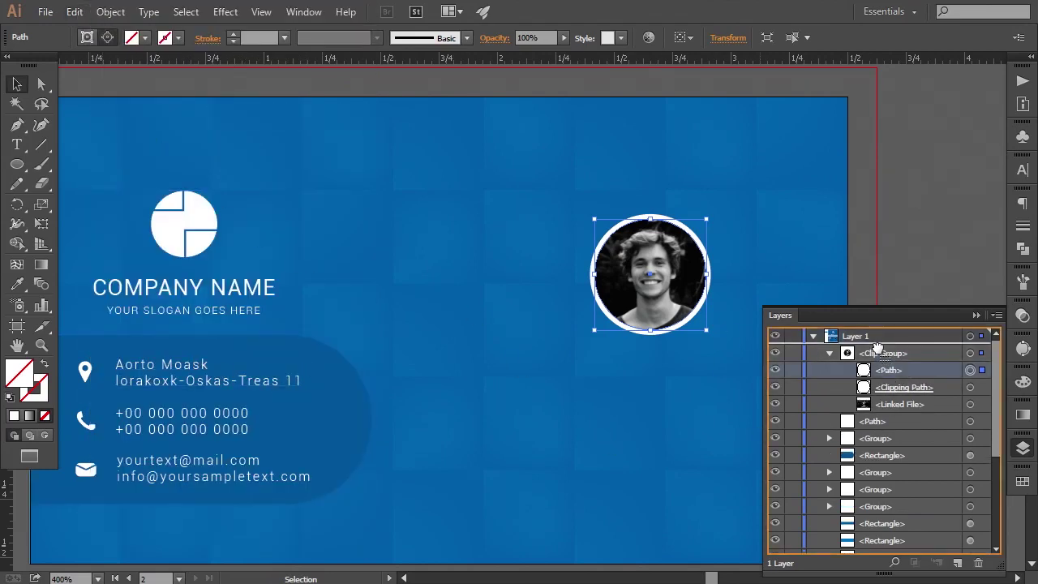
Fill the copied circle with the light blue of the fourth colour swatch beside the first card using the Eyedropper.
left_click(17, 284)
key("ctrl+minus")
key("ctrl+minus")
left_click_drag(238, 201, 260, 363)
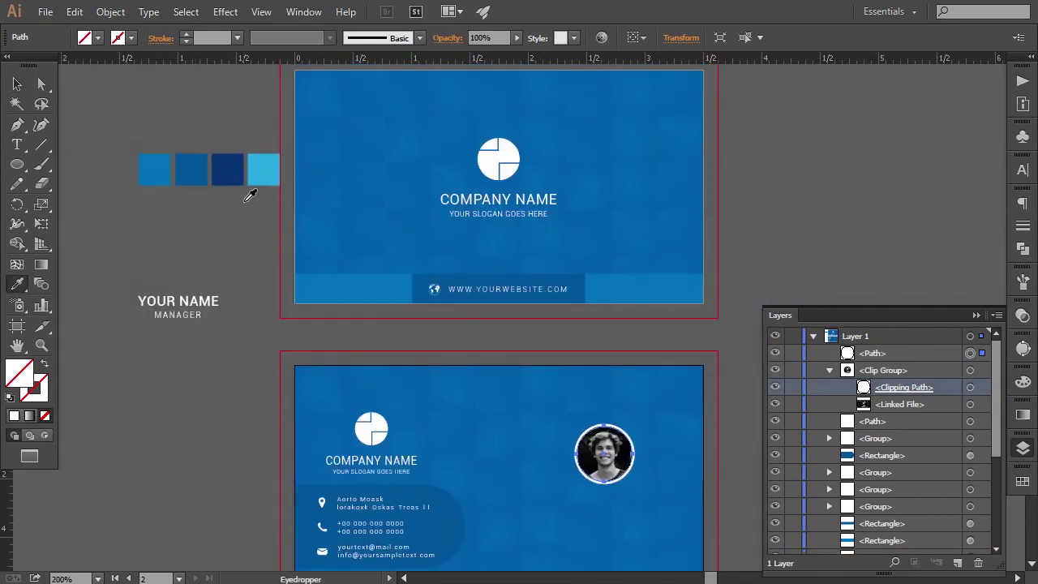
left_click(261, 177)
left_click(14, 86)
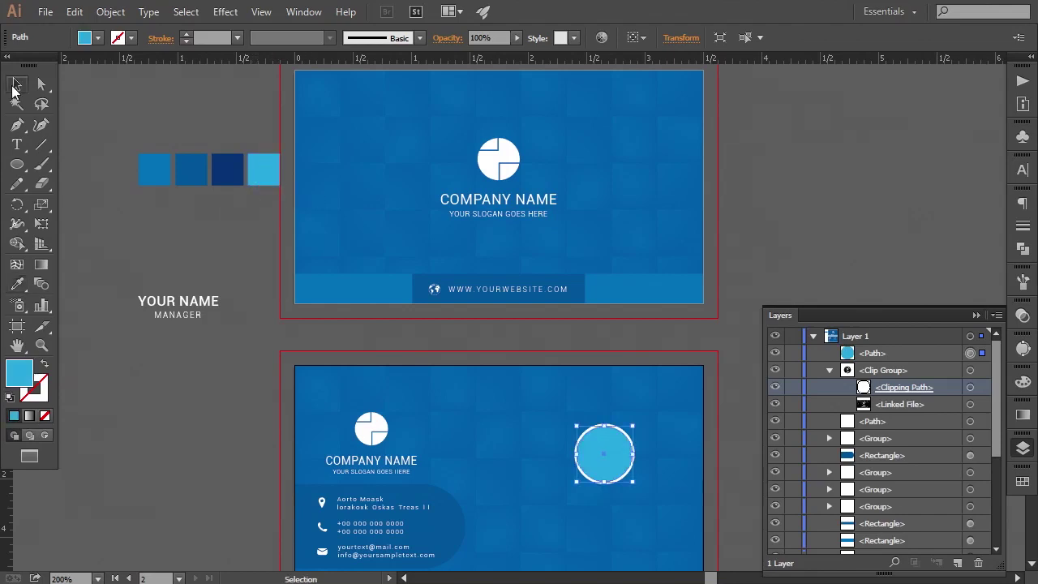
Set the light blue circle's blend mode to Screen so it tints the portrait.
left_click(1023, 322)
left_click(874, 325)
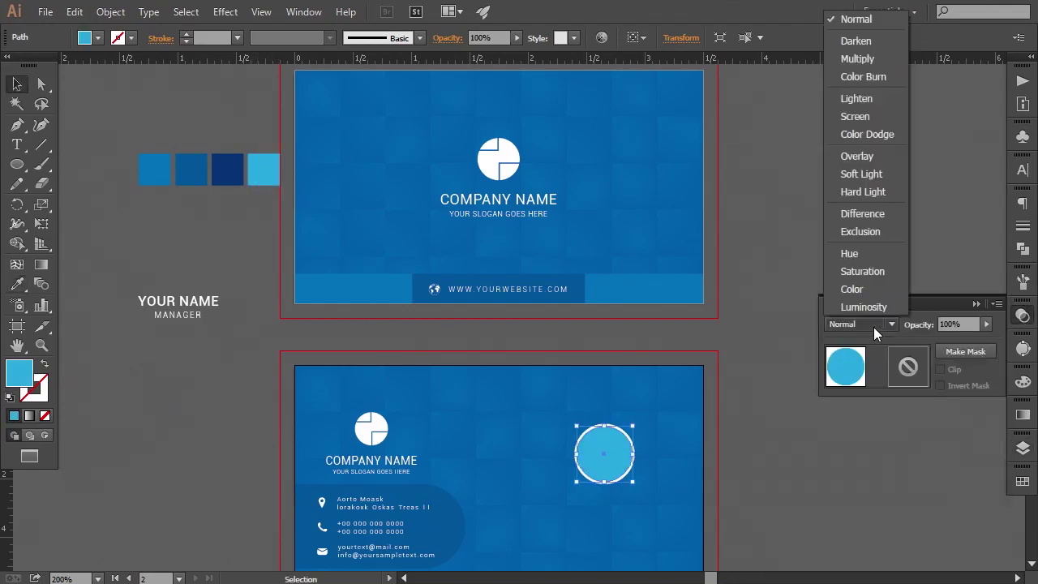
left_click(853, 117)
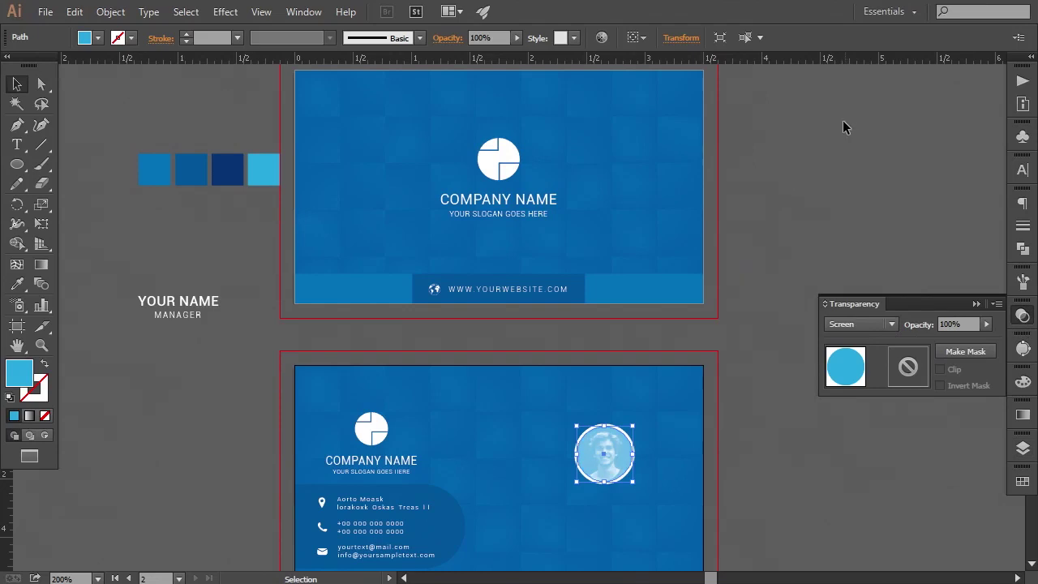
left_click(976, 304)
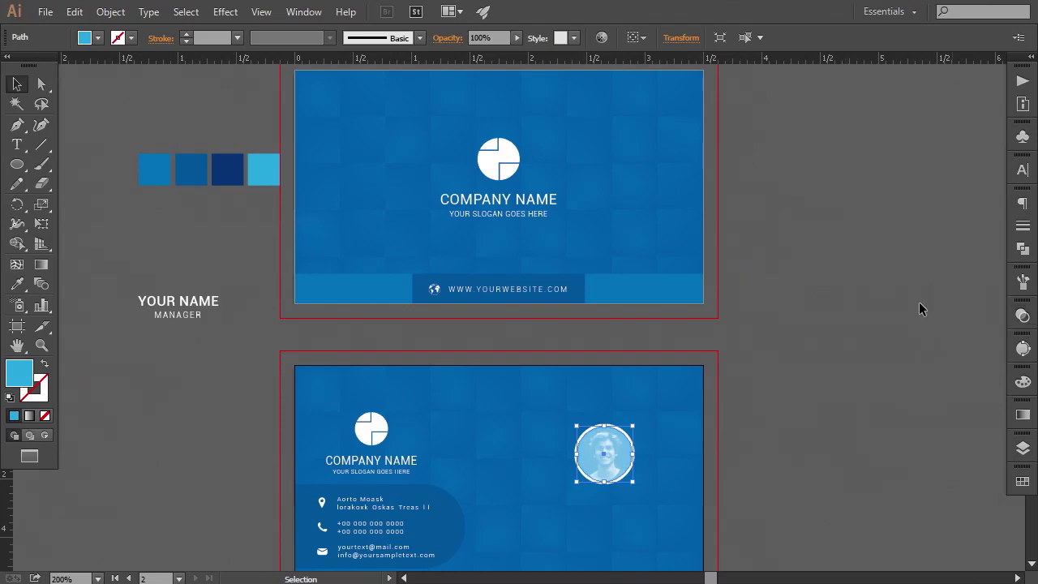
left_click(78, 147)
Shrink the outer white circle slightly about its centre to leave a thinner ring around the portrait.
key("ctrl+plus")
left_click_drag(719, 479, 675, 342)
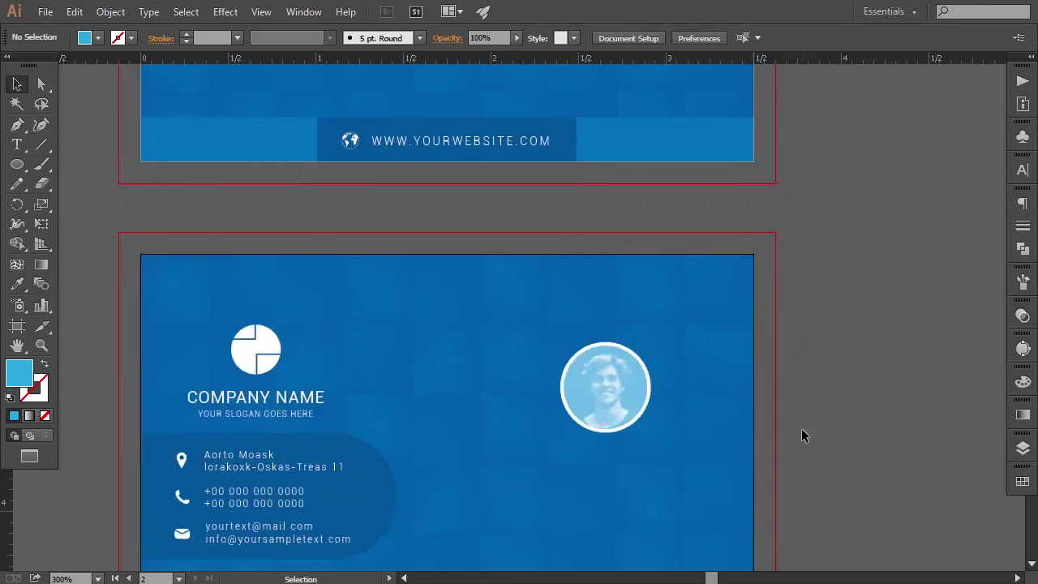
key("ctrl+plus")
key("ctrl+plus")
key("ctrl+plus")
left_click_drag(792, 433, 537, 375)
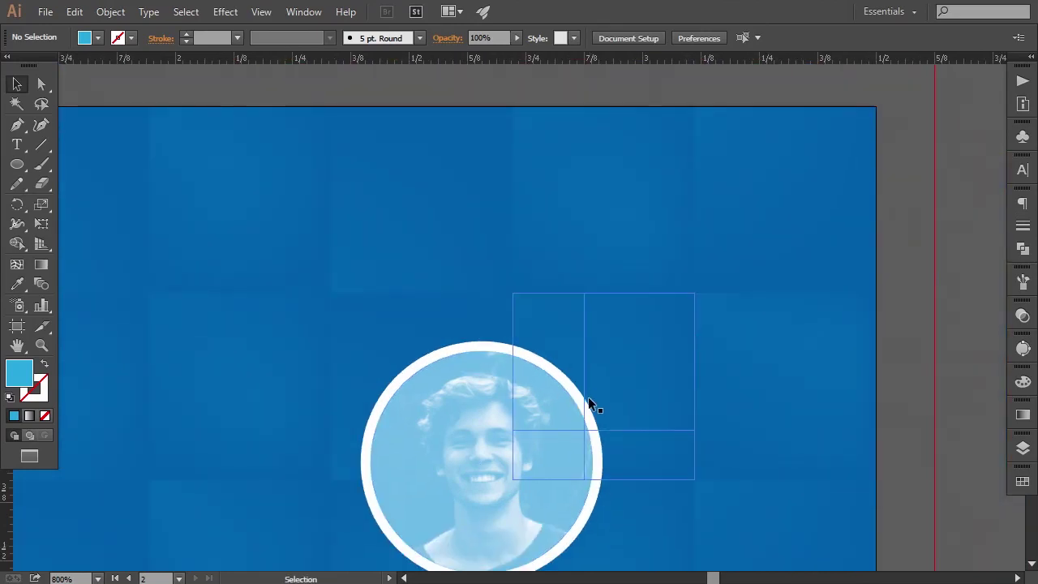
left_click(590, 401)
left_click_drag(603, 343, 599, 344)
left_click(880, 434)
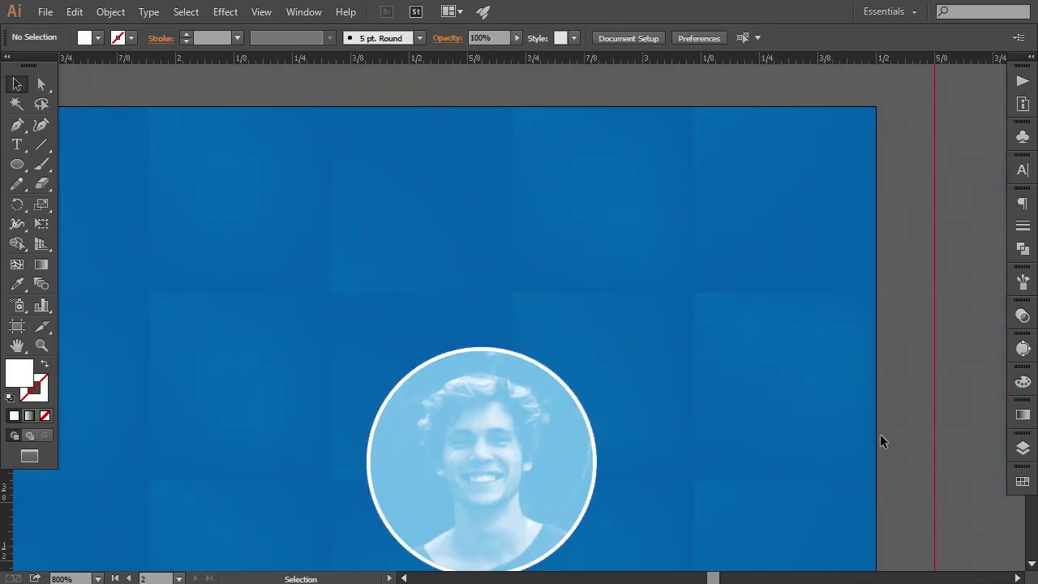
Draw a narrow horizontal white bar about 0.6 in wide below the portrait with the Rectangle tool.
key("ctrl+minus")
key("ctrl+minus")
key("ctrl+minus")
key("ctrl+minus")
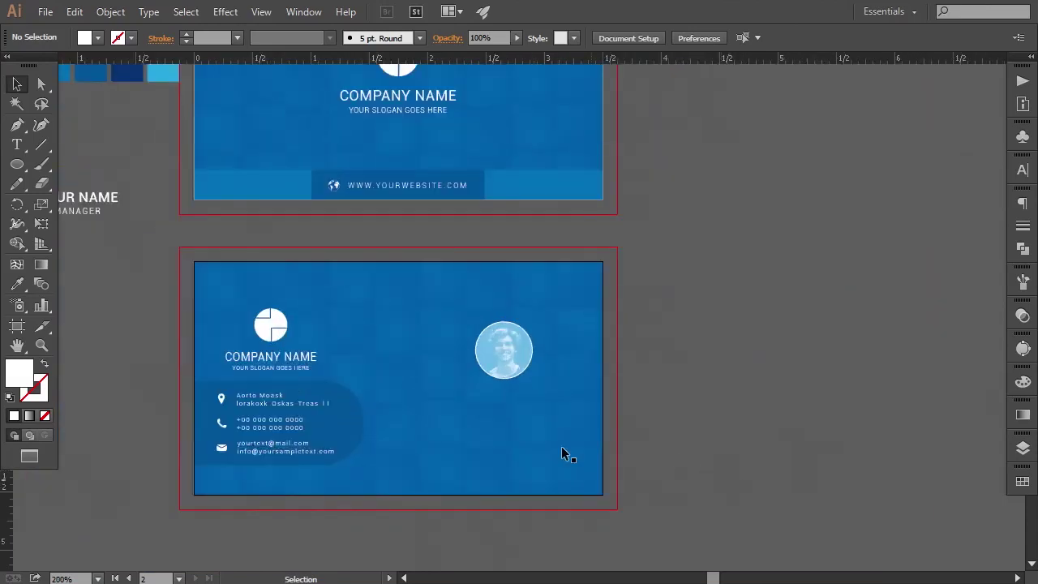
left_click_drag(560, 452, 547, 436)
left_click_drag(17, 164, 90, 163)
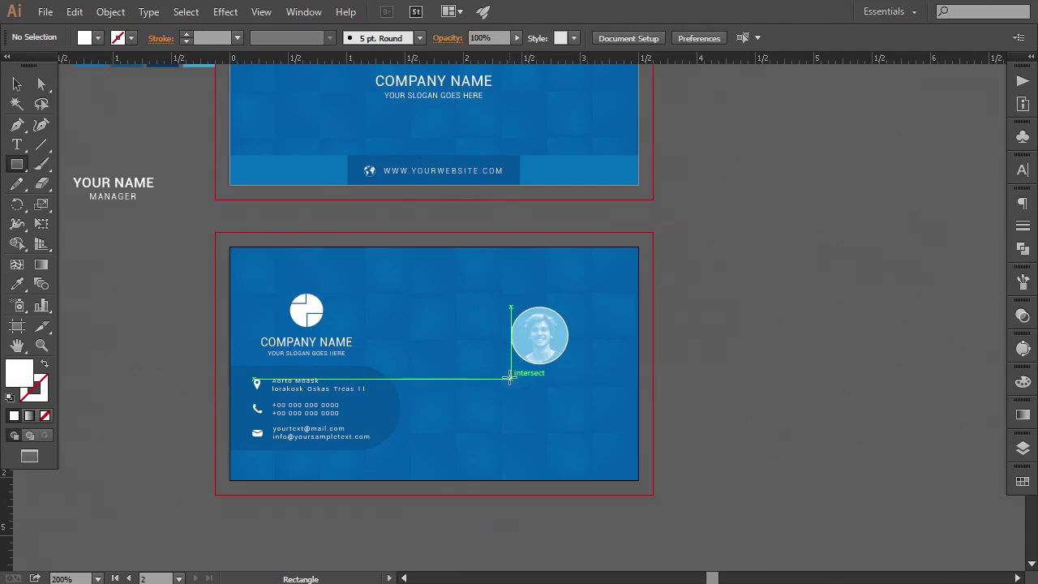
left_click_drag(512, 381, 581, 382)
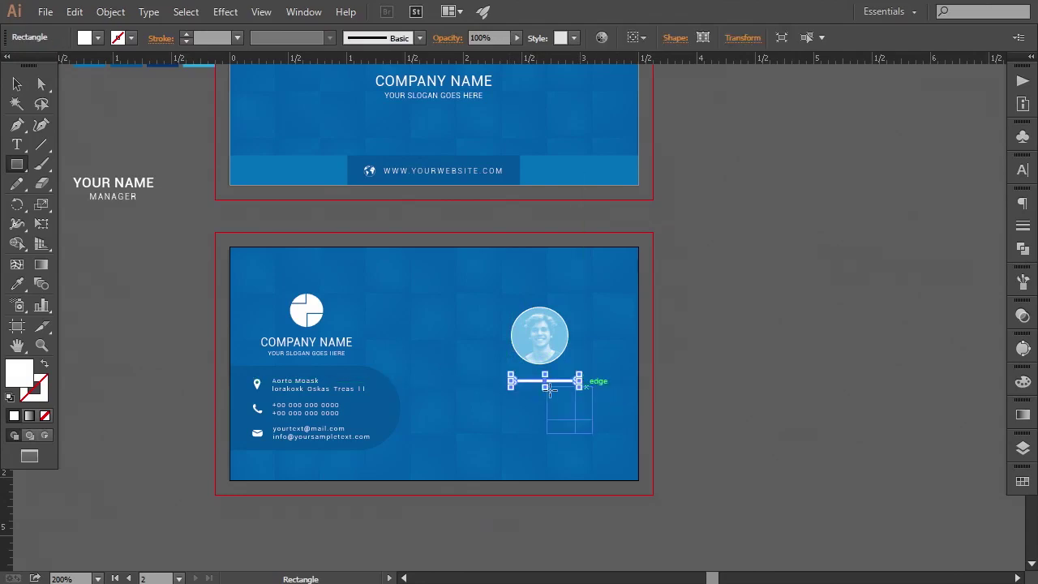
left_click(17, 83)
left_click(710, 432)
Place a vertical ruler guide through the centre of the portrait circle.
key("ctrl+plus")
key("ctrl+plus")
key("ctrl+plus")
key("ctrl+plus")
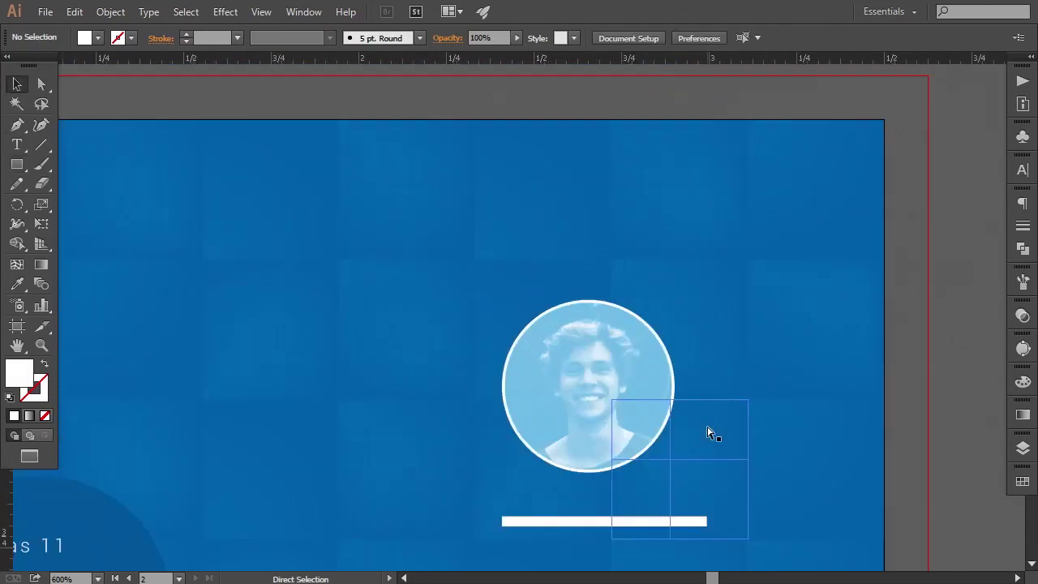
left_click_drag(696, 464, 592, 282)
left_click(497, 300)
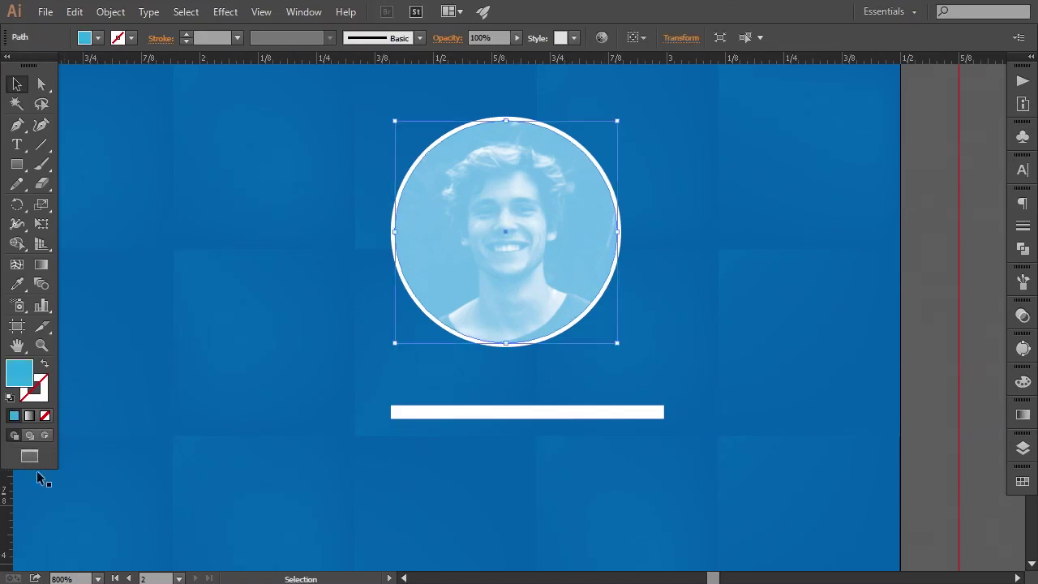
left_click_drag(6, 492, 505, 468)
Nudge the white bar sideways to centre it on the vertical guide.
left_click(530, 412)
key("Left")
key("Left")
key("Left")
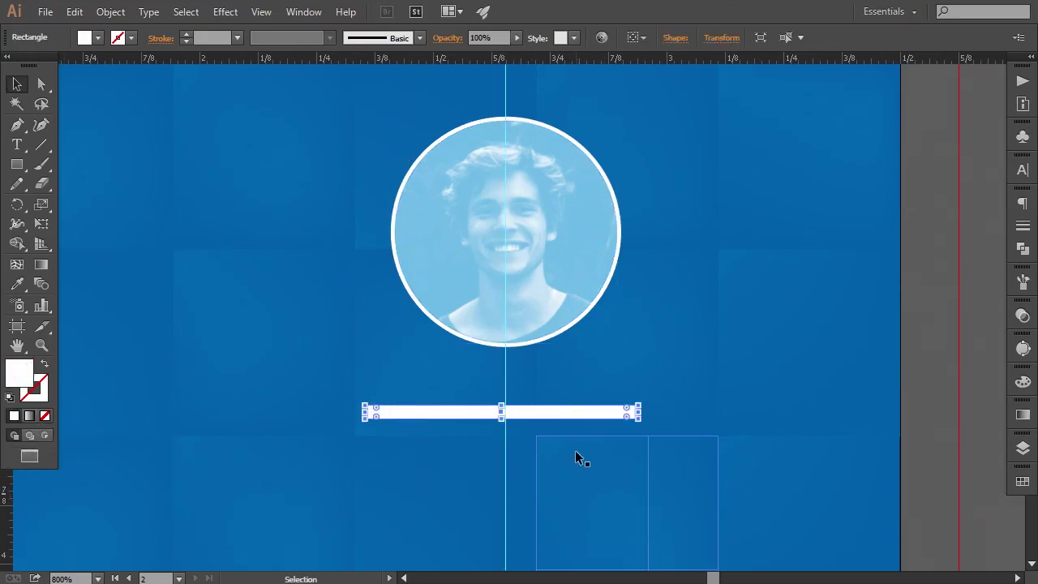
key("Right")
Reduce the white bar's height to turn it into a thin divider line.
key("ctrl+plus")
key("ctrl+plus")
key("ctrl+plus")
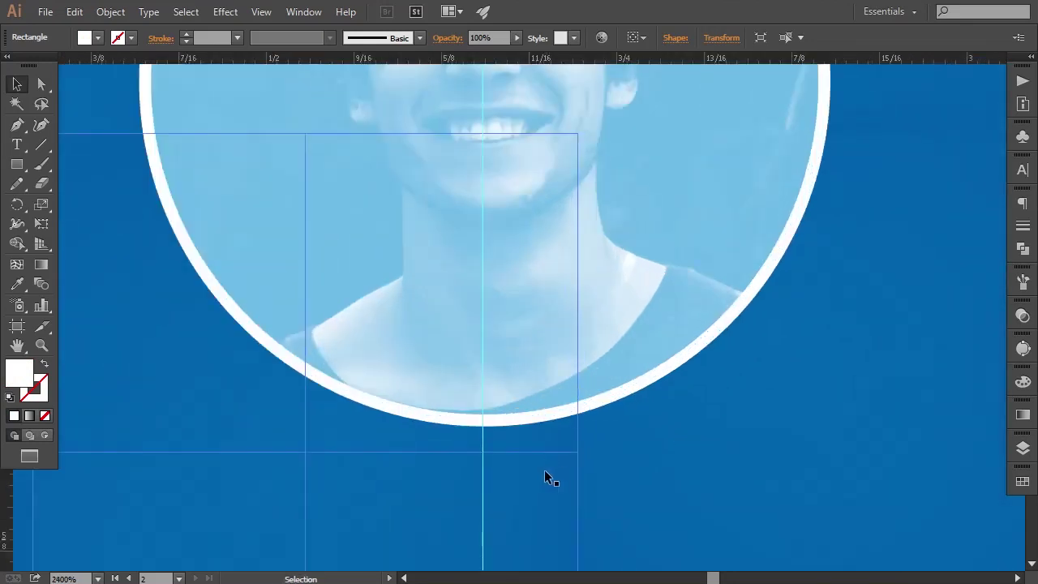
scroll(544, 470, "down", 3)
left_click_drag(544, 427, 535, 417)
left_click_drag(479, 446, 479, 415)
key("ctrl+minus")
key("ctrl+minus")
key("ctrl+minus")
key("ctrl+minus")
key("ctrl+minus")
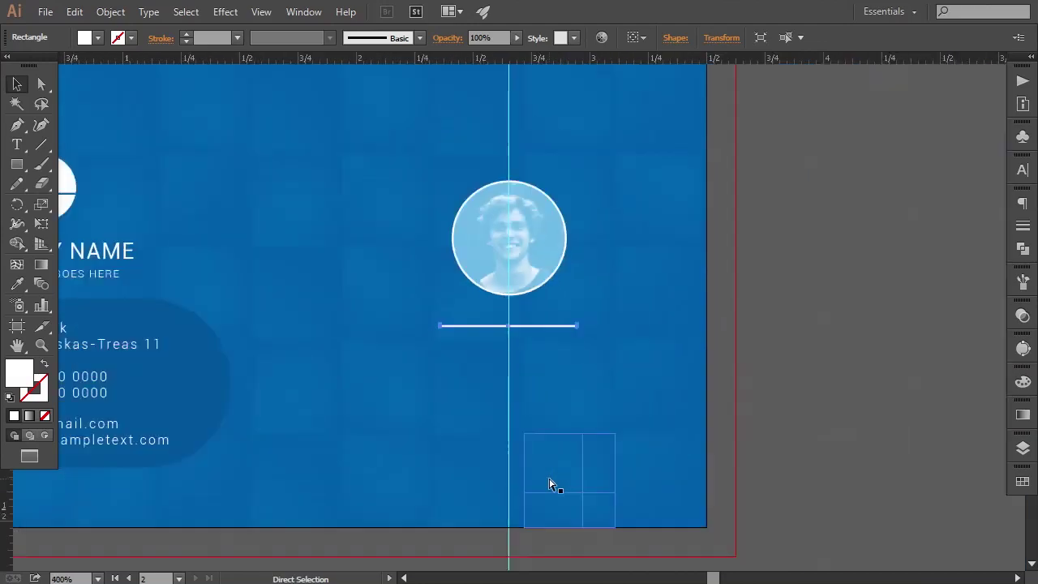
key("ctrl+minus")
left_click(700, 431)
Move the YOUR NAME / MANAGER text group onto the second card below the divider and bring it to the front.
key("ctrl+minus")
key("ctrl+plus")
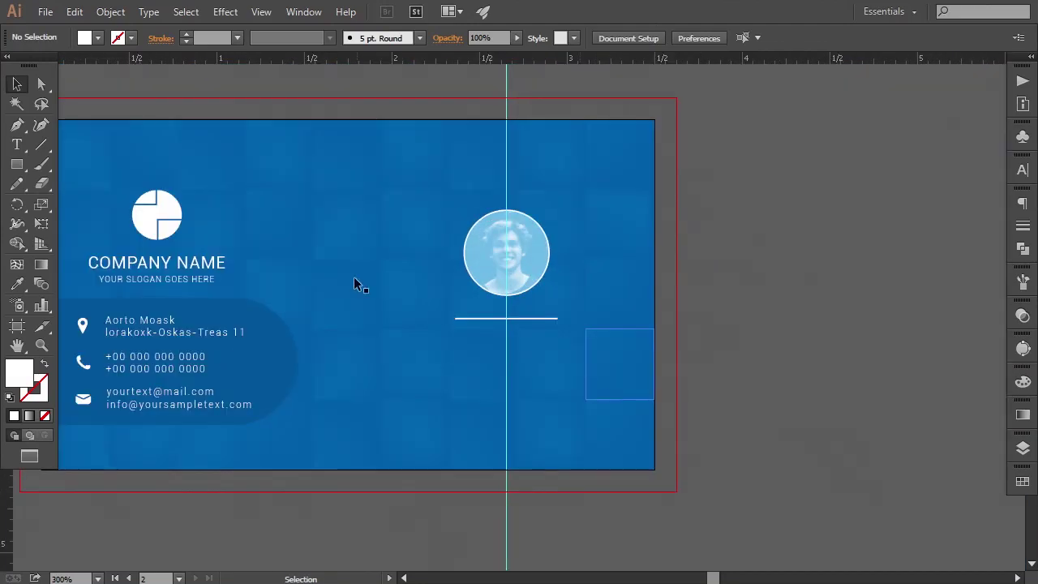
left_click_drag(274, 275, 546, 350)
left_click_drag(127, 96, 773, 420)
left_click_drag(818, 452, 643, 451)
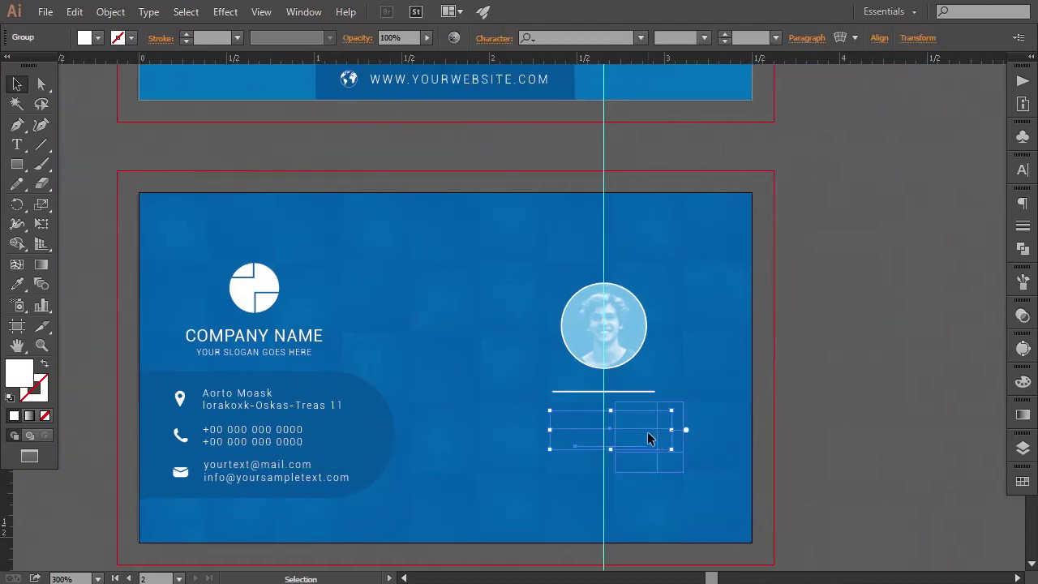
right_click(647, 431)
left_click(830, 410)
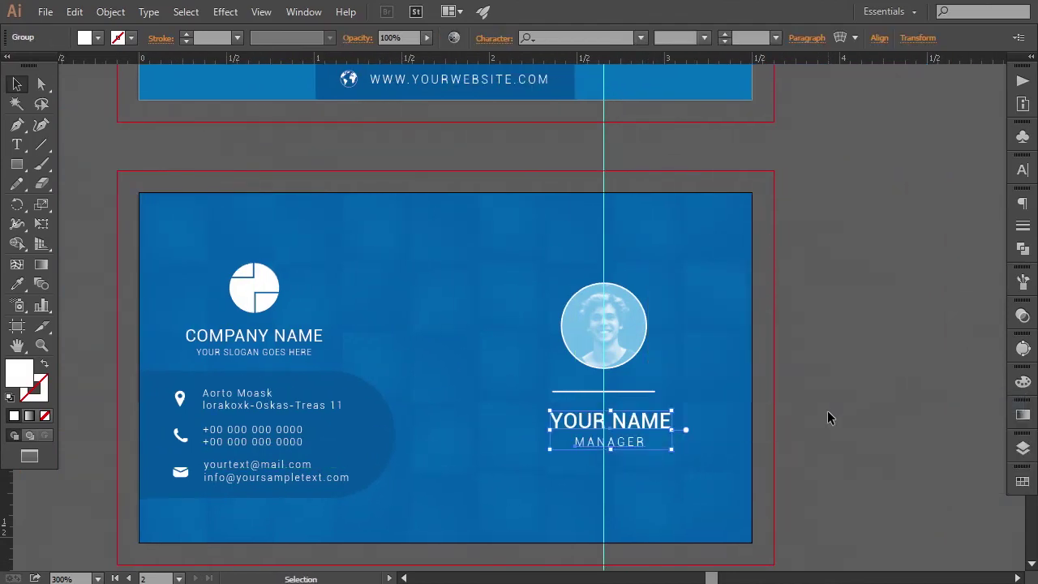
Nudge the YOUR NAME / MANAGER text group sideways to centre it on the vertical guide.
key("Left")
key("Left")
key("Left")
key("Up")
key("Up")
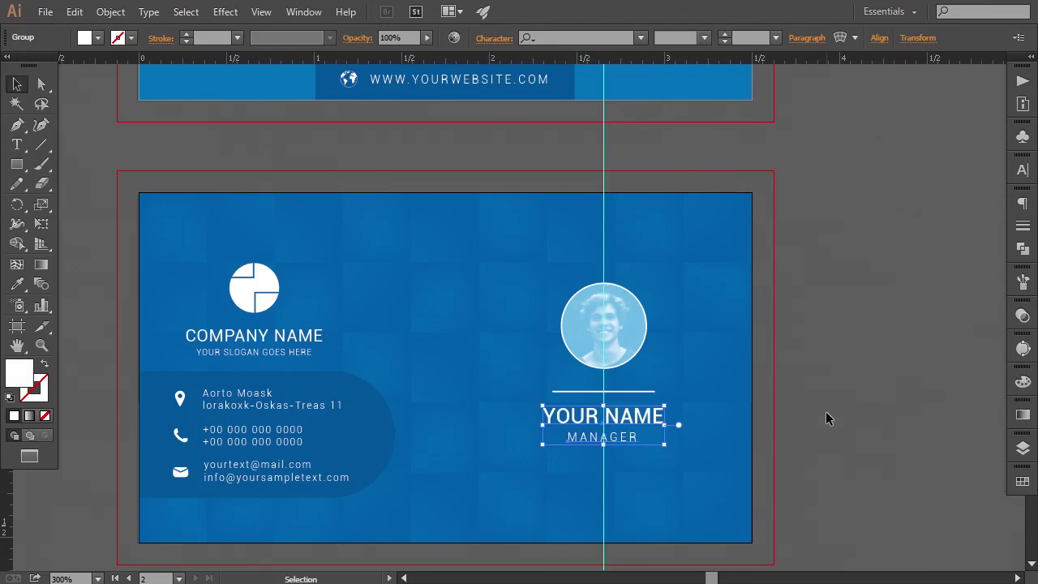
key("Down")
key("Down")
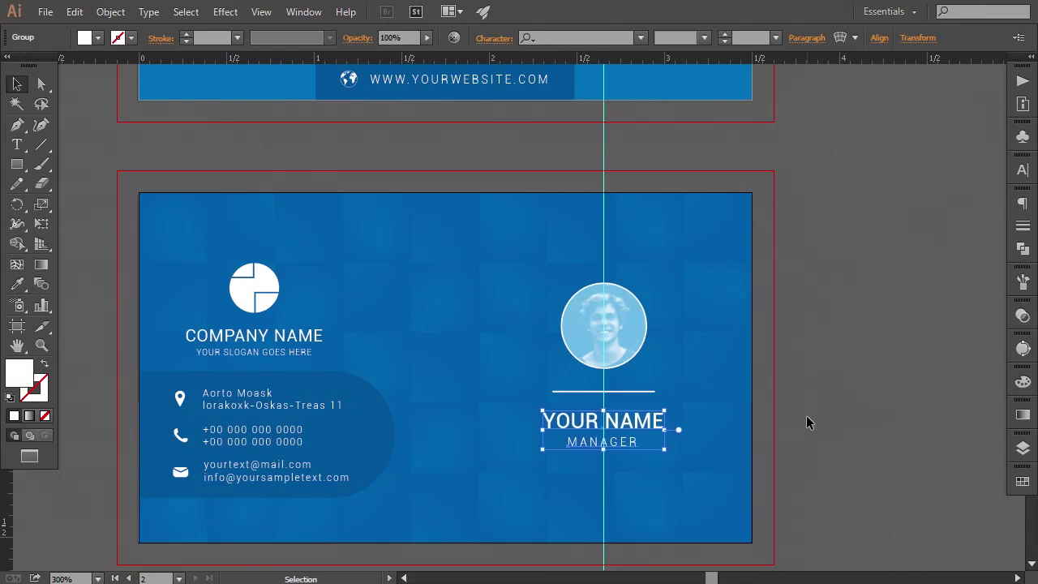
Raise the divider line slightly towards the portrait, shorten it and shift it sideways towards the vertical guide.
left_click(611, 391)
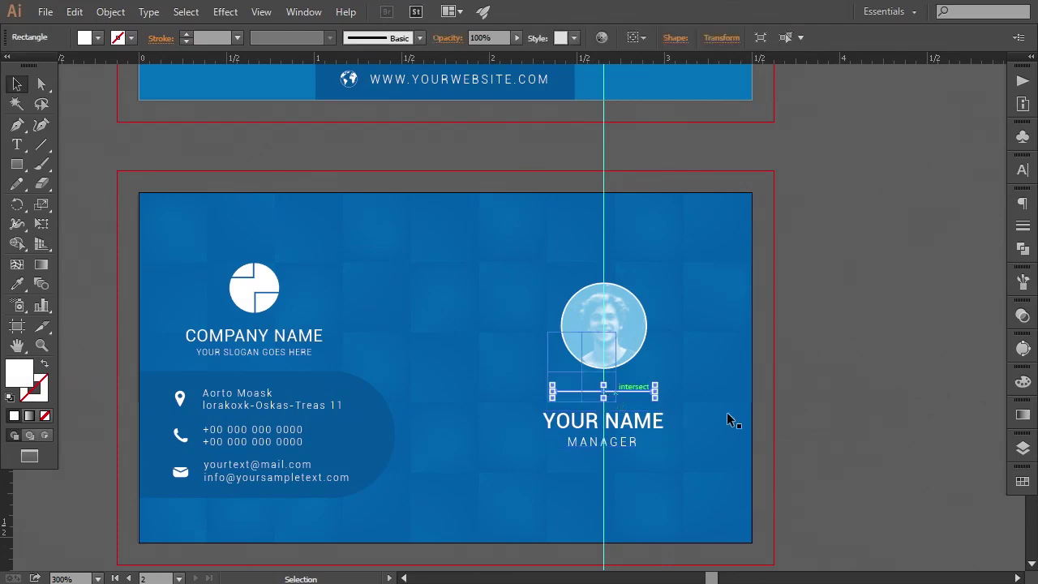
key("Up")
key("Up")
key("Up")
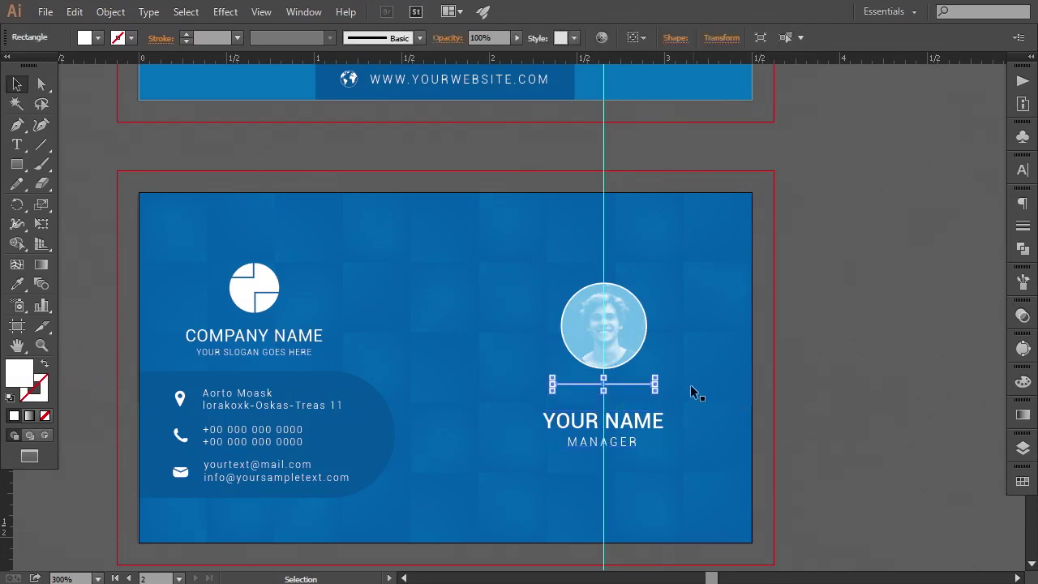
left_click_drag(655, 384, 647, 384)
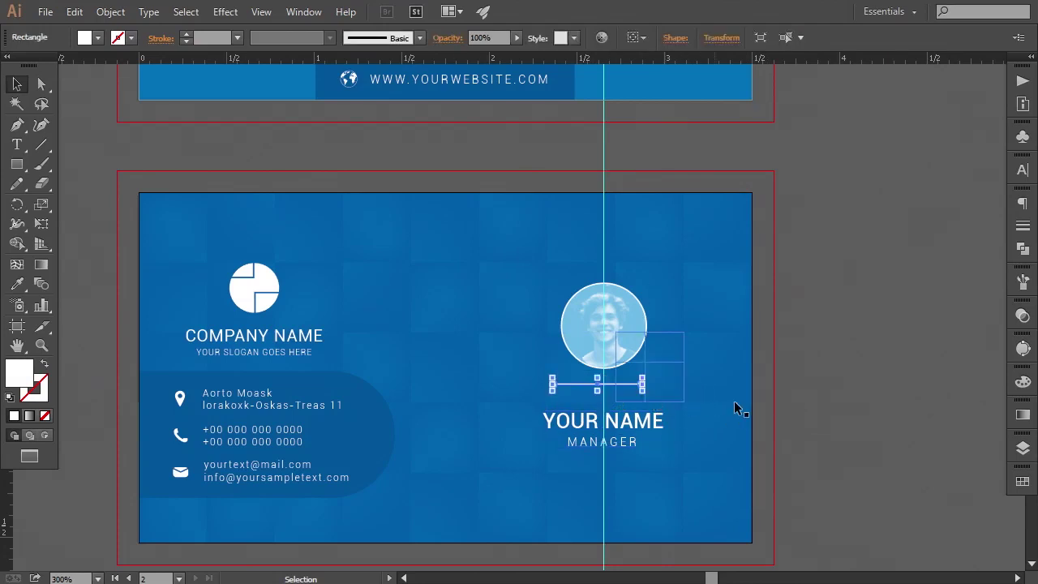
key("Right")
left_click(776, 416)
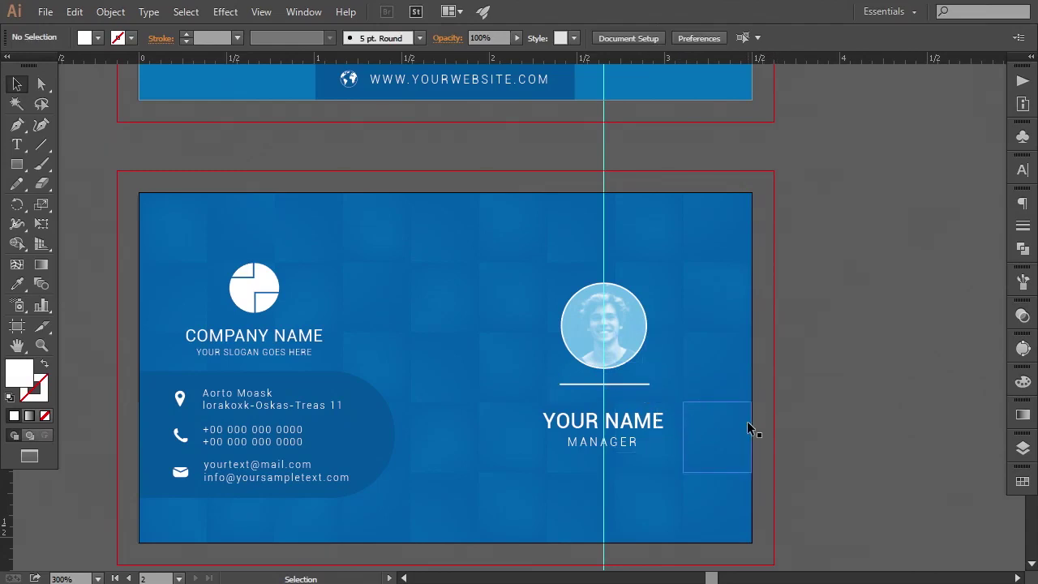
Align the divider line's midpoint precisely with the vertical guide and leave nothing selected.
key("ctrl+equal")
key("ctrl+equal")
left_click_drag(746, 456, 582, 329)
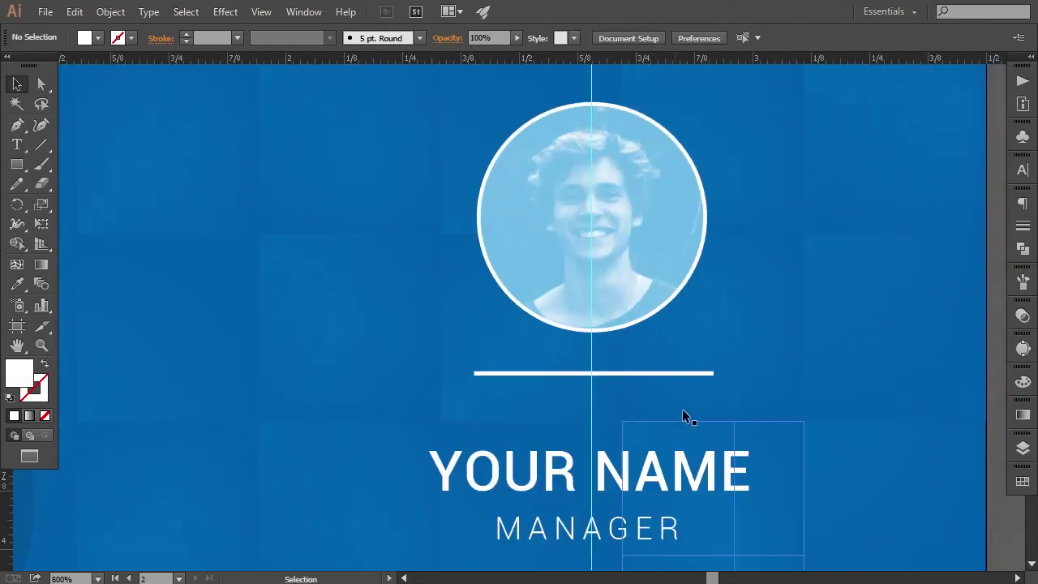
key("ctrl+equal")
key("ctrl+equal")
key("ctrl+equal")
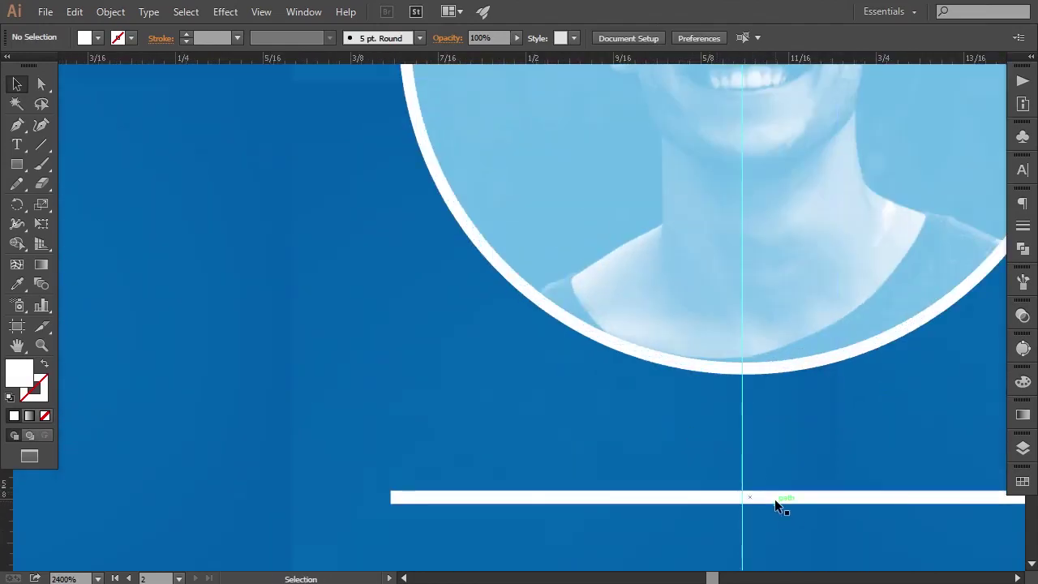
left_click(780, 498)
left_click_drag(786, 505, 778, 501)
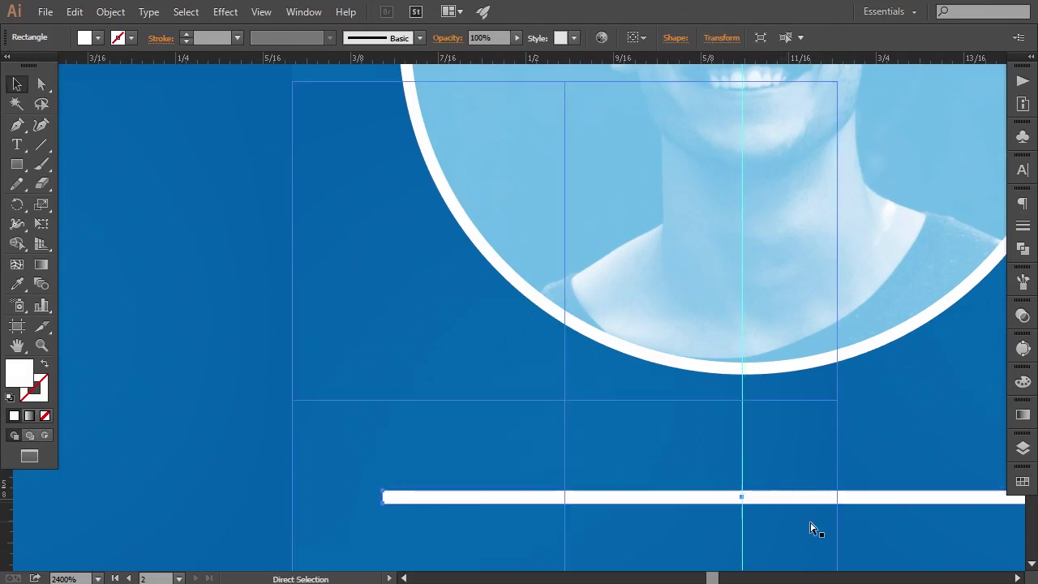
key("ctrl+minus")
key("ctrl+minus")
key("ctrl+minus")
key("ctrl+minus")
left_click(850, 496)
key("ctrl+minus")
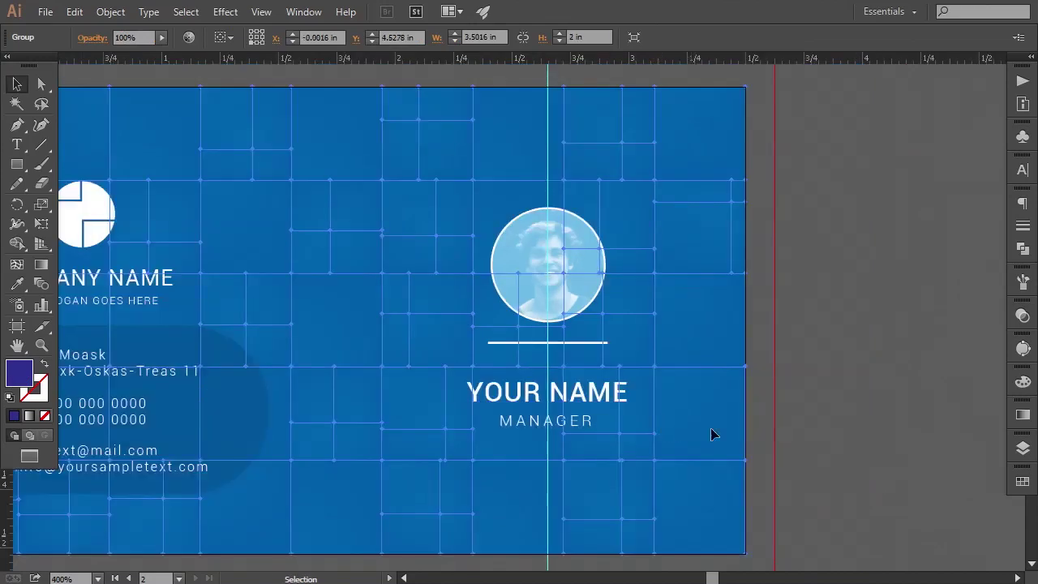
key("ctrl+shift+a")
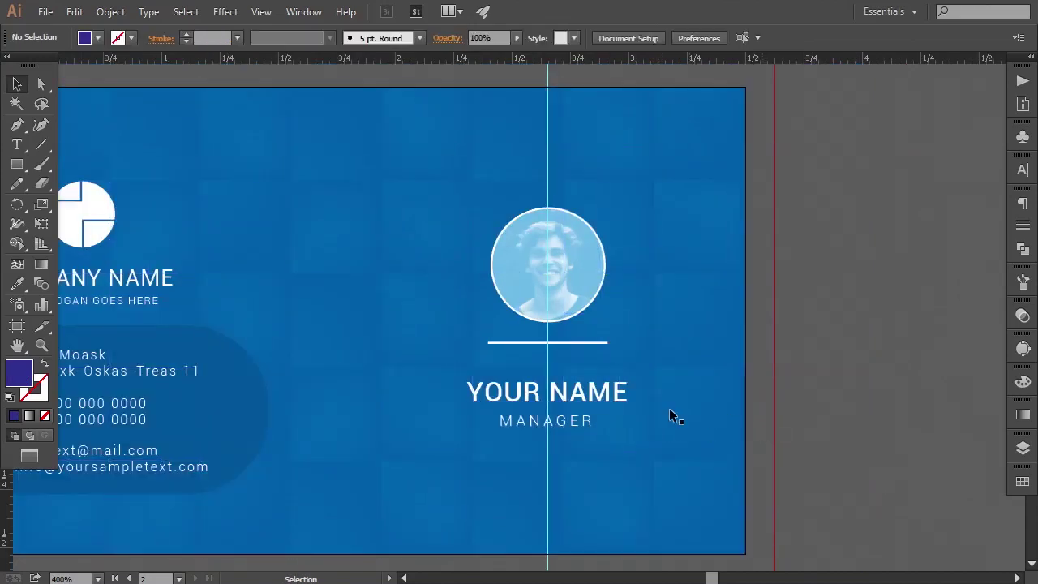
Nudge the YOUR NAME / MANAGER text group up closer to the divider line and deselect it.
left_click(567, 393)
key("Up")
key("Up")
key("Up")
key("Up")
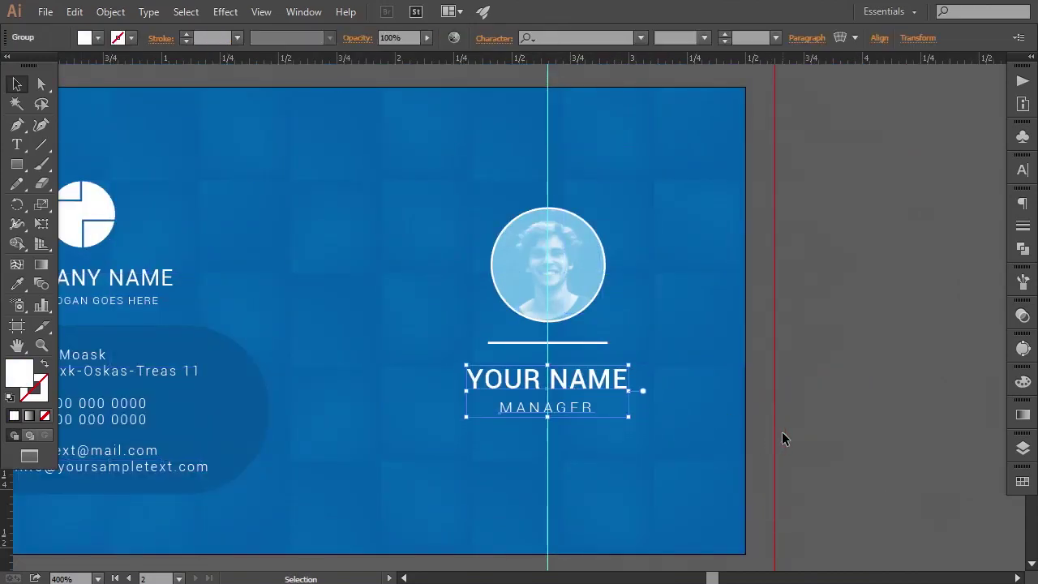
key("Up")
key("ctrl+shift+a")
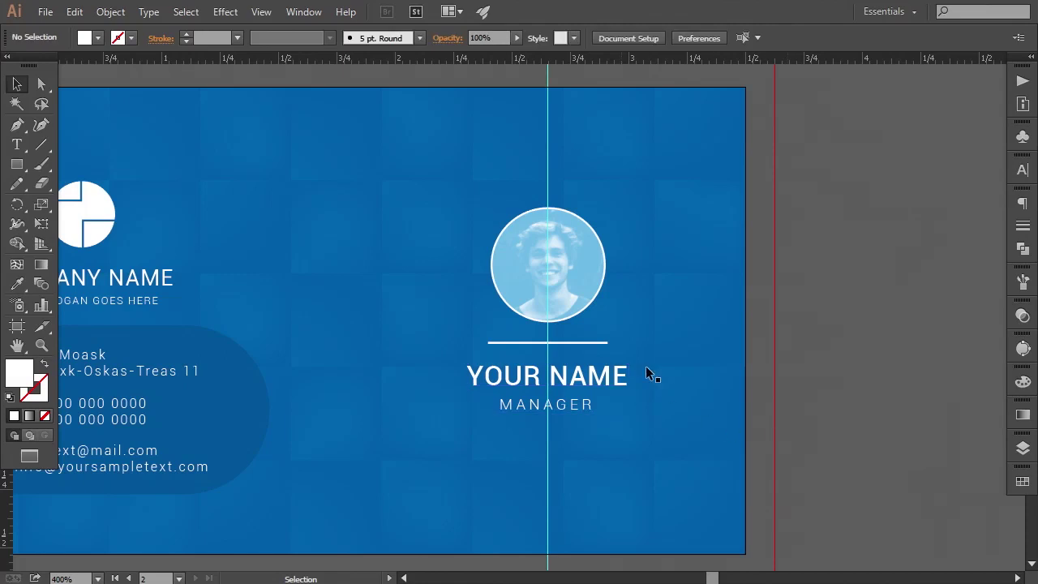
Delete the vertical guide running through the portrait on the second card.
key("ctrl+minus")
key("ctrl+minus")
left_click_drag(641, 386, 681, 393)
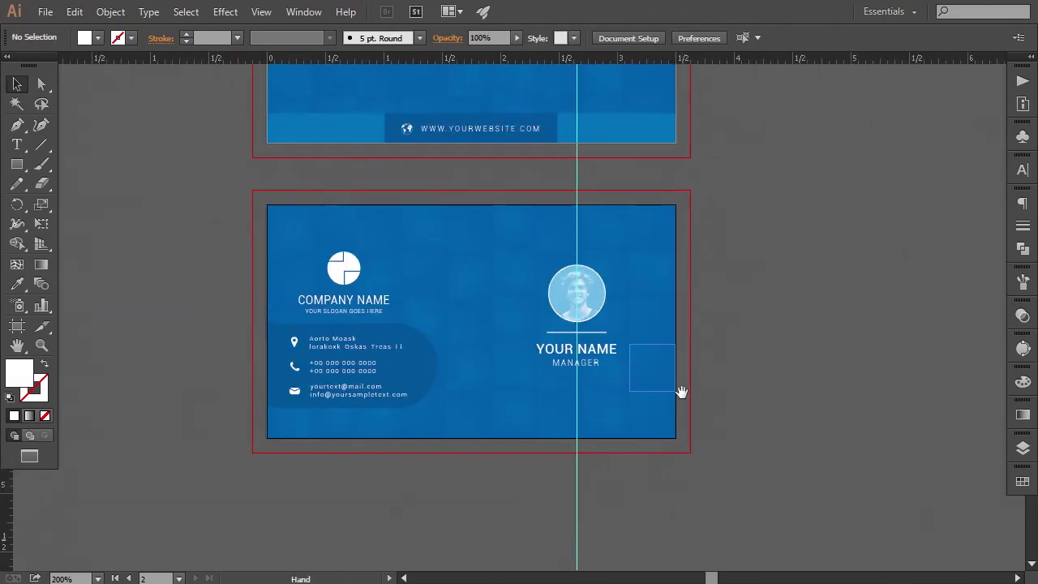
left_click_drag(632, 181, 631, 185)
key("Delete")
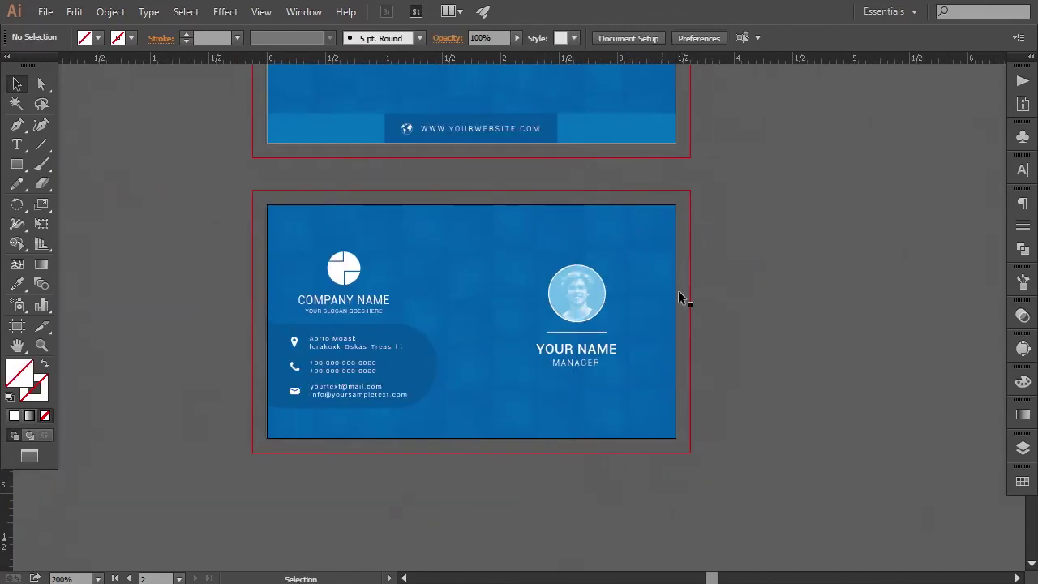
Enlarge the white ring, blue overlay and clipped portrait photo together from their centre to about 0.515 in wide.
key("ctrl+plus")
key("ctrl+plus")
key("ctrl+plus")
key("ctrl+plus")
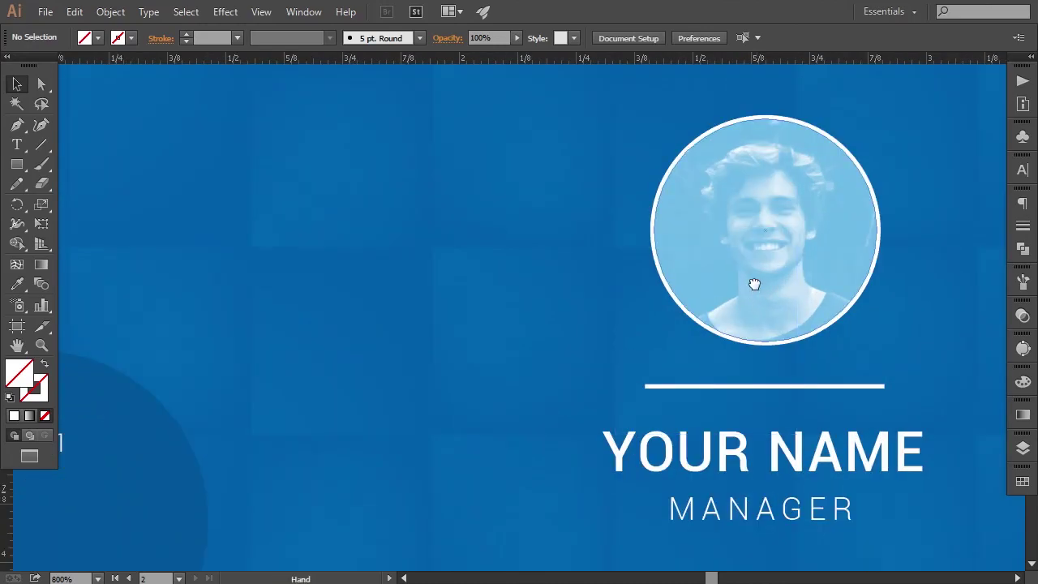
left_click_drag(754, 280, 535, 381)
left_click(539, 377)
left_click(647, 381, "shift")
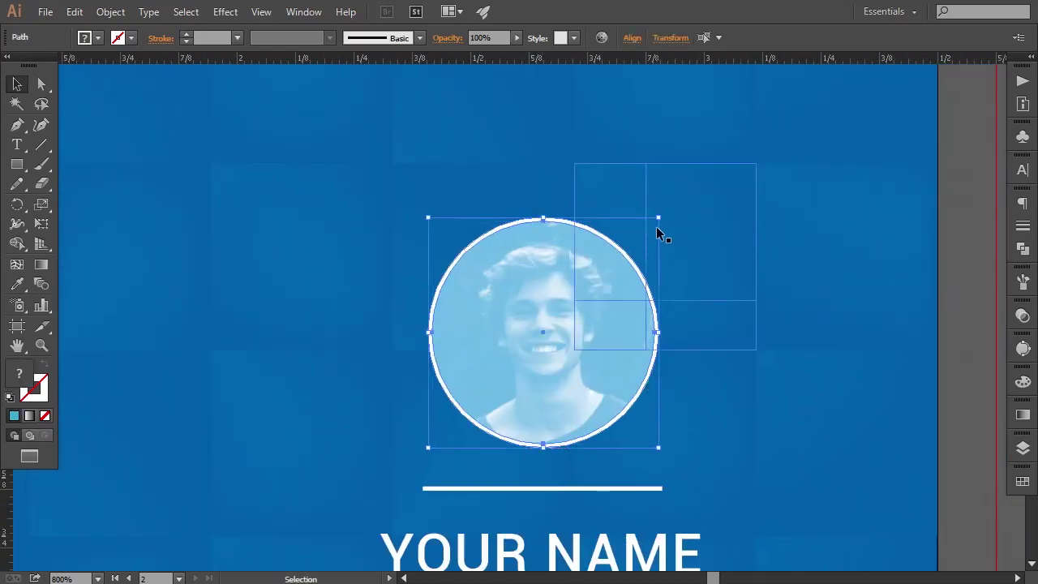
left_click_drag(659, 219, 661, 213)
key("ctrl+plus")
key("ctrl+plus")
left_click_drag(762, 295, 661, 263)
left_click(1023, 447)
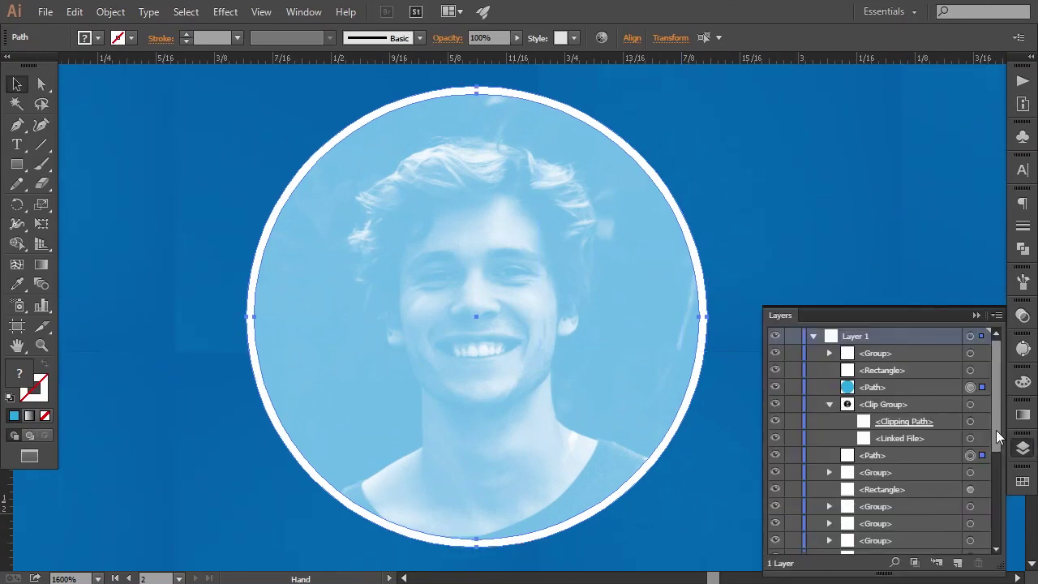
left_click(972, 404, "shift")
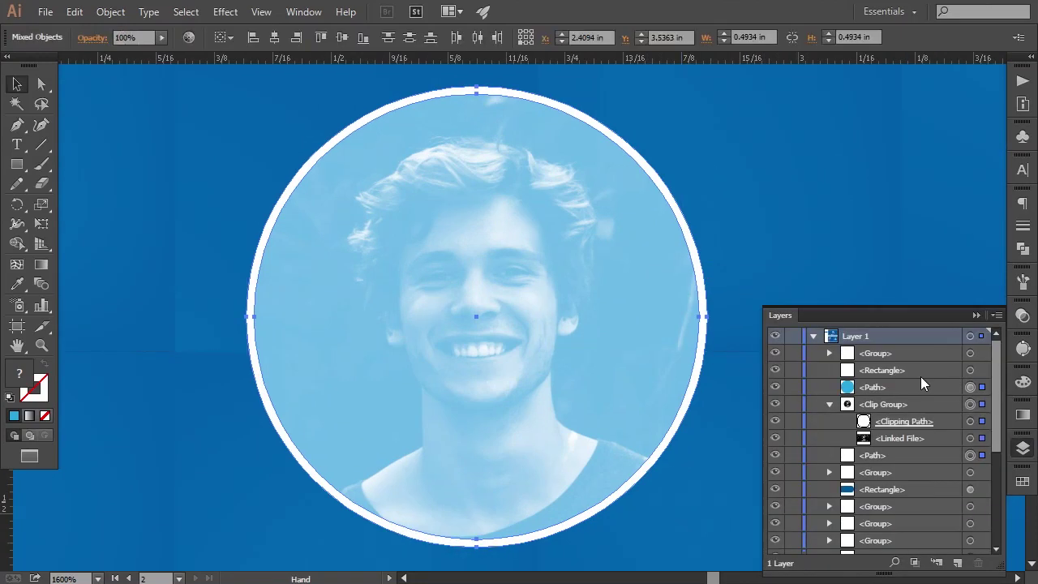
left_click_drag(708, 86, 720, 77)
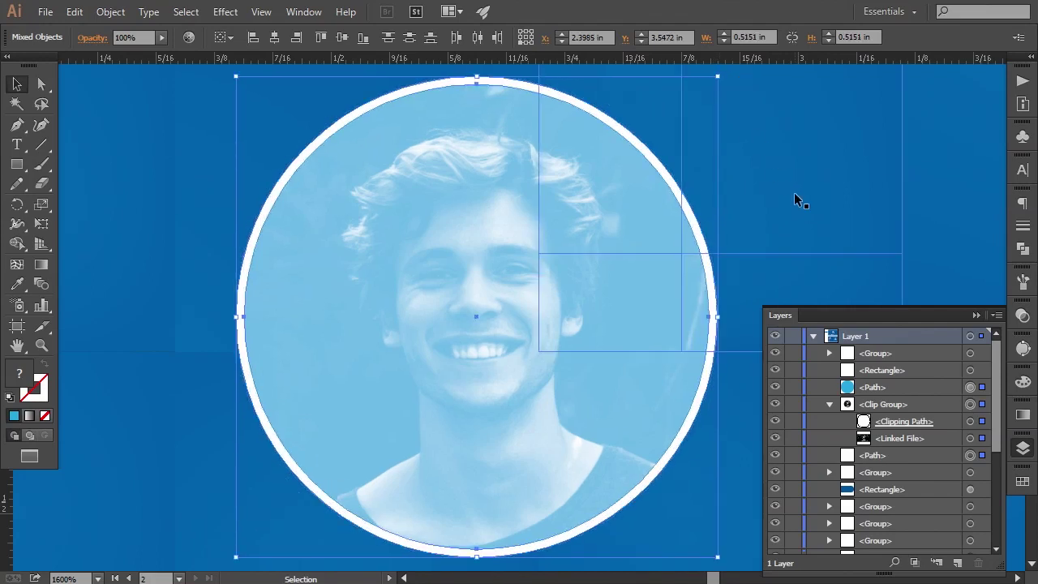
key("ctrl+minus")
key("ctrl+minus")
key("ctrl+minus")
key("ctrl+minus")
key("ctrl+minus")
key("ctrl+minus")
left_click(734, 251)
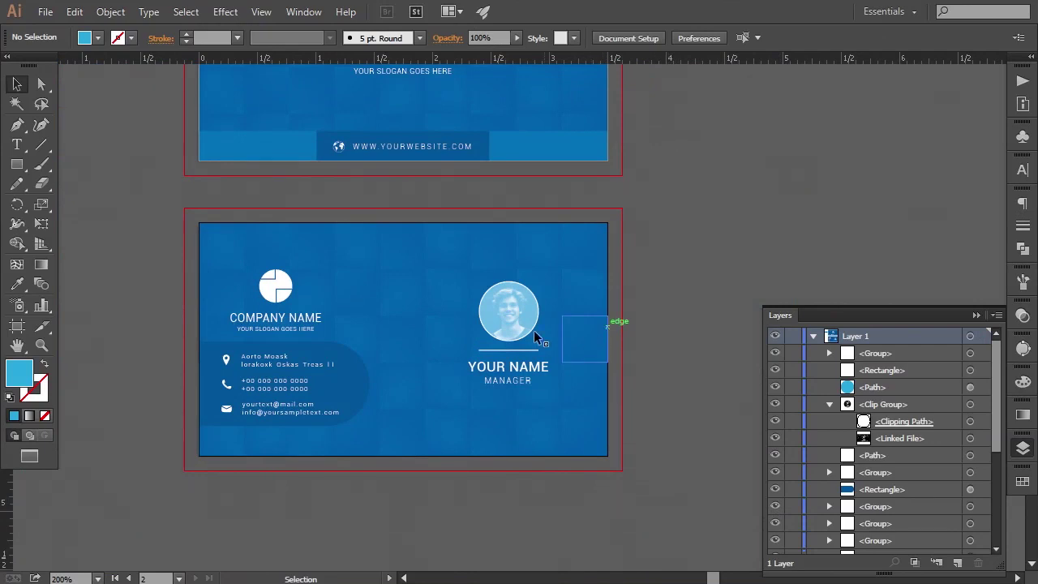
Nudge the whole portrait, the divider line and the name text group down together on the second card.
left_click(970, 392)
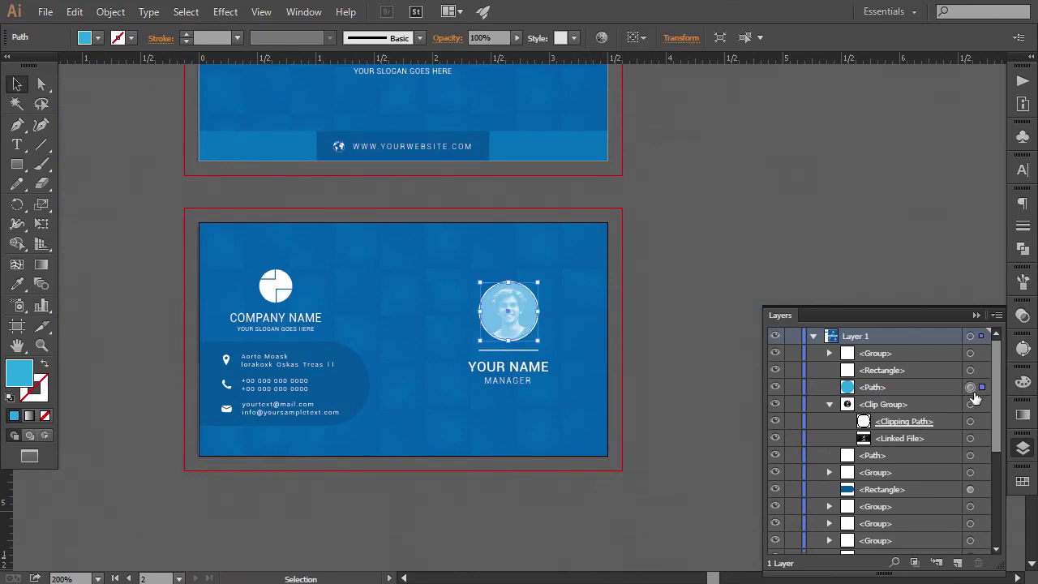
left_click(970, 404, "shift")
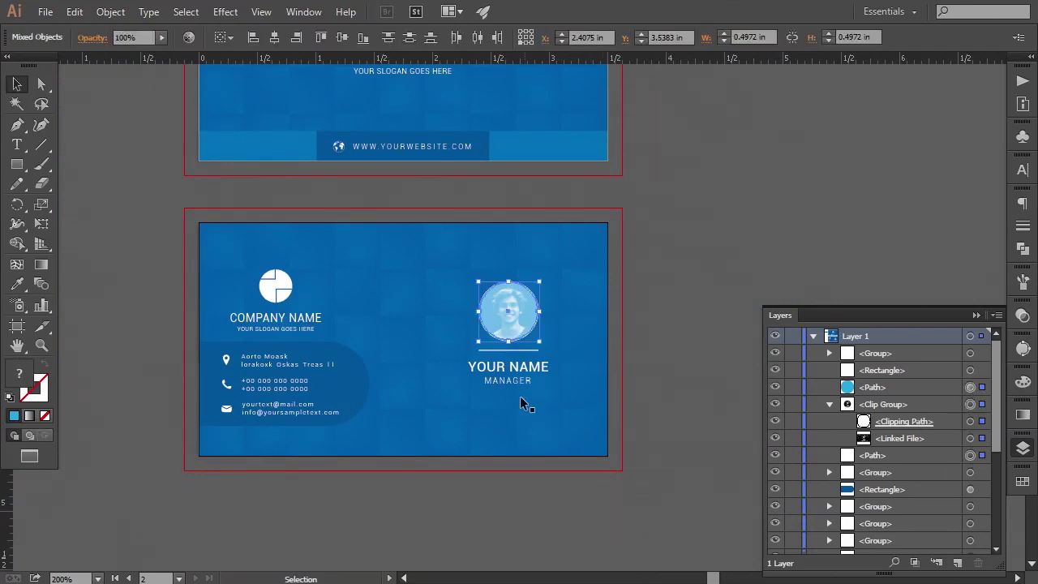
left_click(523, 350, "shift")
left_click(524, 369, "shift")
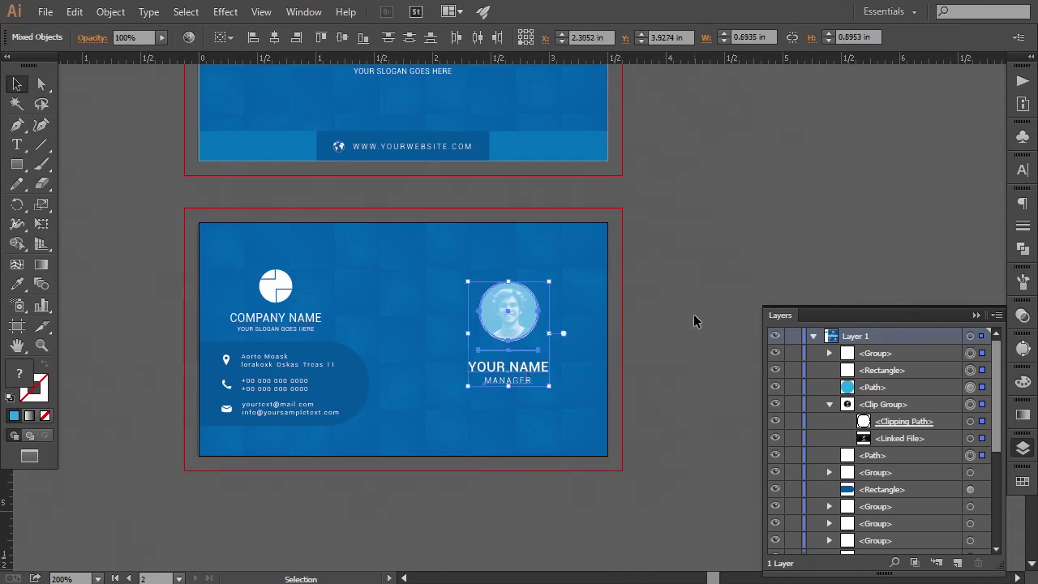
key("Down")
key("Down")
key("Down")
key("Down")
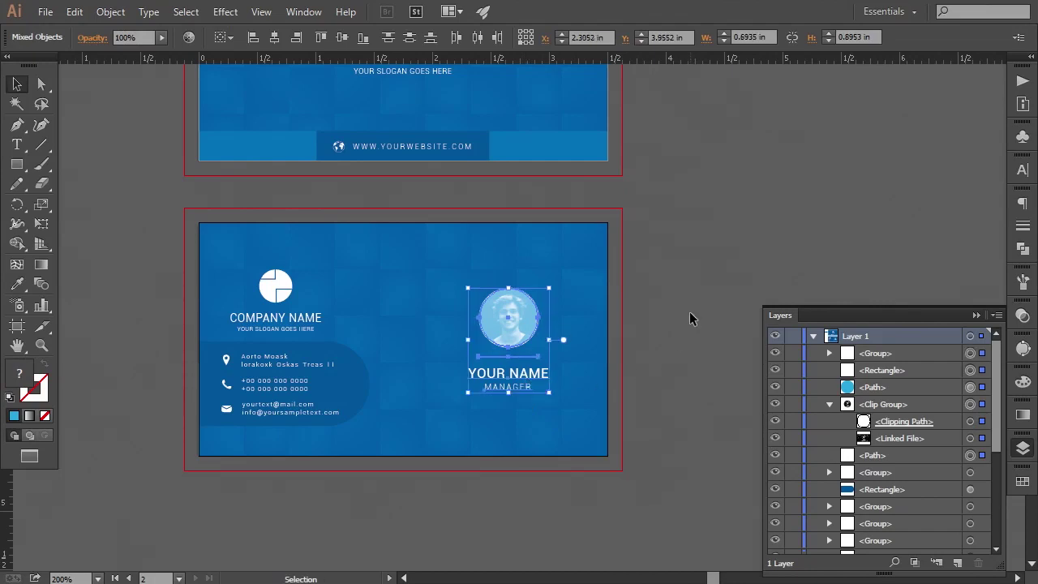
key("Up")
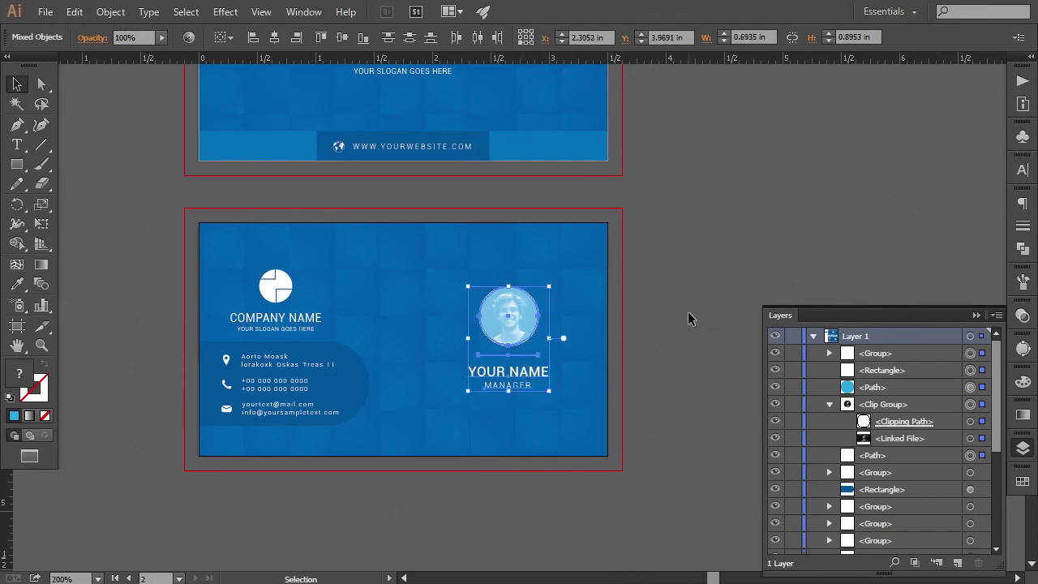
key("space")
left_click_drag(652, 332, 648, 334)
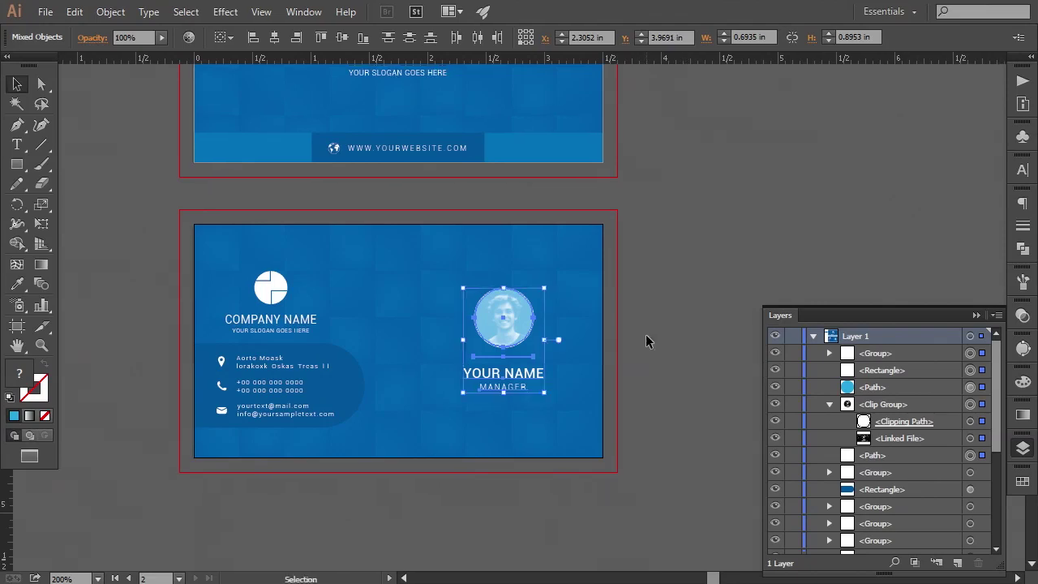
left_click(976, 316)
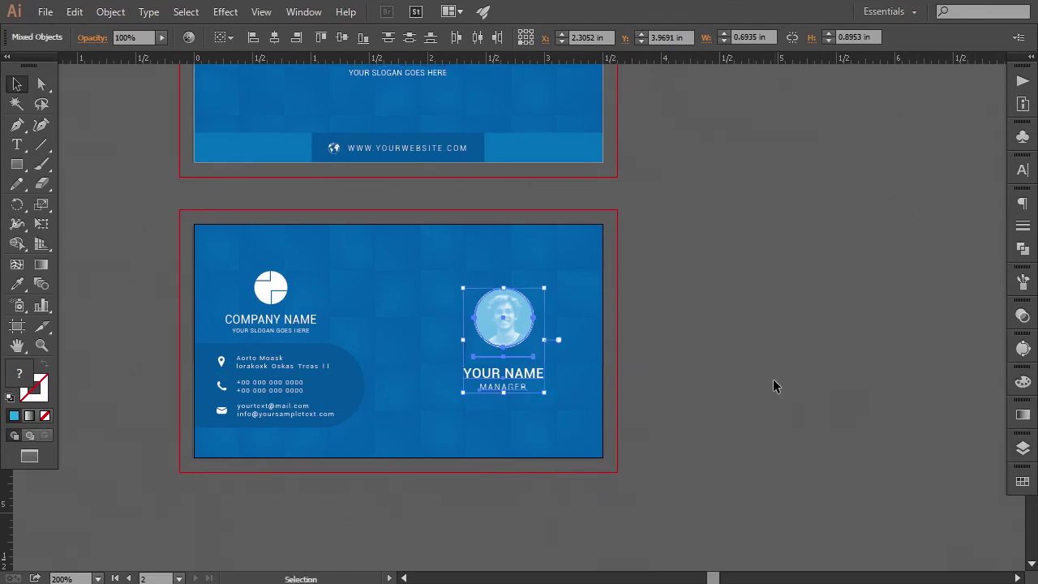
key("Down")
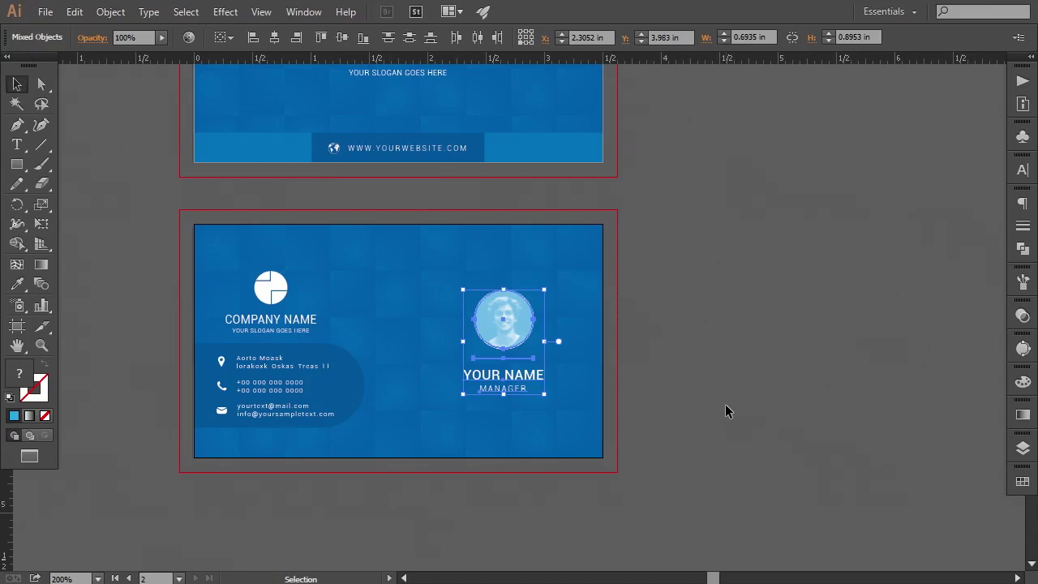
left_click(725, 405)
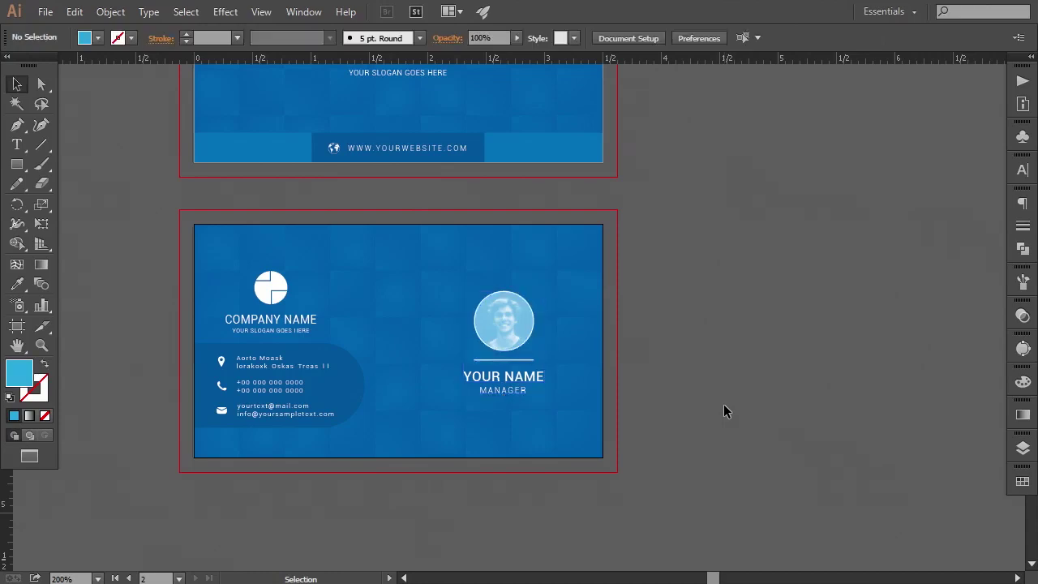
Hide the rulers around the document.
left_click(261, 11)
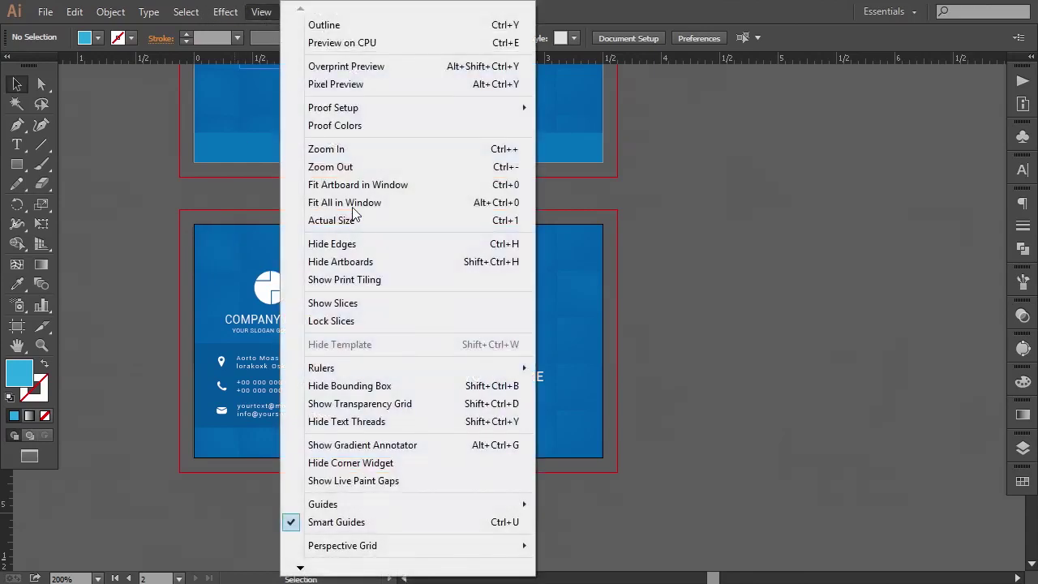
mouse_move(371, 366)
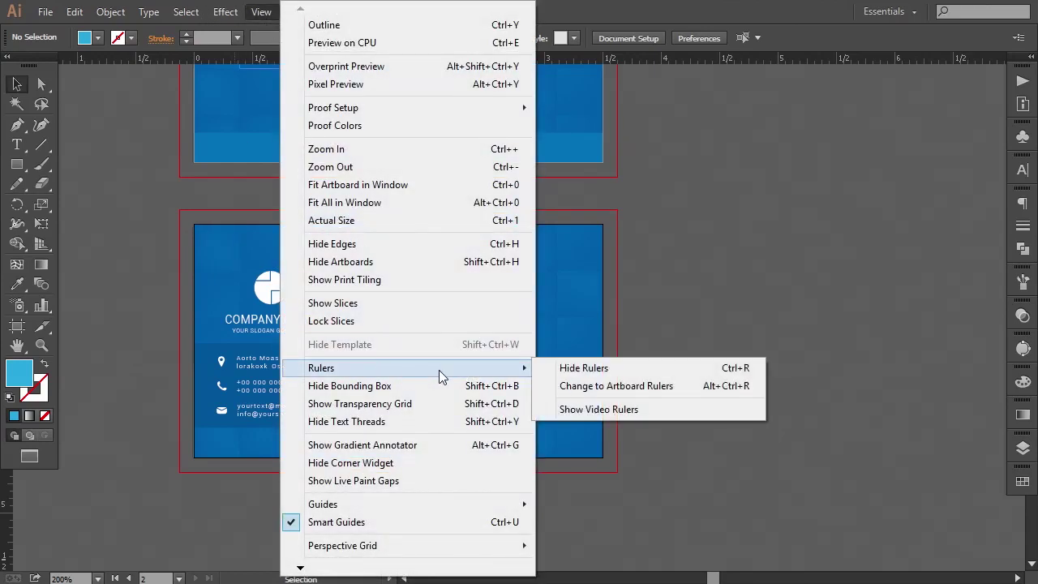
left_click(574, 369)
Delete the four blue colour sample squares beside the first card.
key("ctrl+minus")
key("space")
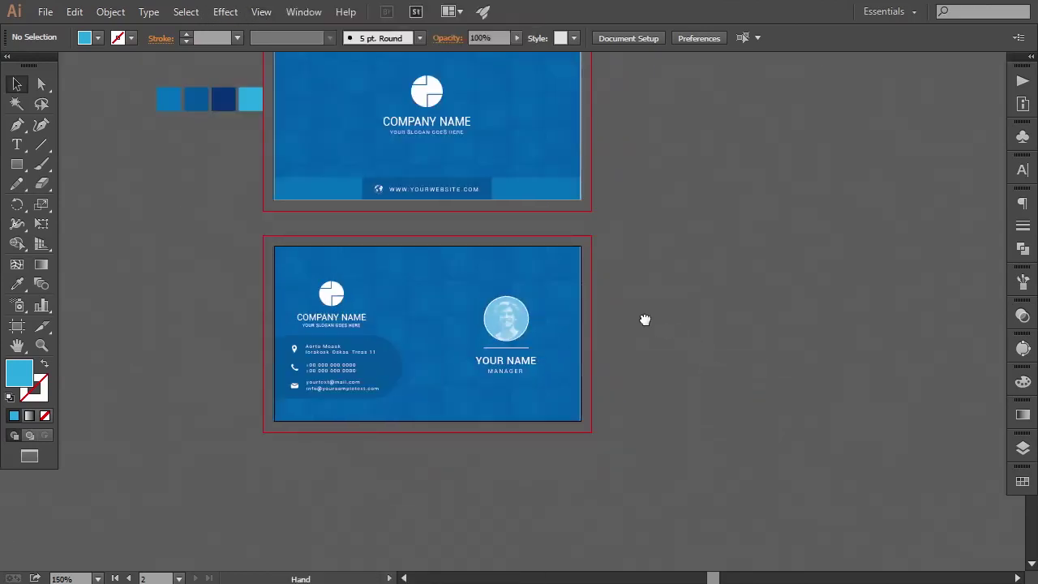
left_click_drag(645, 319, 712, 377)
left_click_drag(187, 143, 319, 191)
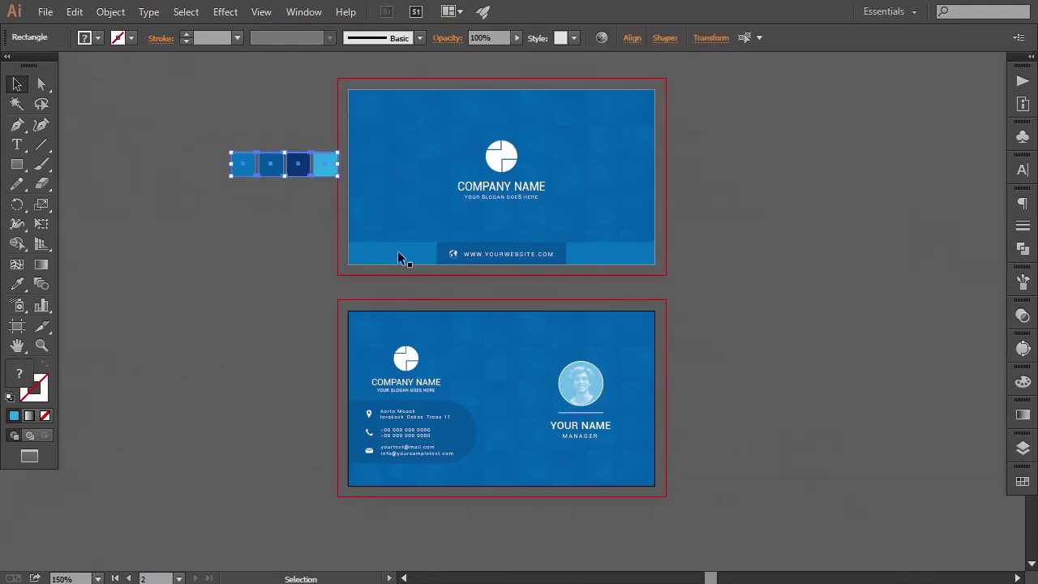
key("Delete")
key("space")
left_click_drag(725, 339, 732, 351)
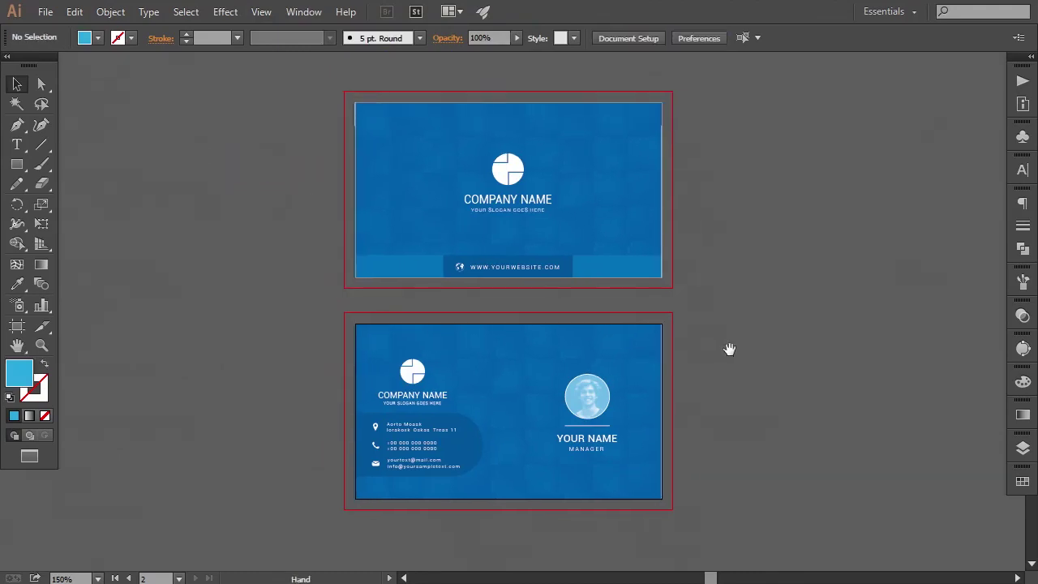